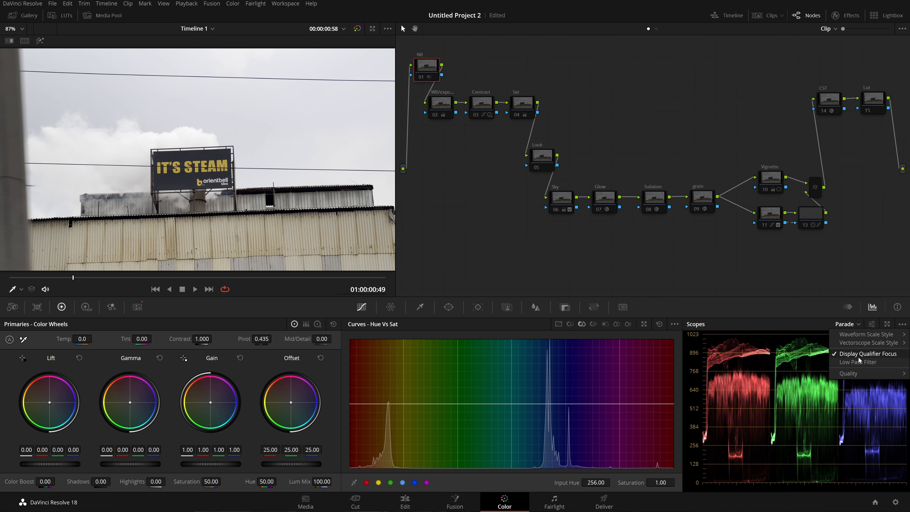
Step: Inspect the image noise around the billboard's upper corner at close range and save the project
click(22, 309)
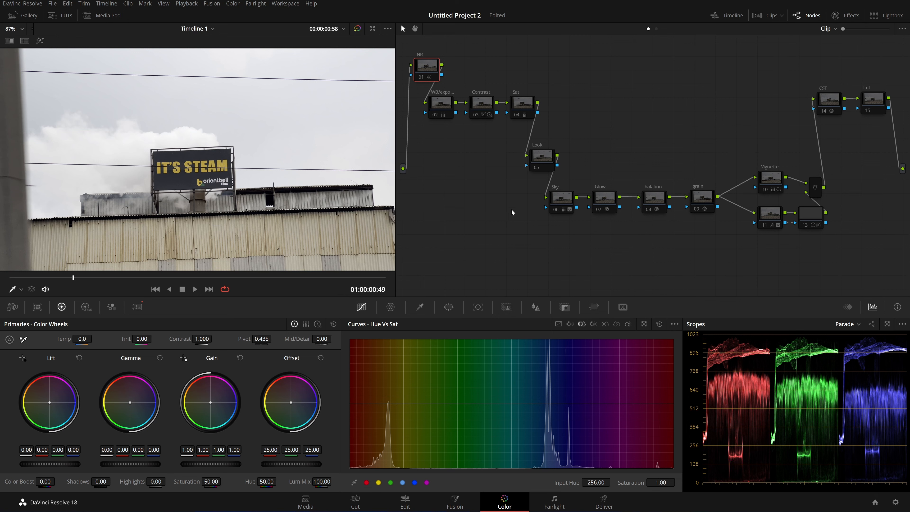
scroll(286, 161, up, 5)
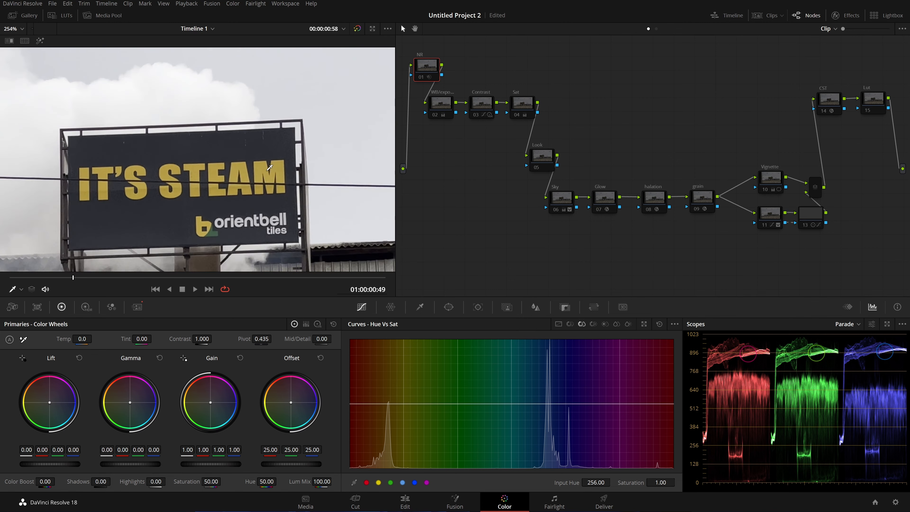
scroll(286, 161, up, 4)
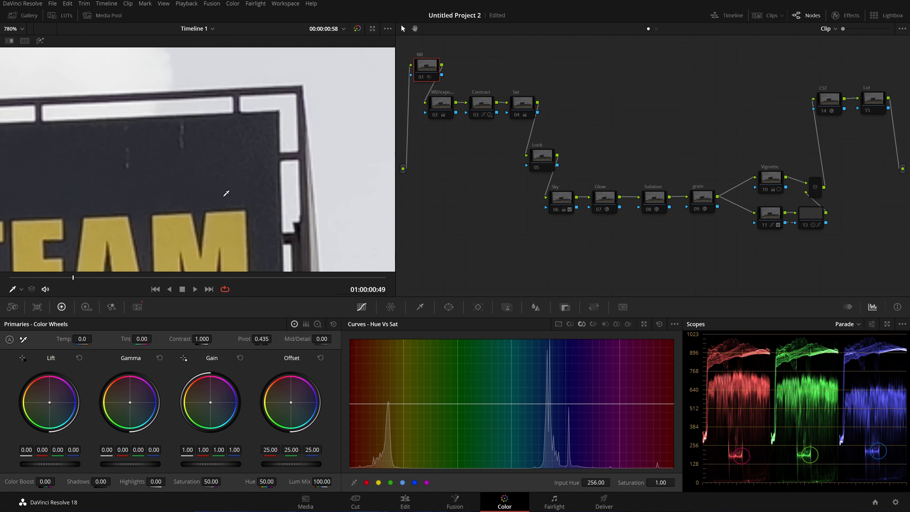
scroll(135, 204, up, 1)
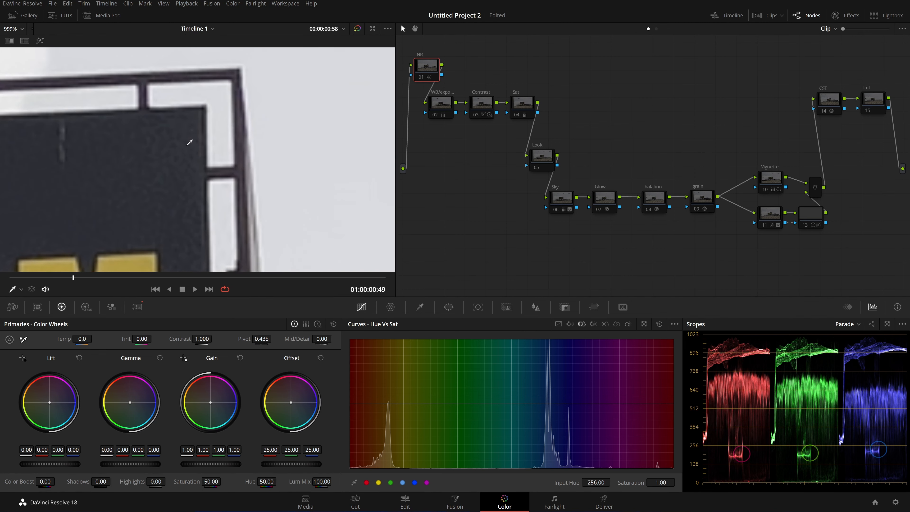
scroll(183, 155, up, 2)
scroll(183, 155, down, 1)
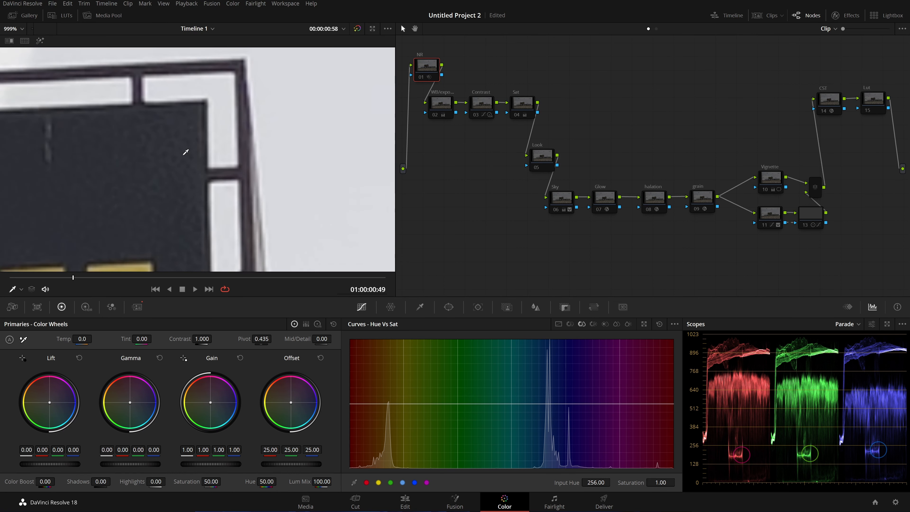
key(ctrl+s)
scroll(272, 143, up, 1)
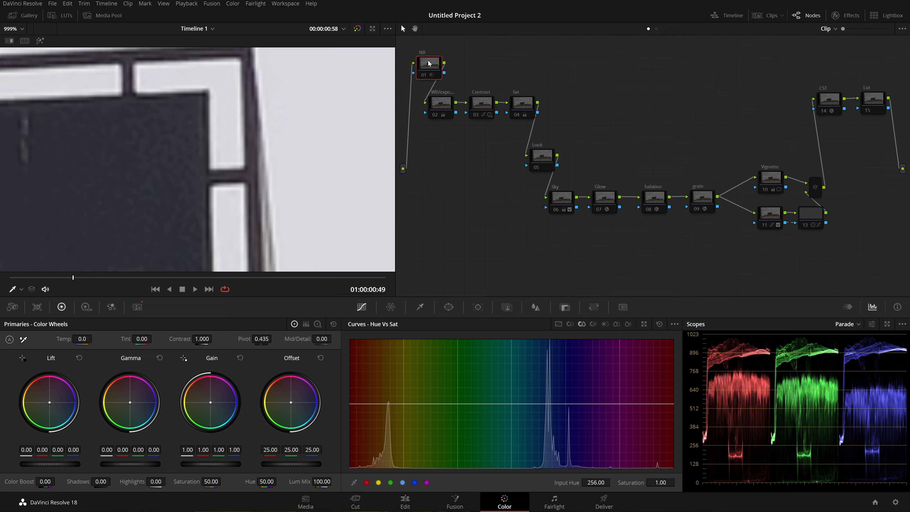
Step: Show the NR node's Motion Effects settings and compare the corrugated wall with the node on and off
drag(426, 66, 435, 51)
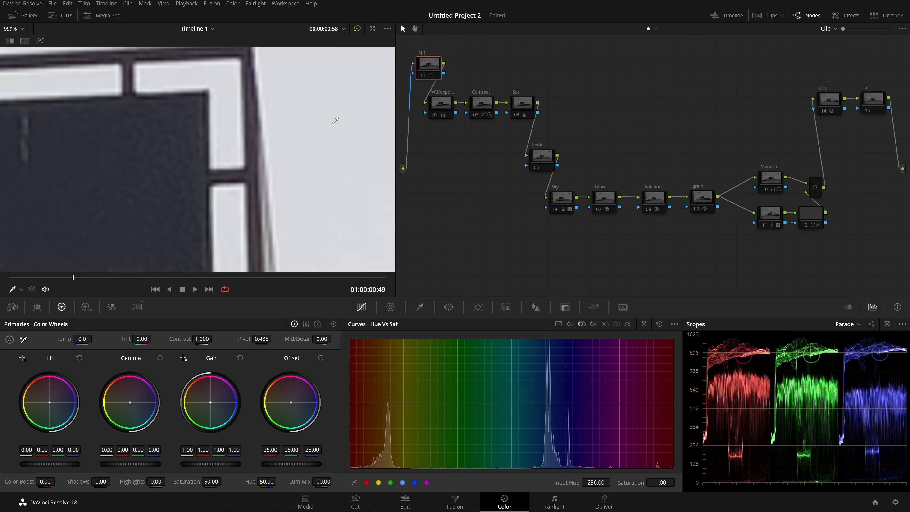
click(138, 306)
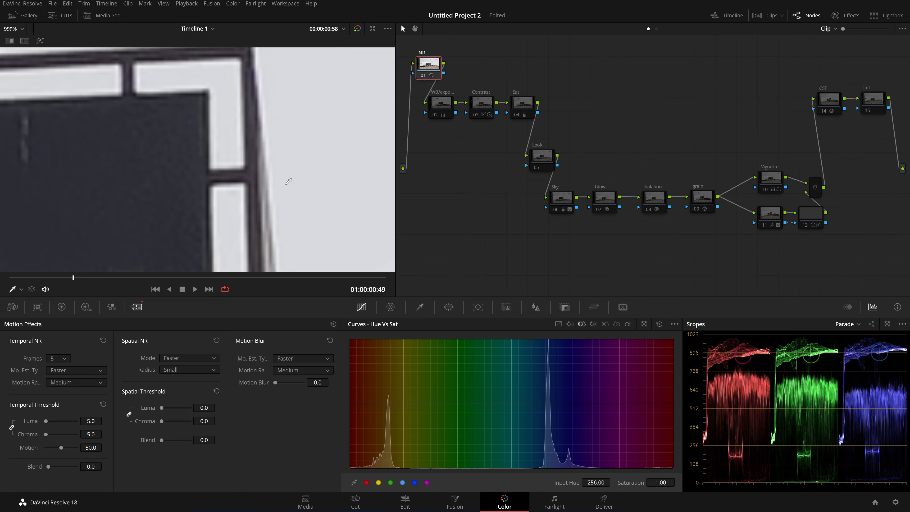
scroll(284, 179, down, 6)
drag(191, 168, 213, 91)
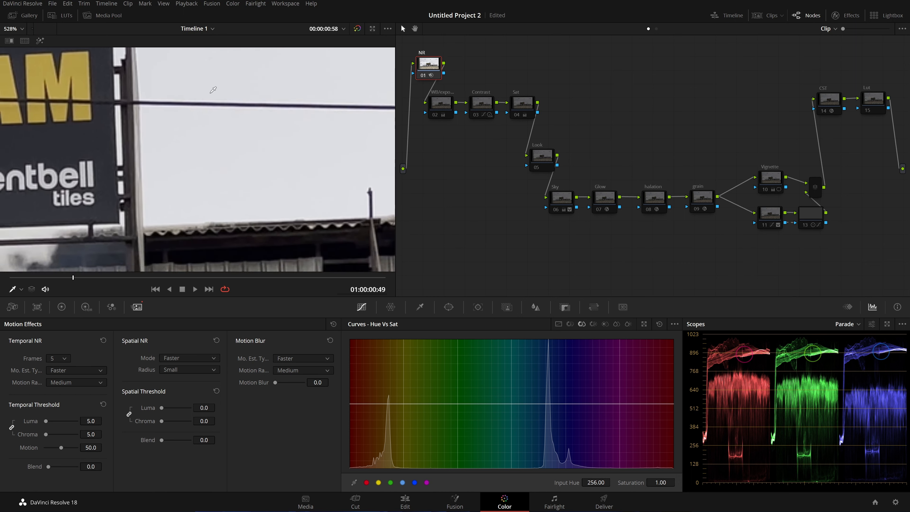
drag(246, 211, 260, 125)
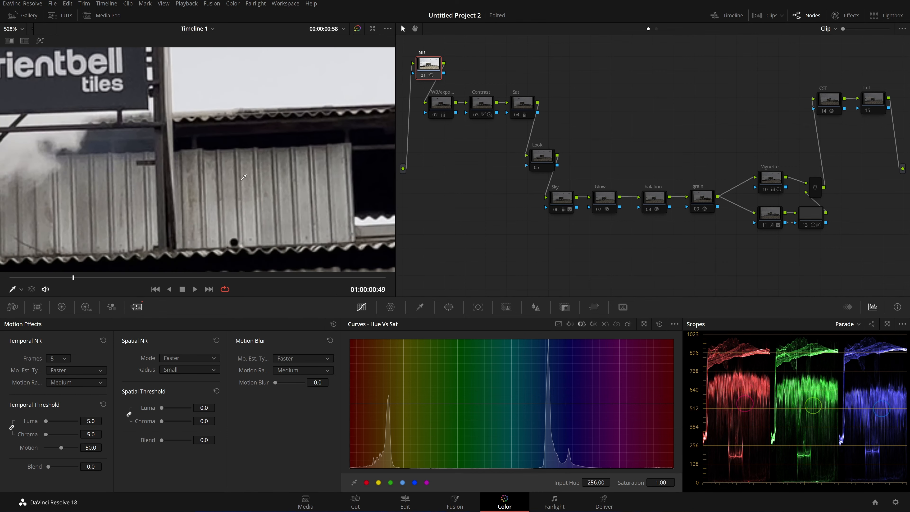
drag(274, 175, 285, 160)
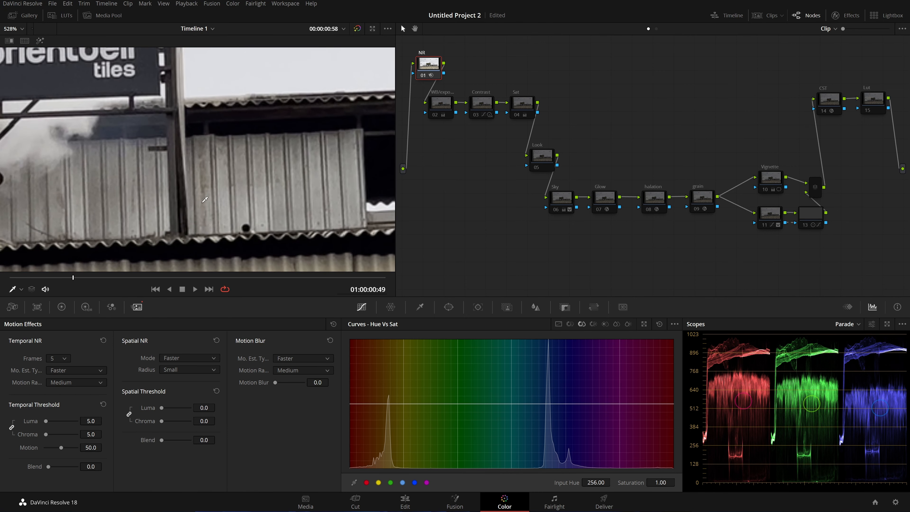
key(ctrl+d)
key(ctrl+d)
key(ctrl+d)
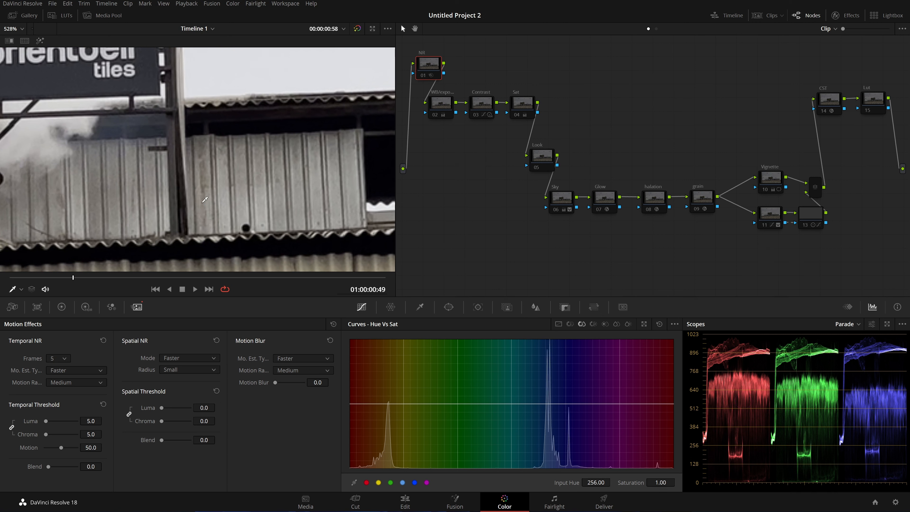
key(ctrl+d)
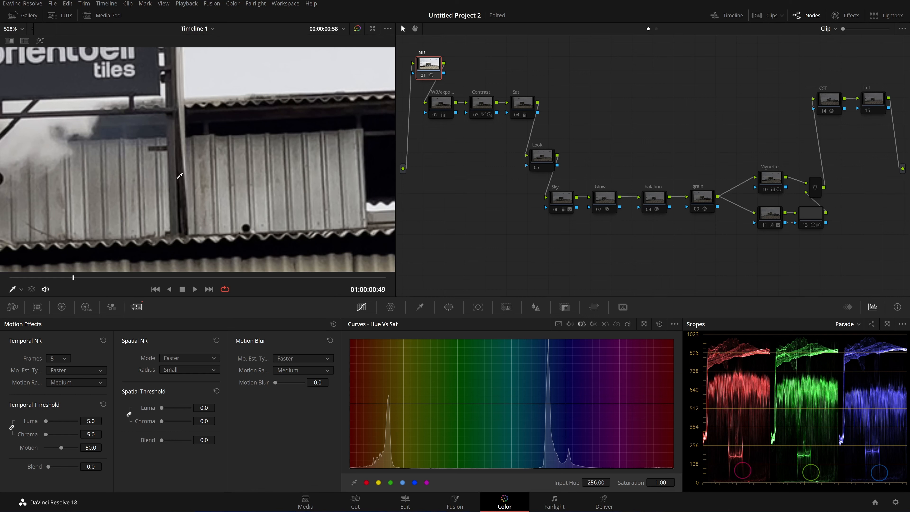
key(shift+z)
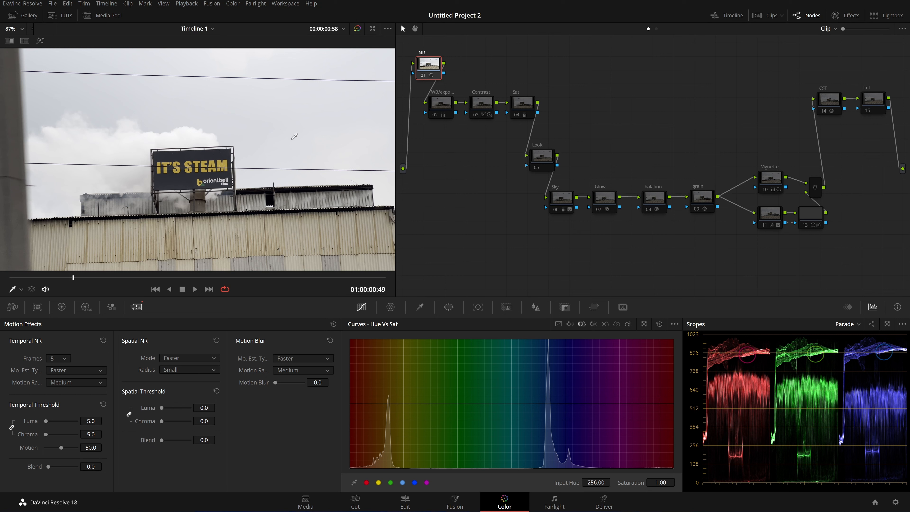
Step: Review the Color Space Transform settings of the CST node and reset them to their defaults
click(828, 101)
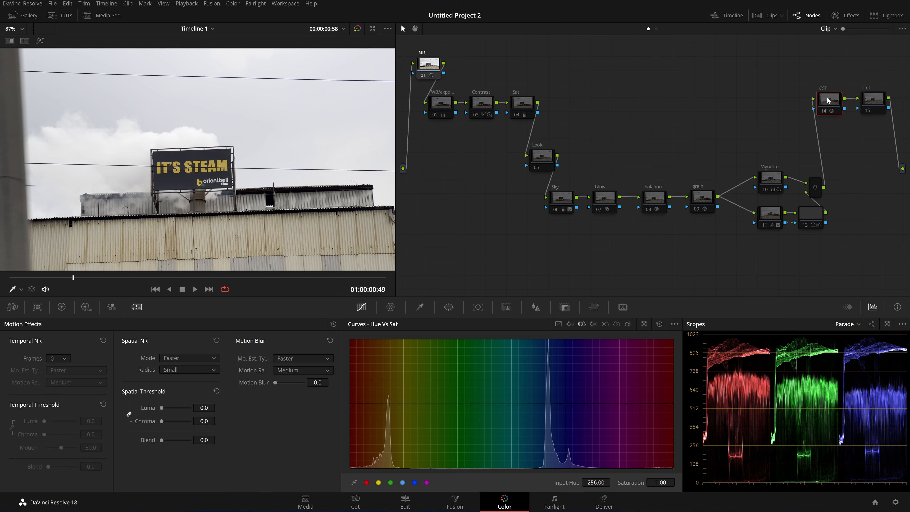
click(845, 15)
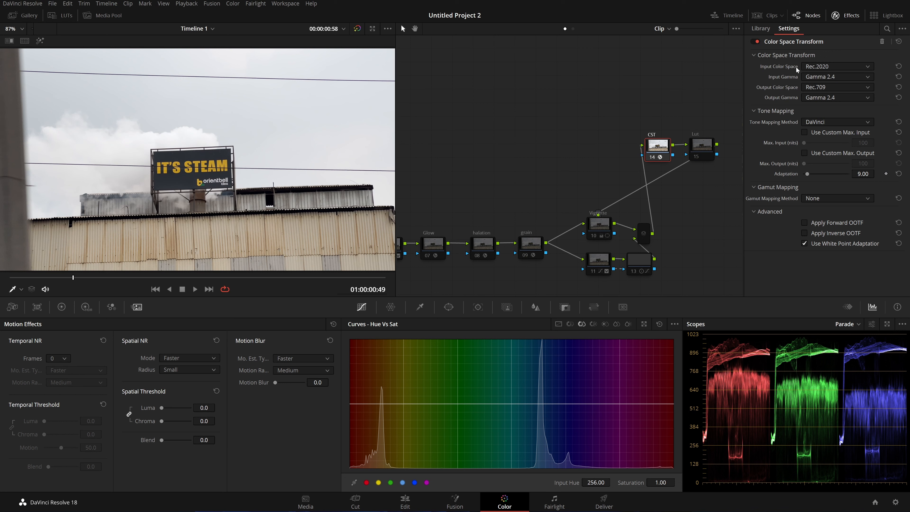
click(853, 68)
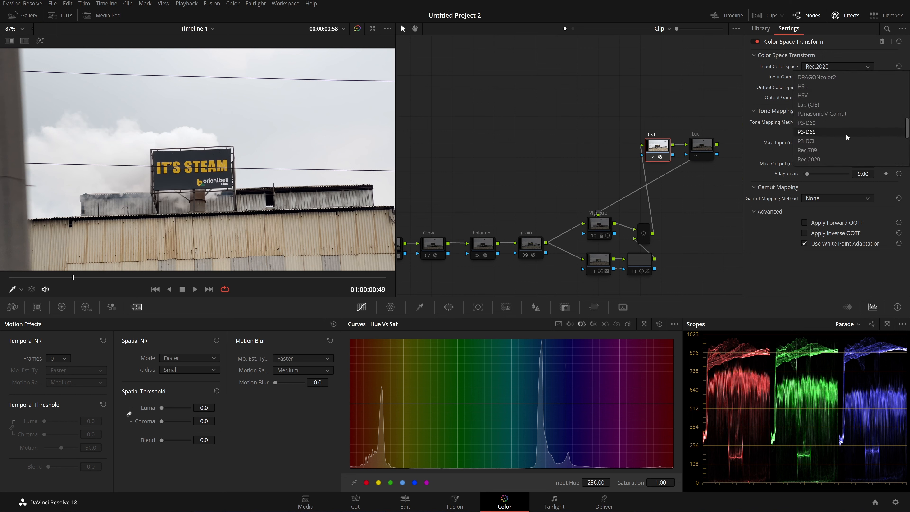
click(771, 75)
click(841, 76)
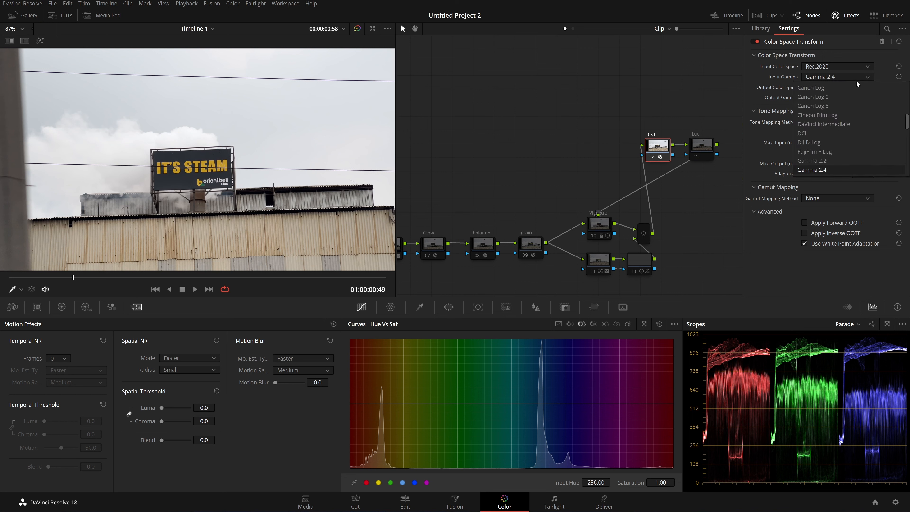
click(771, 86)
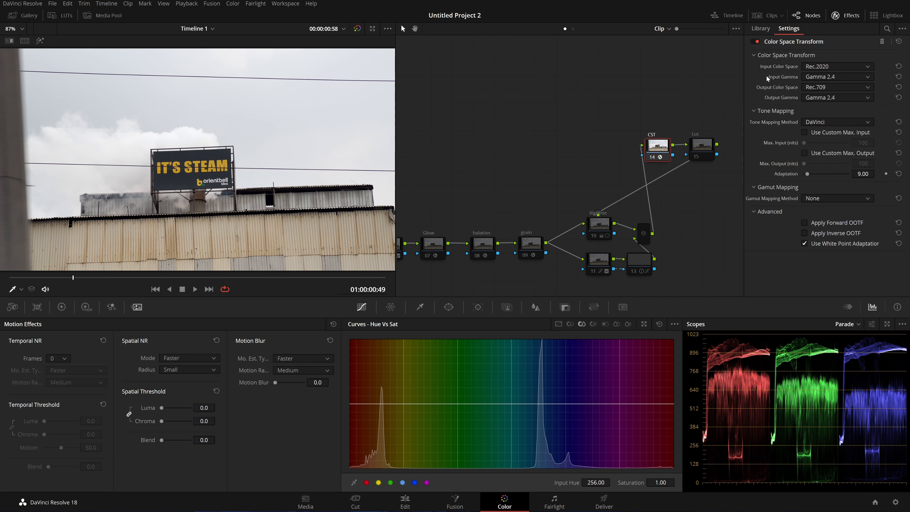
click(898, 42)
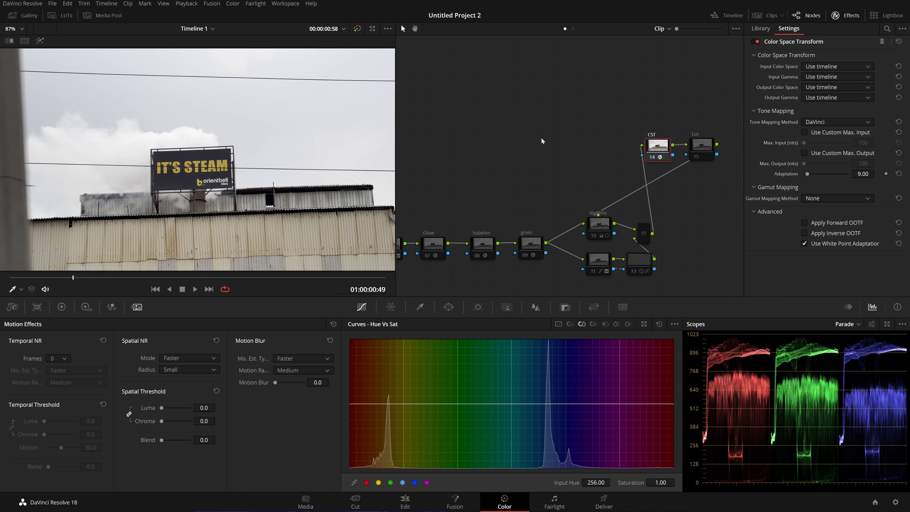
Step: Set the transform's Input Color Space to Rec.2020 and its Input Gamma to Gamma 2.4
click(831, 66)
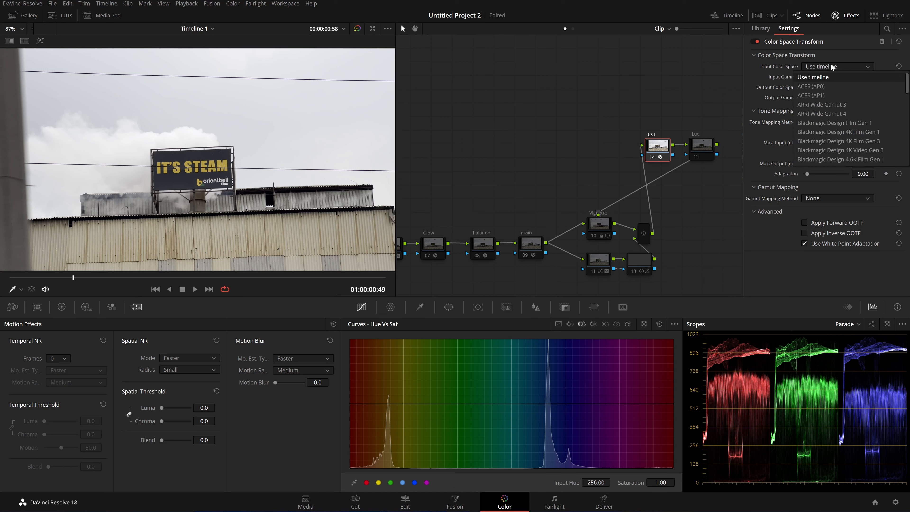
scroll(859, 134, down, 10)
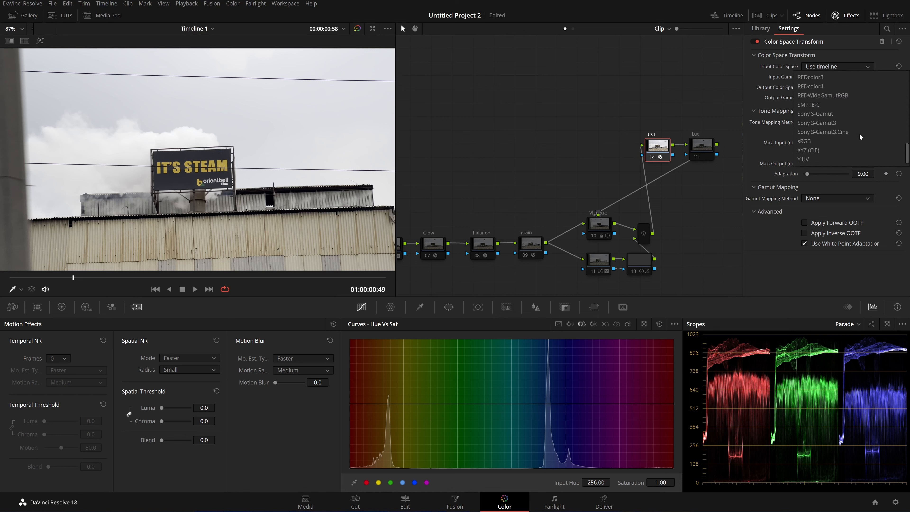
scroll(859, 134, up, 3)
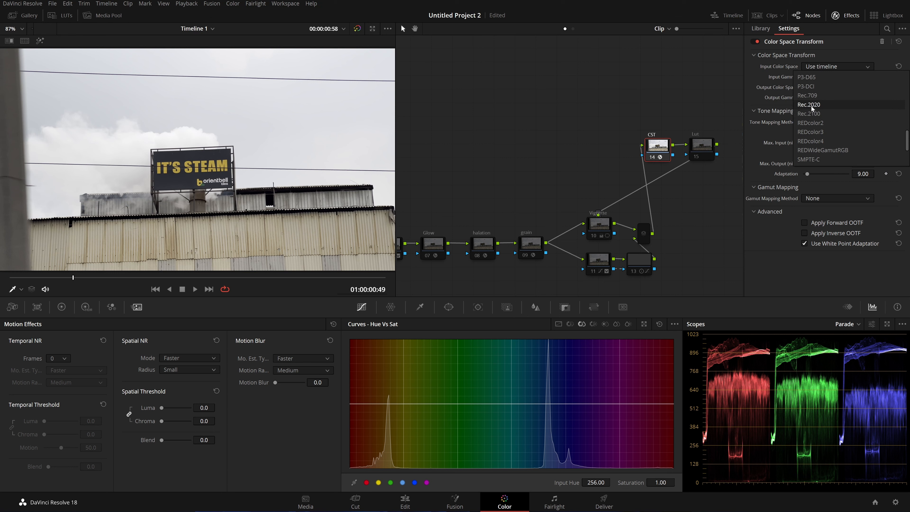
click(823, 107)
click(835, 76)
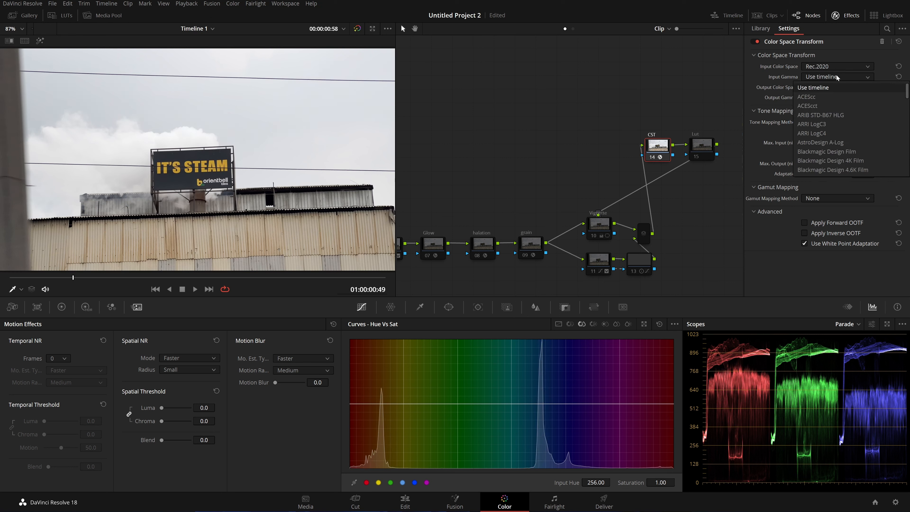
scroll(838, 116, down, 2)
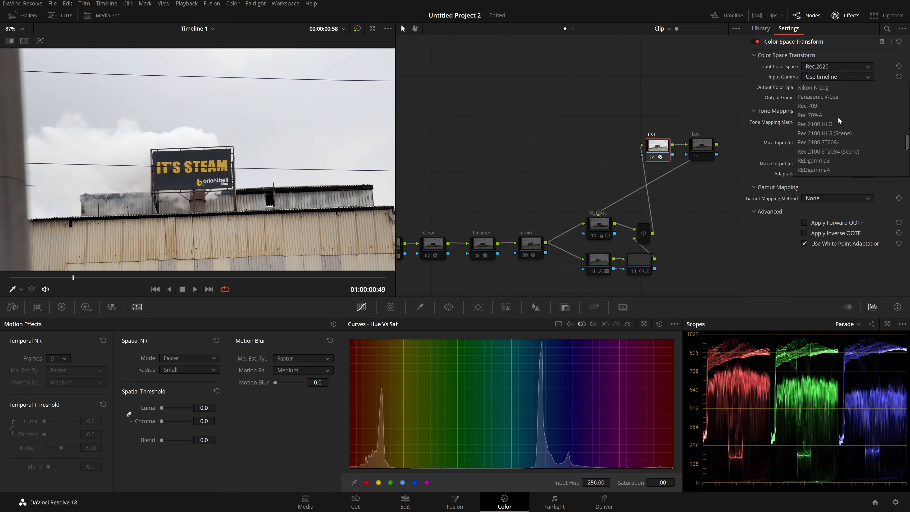
scroll(840, 113, up, 2)
click(837, 103)
Step: Set the transform's Output Color Space to Rec.709
click(836, 87)
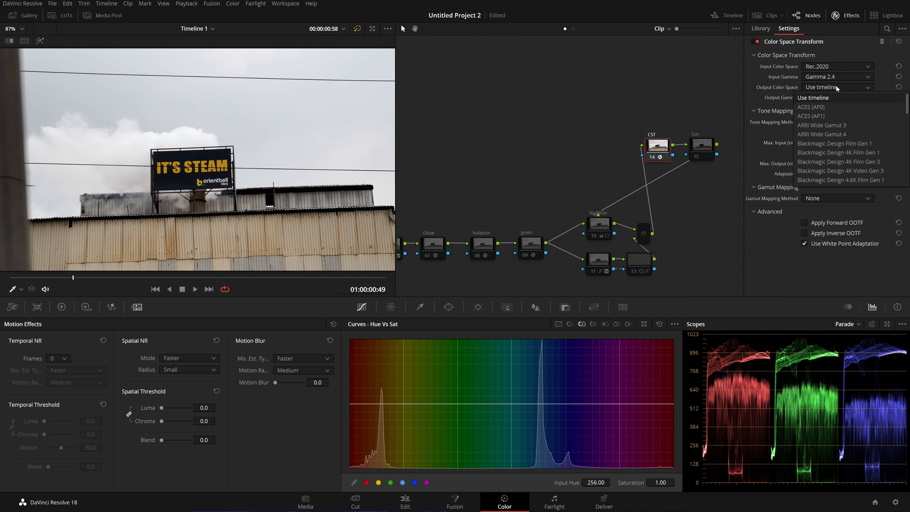
scroll(840, 134, down, 3)
click(777, 85)
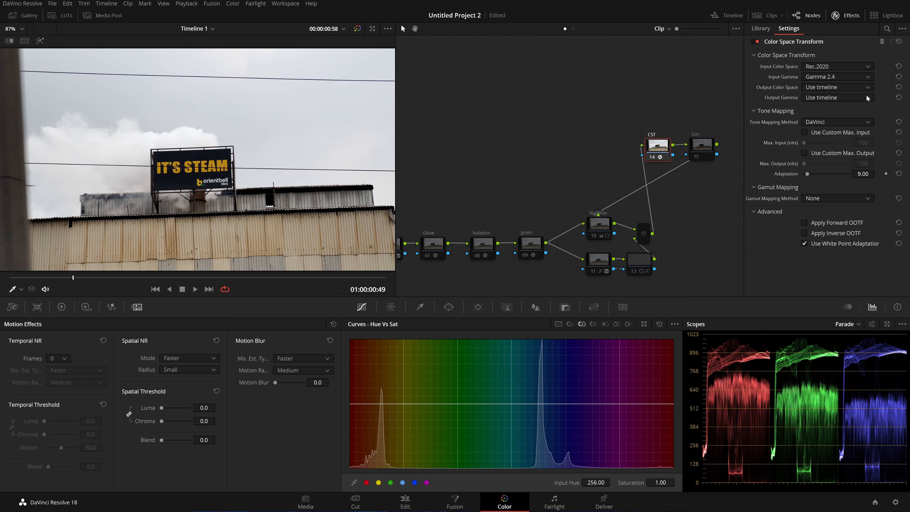
click(849, 87)
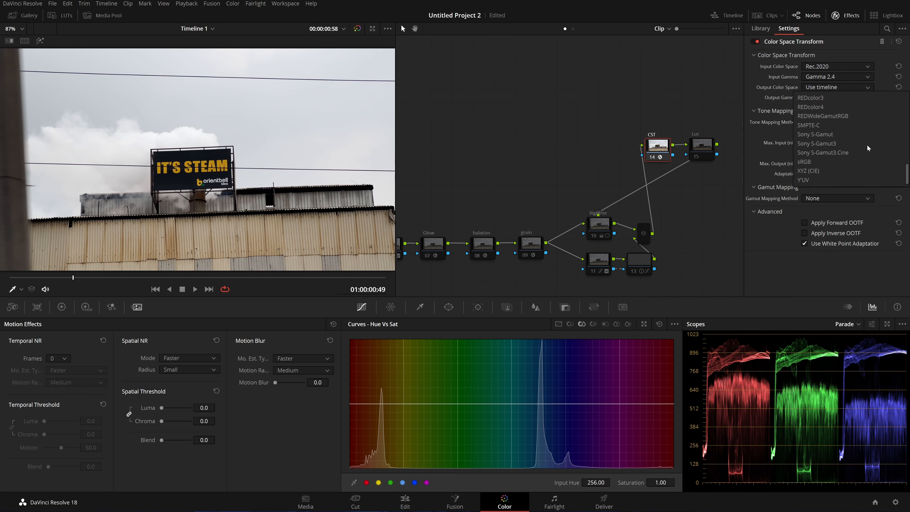
scroll(866, 144, up, 2)
click(832, 144)
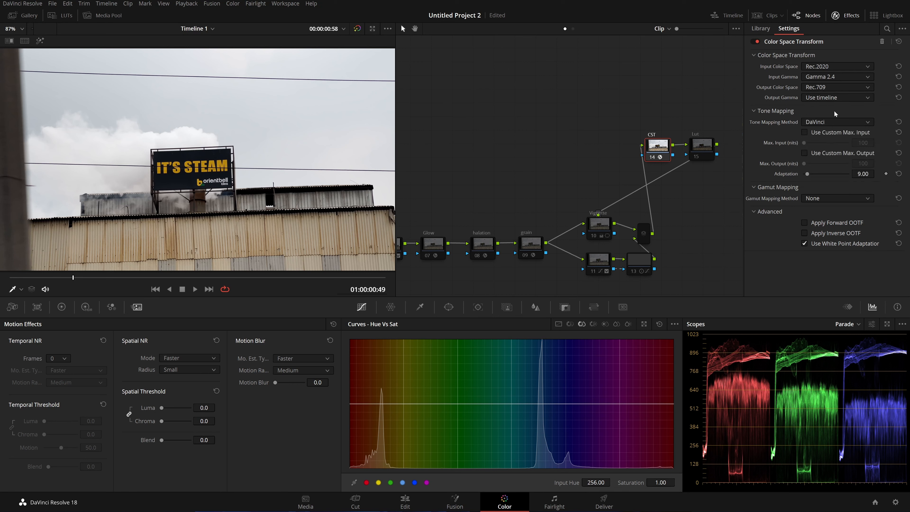
Step: Set the Color Space Transform's Output Gamma to Gamma 2.4
click(835, 97)
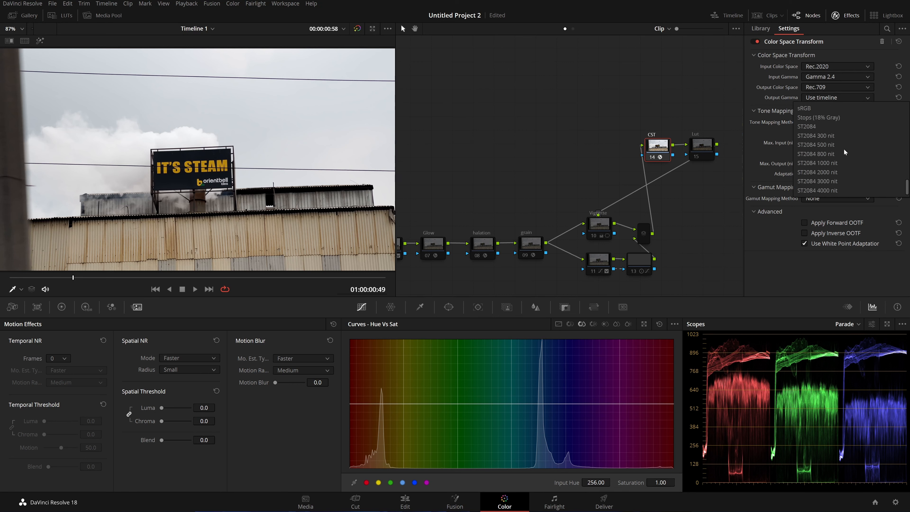
scroll(858, 154, up, 4)
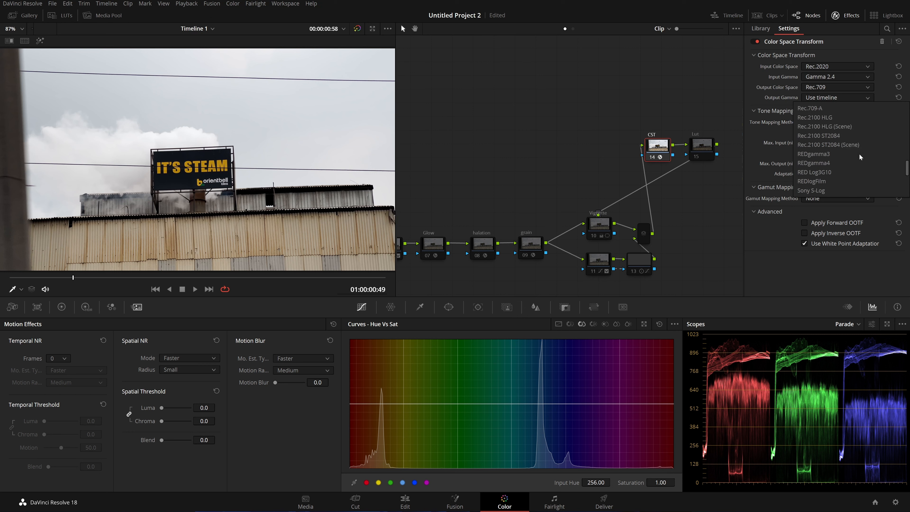
scroll(859, 154, up, 3)
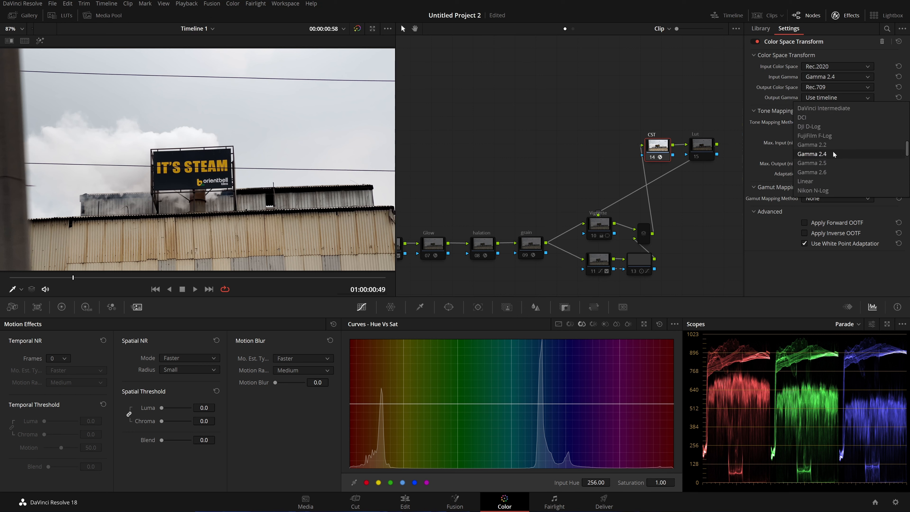
click(832, 151)
click(833, 97)
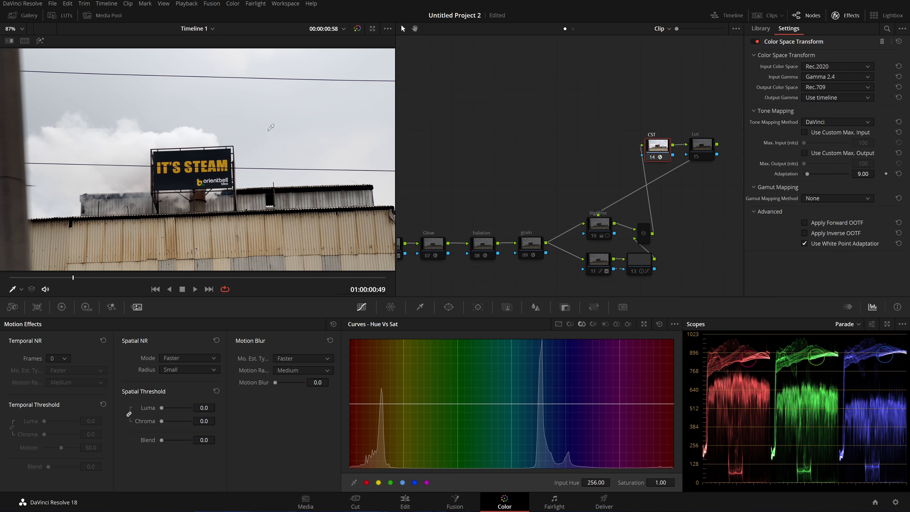
click(842, 97)
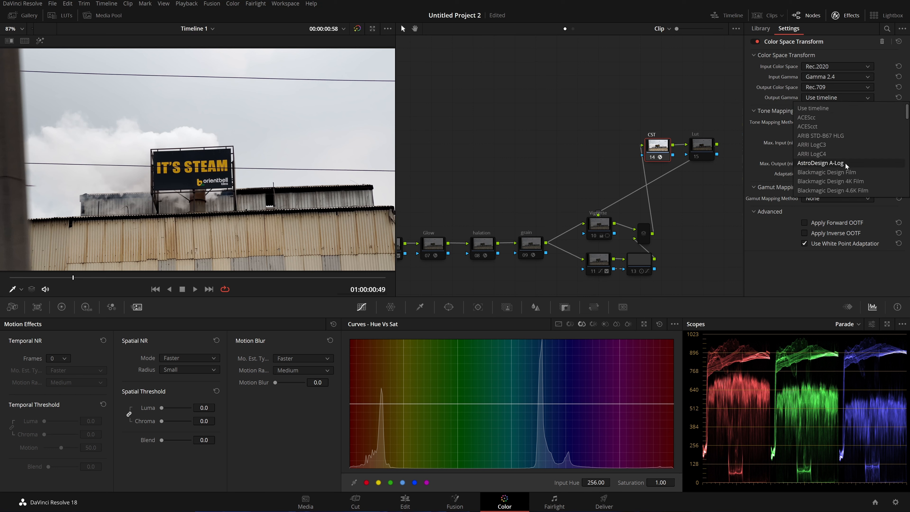
scroll(845, 163, down, 2)
scroll(844, 163, up, 1)
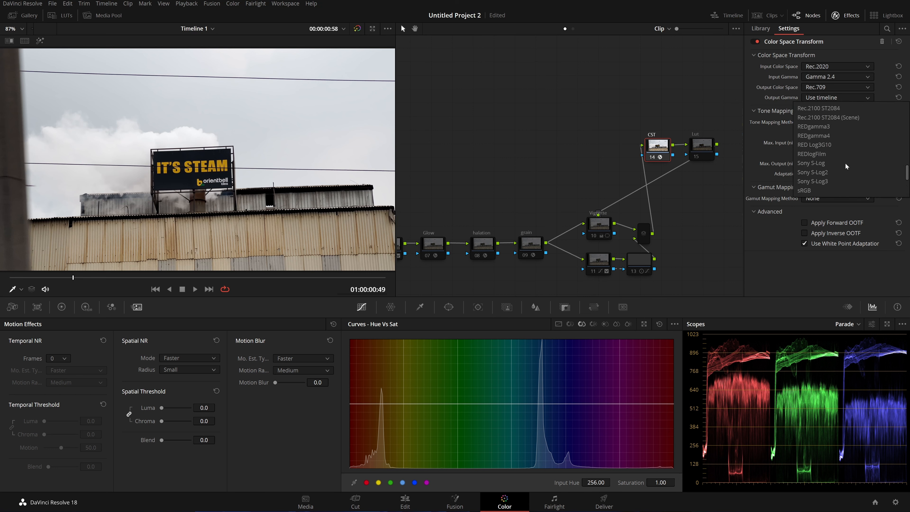
scroll(845, 163, up, 3)
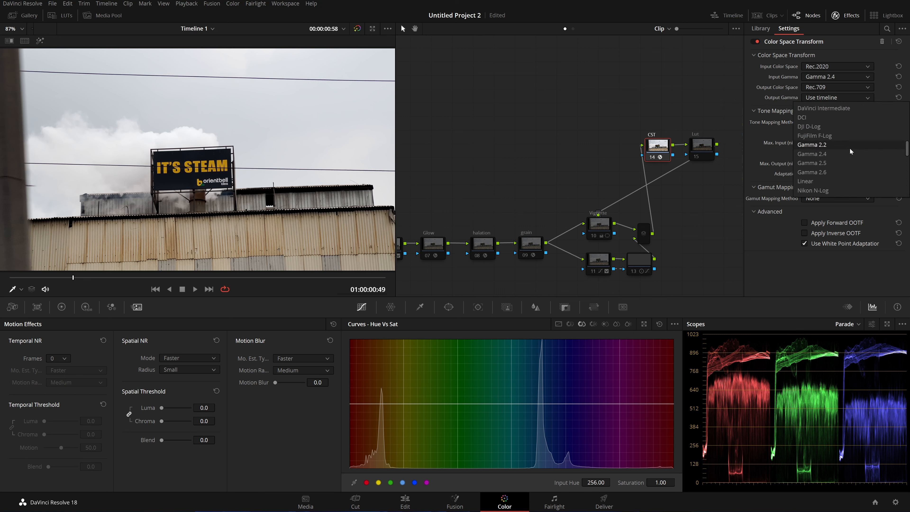
click(845, 152)
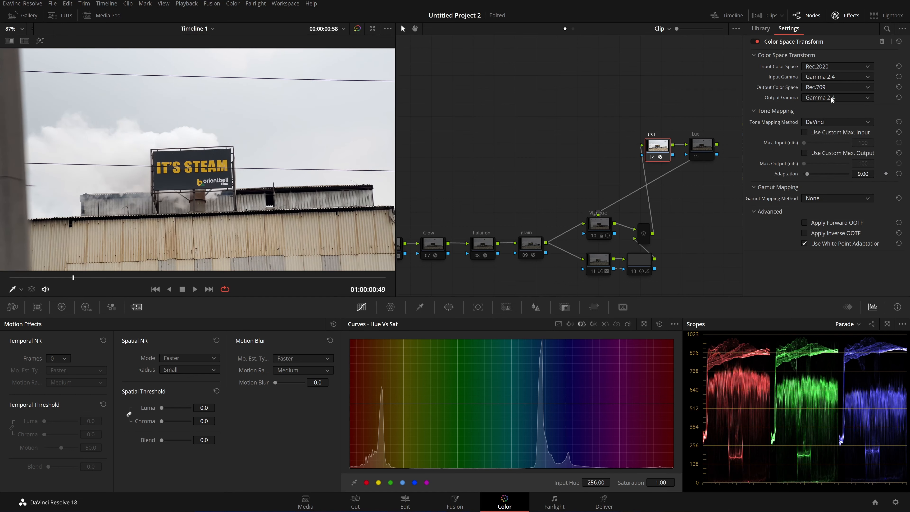
Step: Review the transform's tone mapping methods, set its Gamut Mapping Method to Saturation Compression and inspect the billboard up close
click(845, 122)
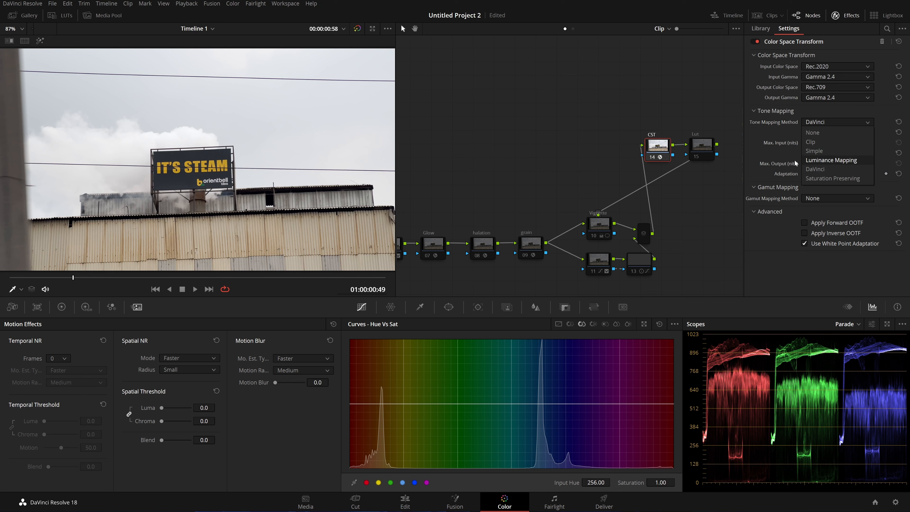
click(785, 156)
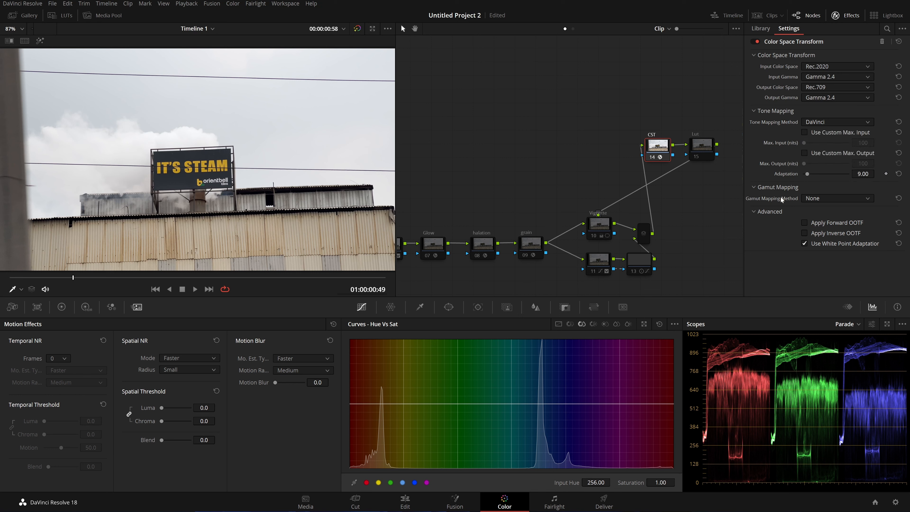
click(843, 196)
click(843, 220)
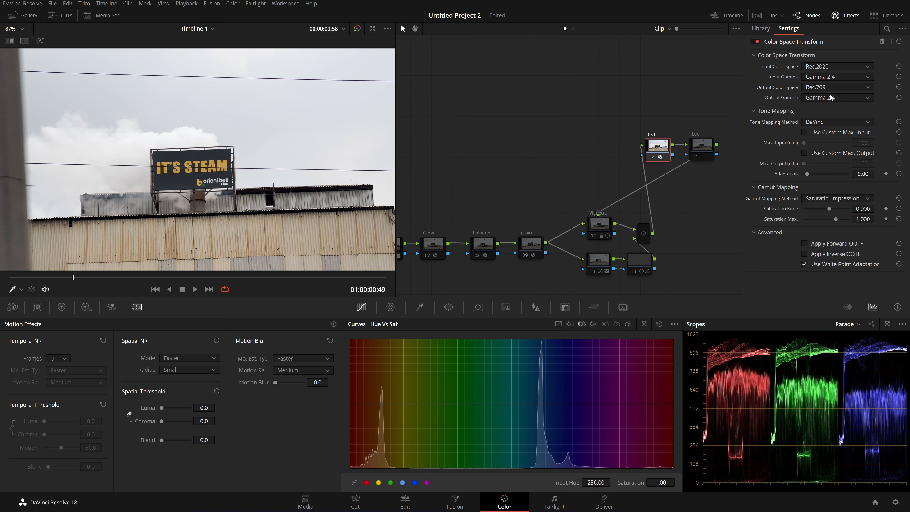
scroll(211, 167, up, 2)
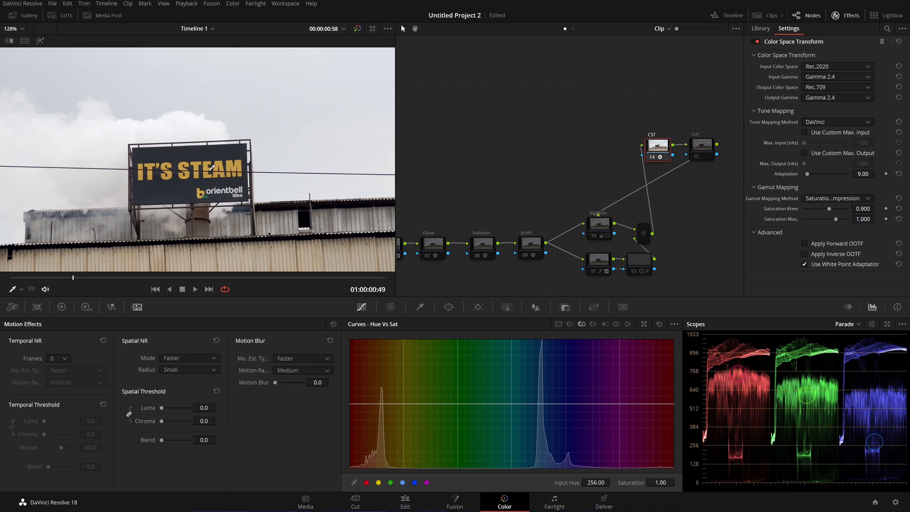
scroll(212, 167, down, 2)
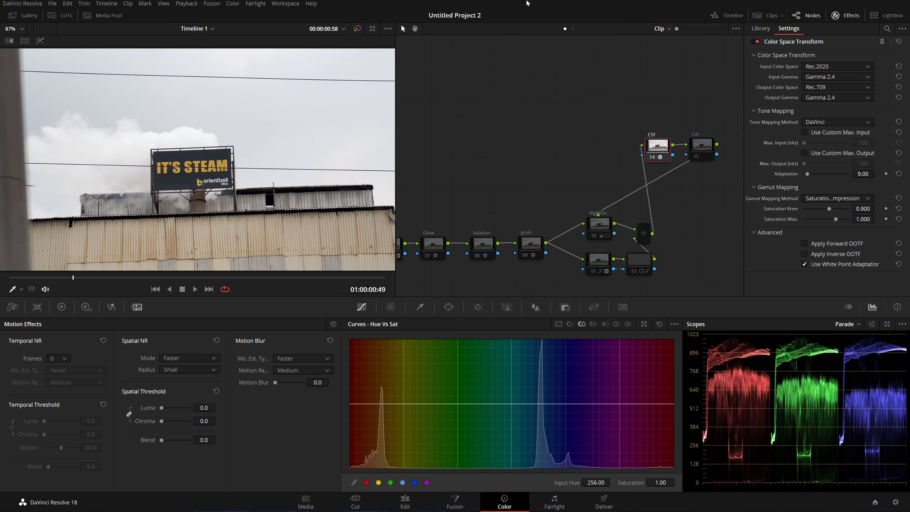
Step: Move the Lut node slightly below the CST node and preview the Rec709 Kodak 2383 D60 film look on it
click(846, 15)
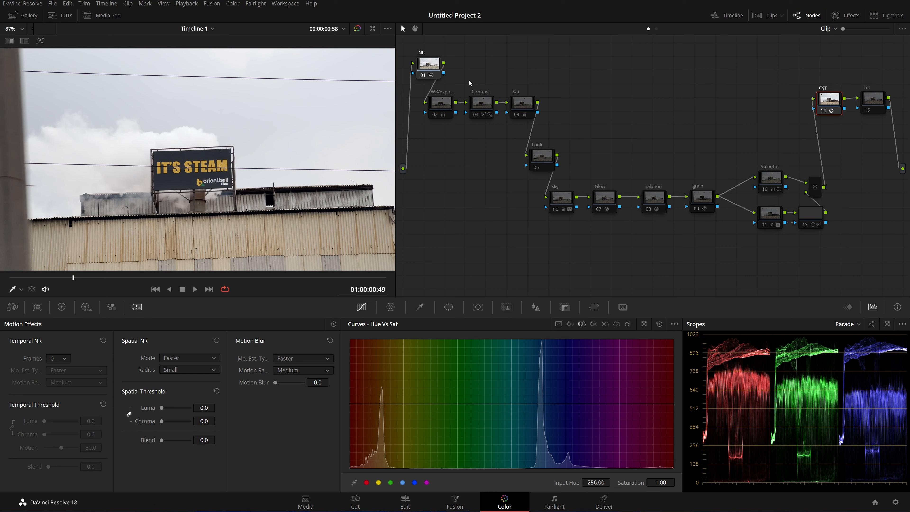
drag(829, 99, 861, 118)
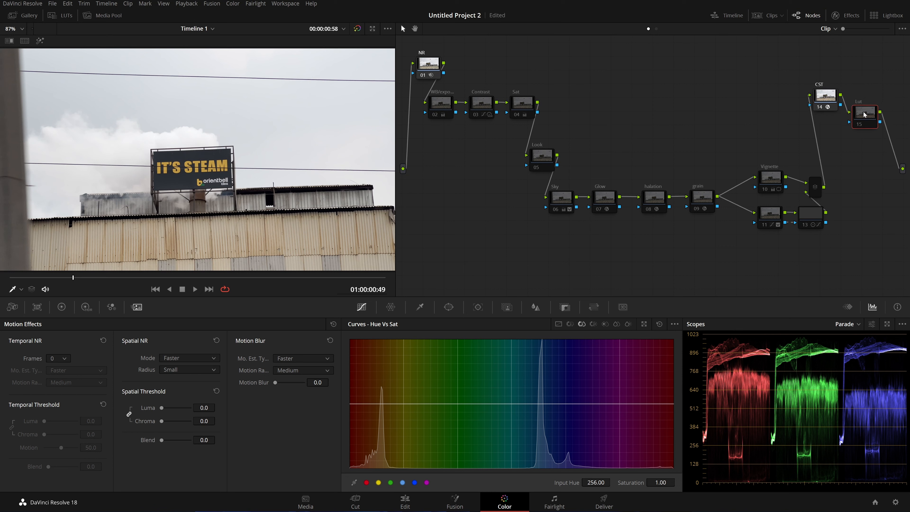
click(63, 20)
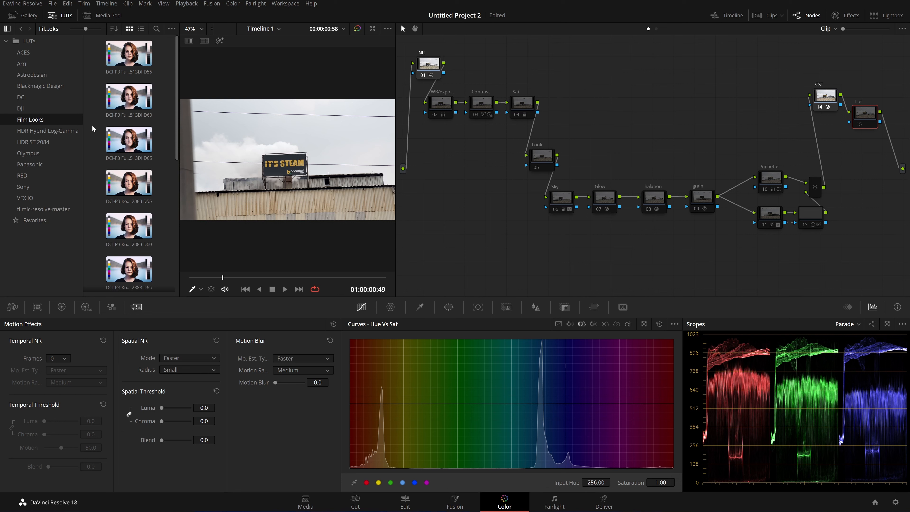
scroll(92, 125, down, 5)
scroll(93, 119, down, 1)
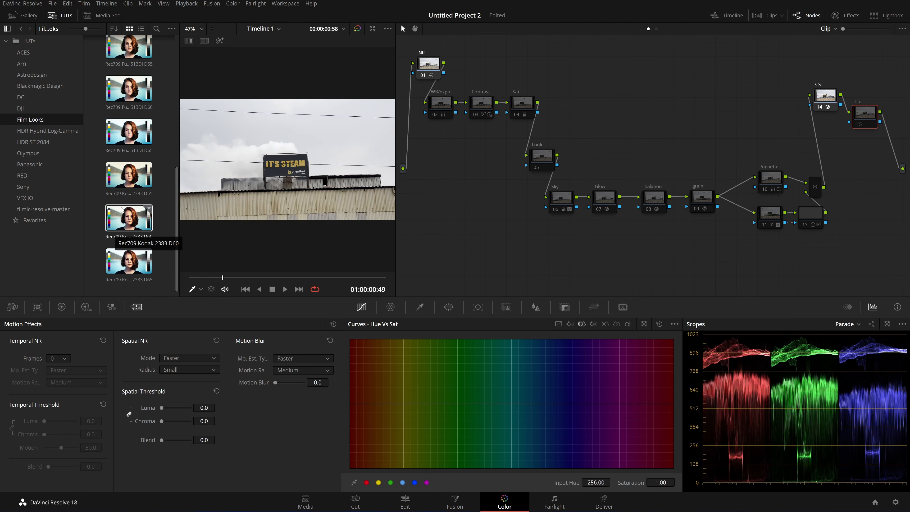
click(56, 18)
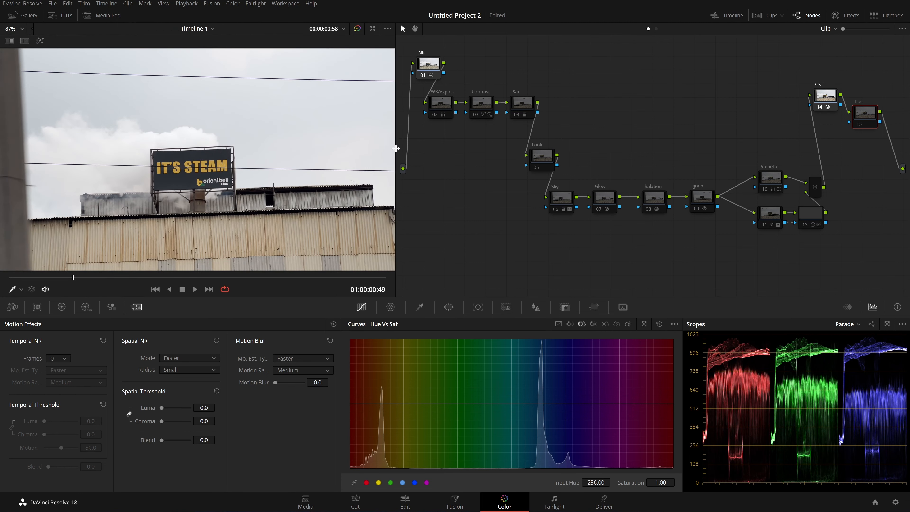
Step: Widen the viewer slightly and compare previews of the Rec709 Fujifilm 3513DI and Kodak 2383 film looks on the clip
mouse_move(400, 150)
mouse_down()
mouse_move(417, 154)
mouse_move(399, 164)
mouse_up()
click(63, 17)
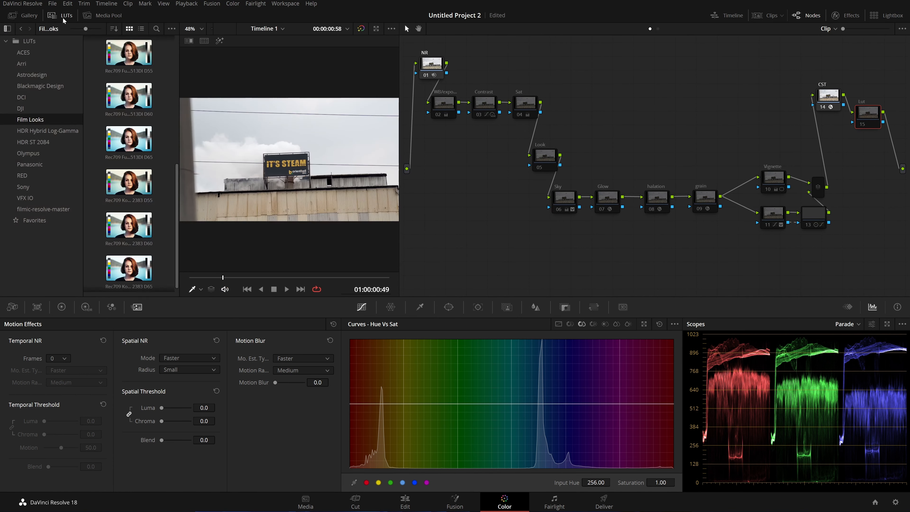
scroll(92, 118, down, 1)
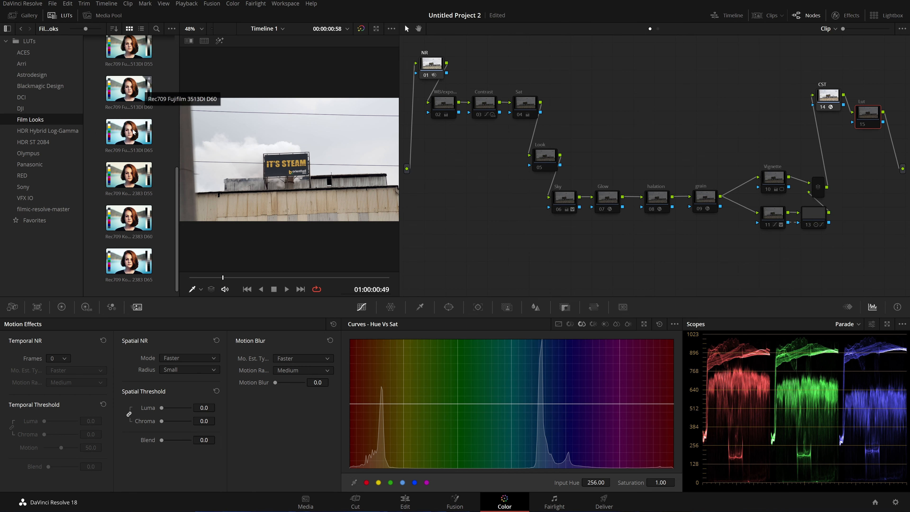
click(142, 83)
click(122, 124)
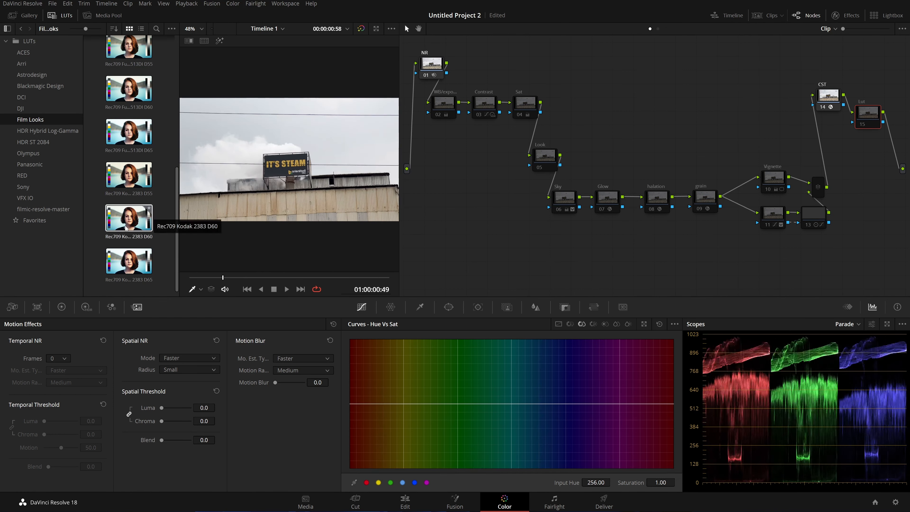
drag(176, 221, 194, 270)
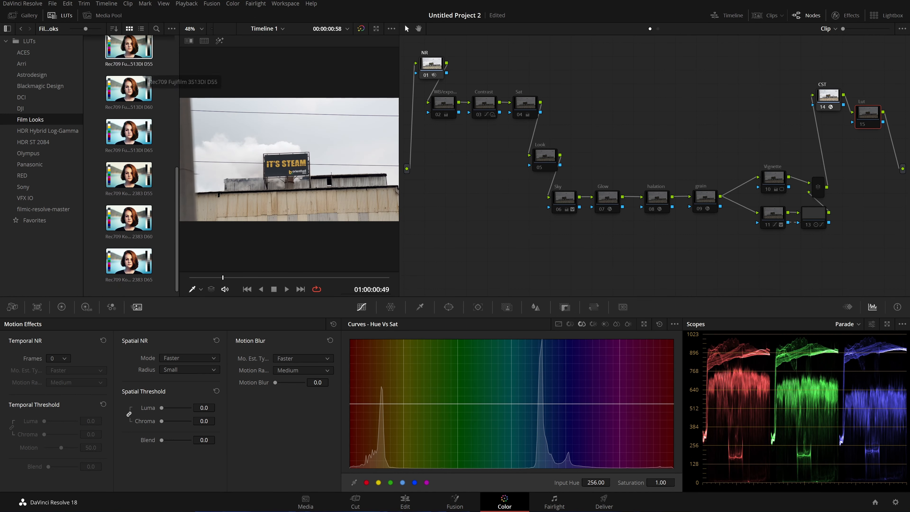
click(60, 15)
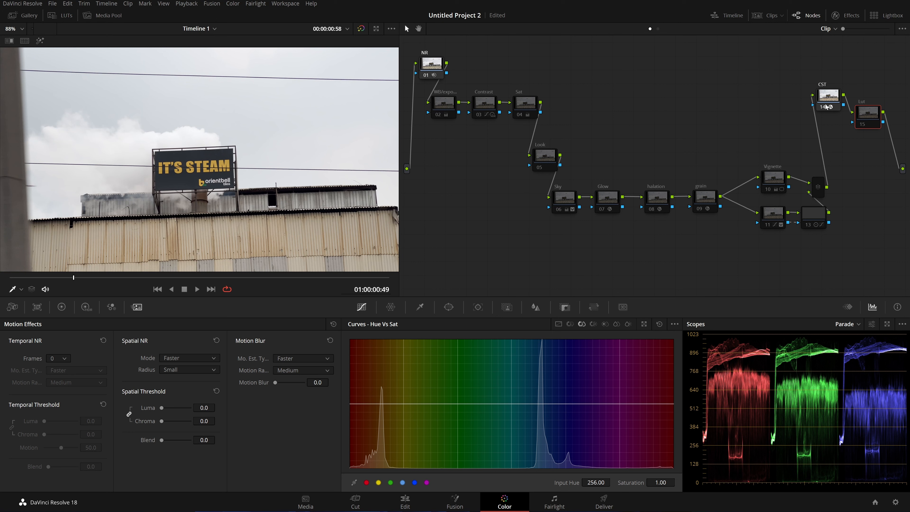
Step: Move the CST node away from the Lut node and set its transform's Output Gamma to Cineon Film Log
click(829, 97)
drag(829, 97, 818, 90)
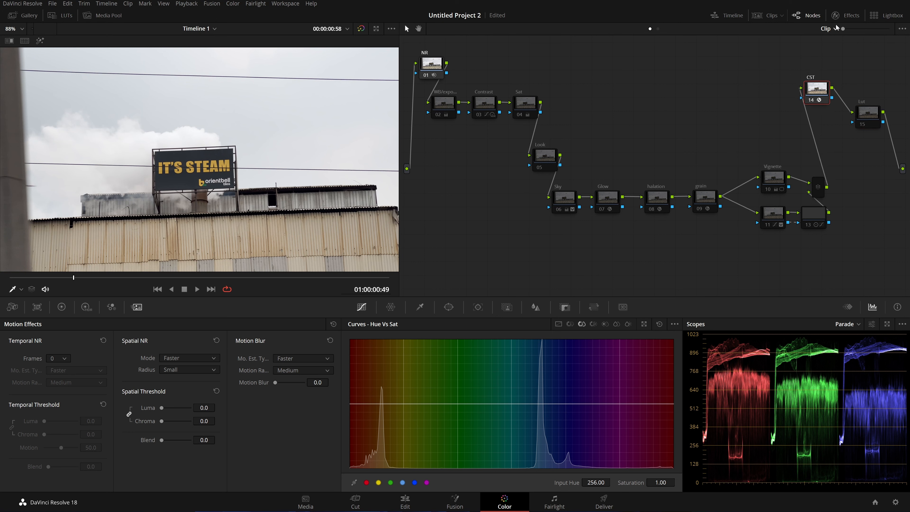
click(852, 16)
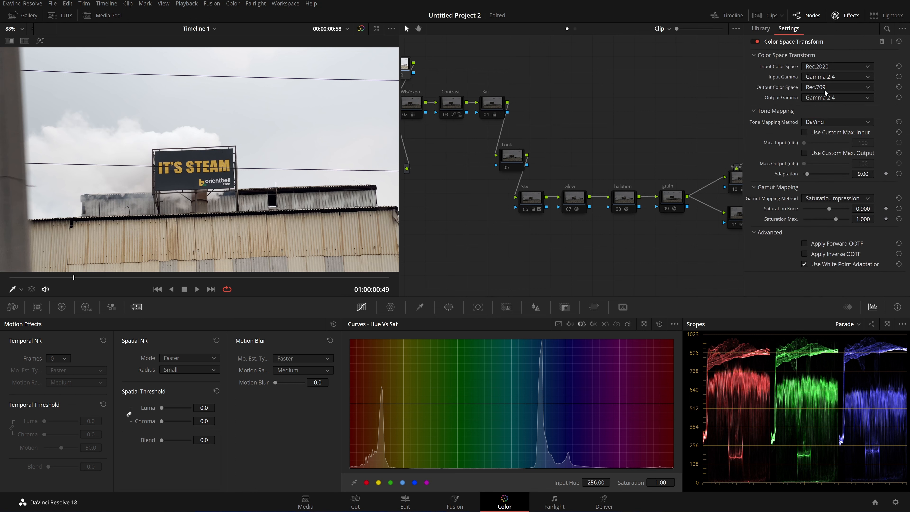
click(831, 98)
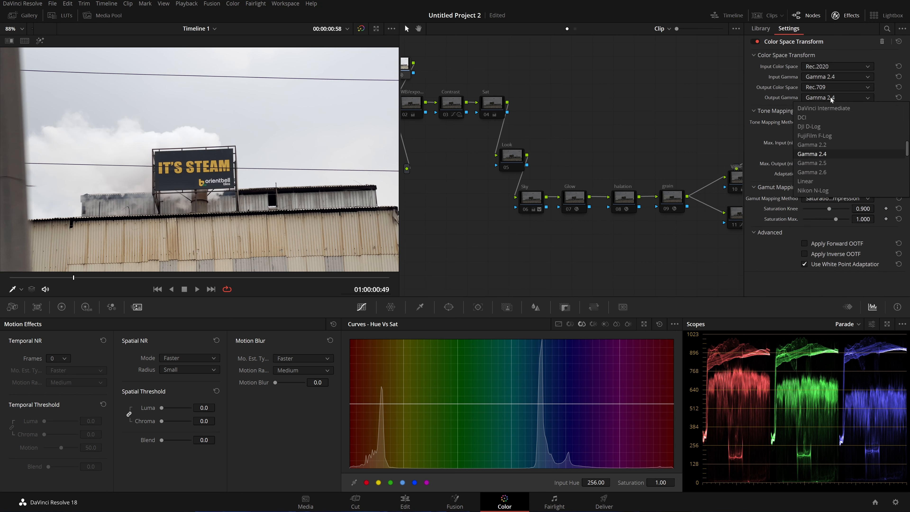
scroll(828, 152, up, 5)
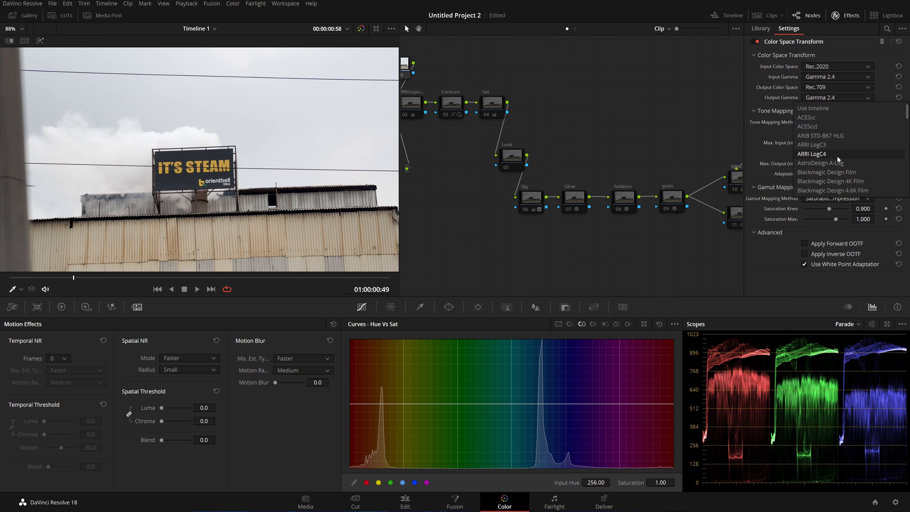
scroll(845, 161, down, 3)
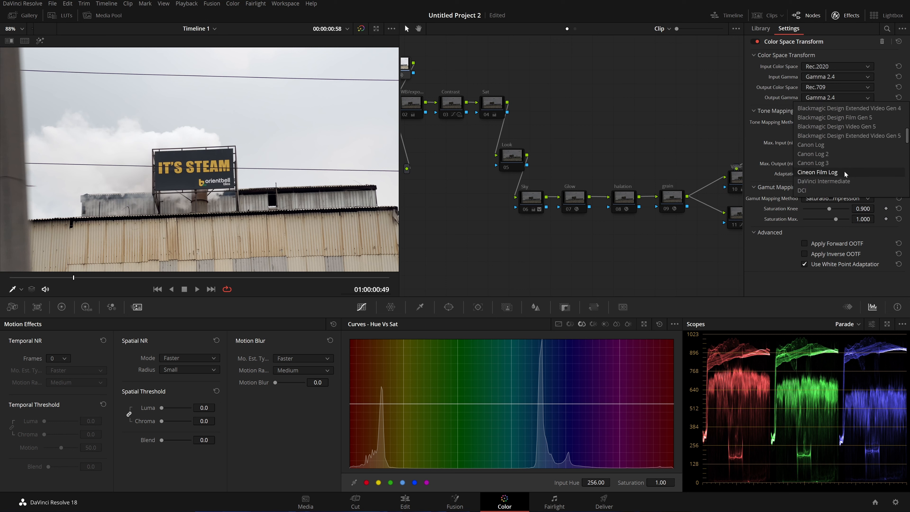
click(843, 171)
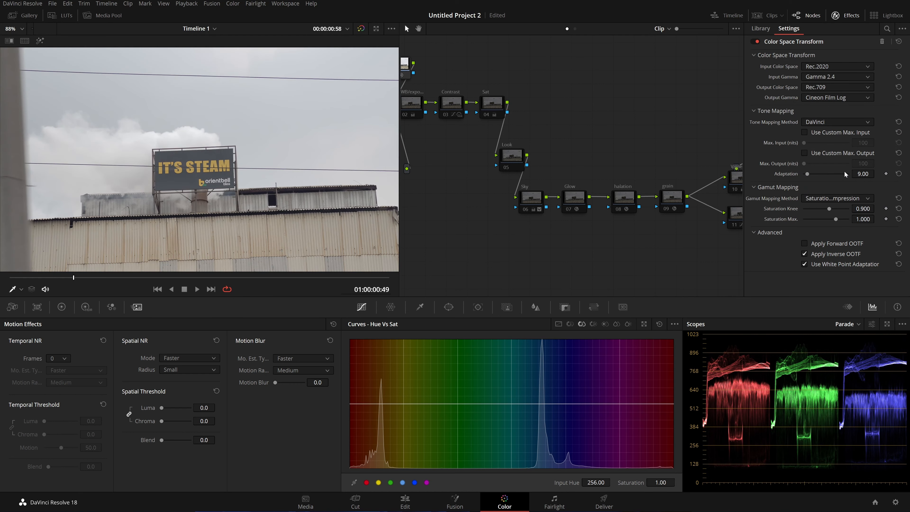
click(851, 19)
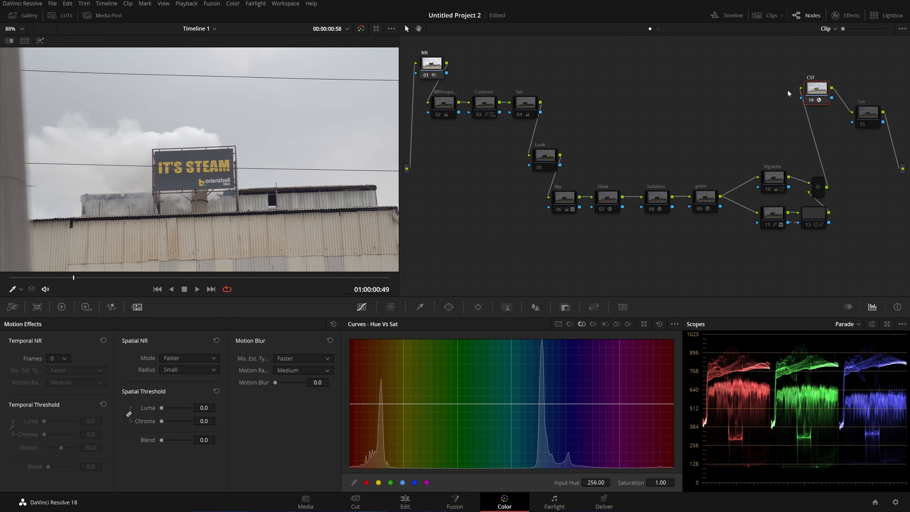
Step: Select the Lut node, bring up the Film Looks LUTs for it and widen the viewer
click(816, 122)
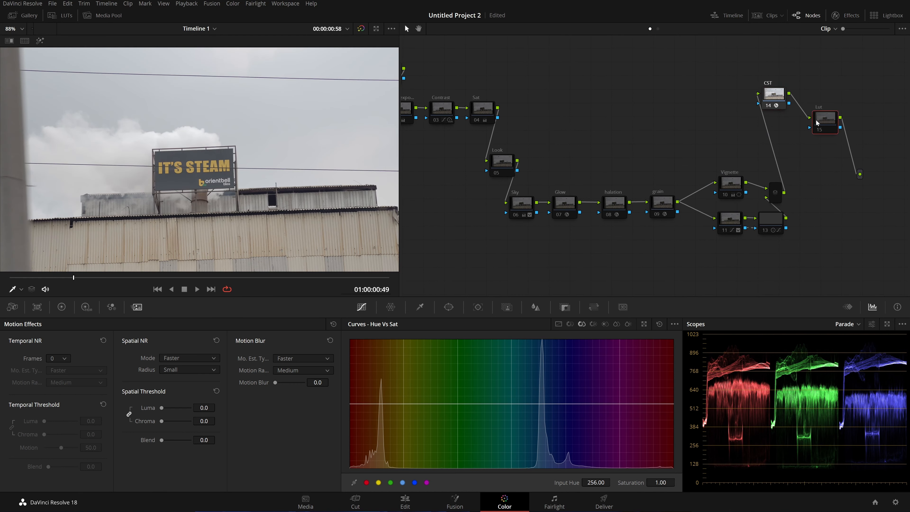
click(60, 15)
scroll(87, 240, down, 1)
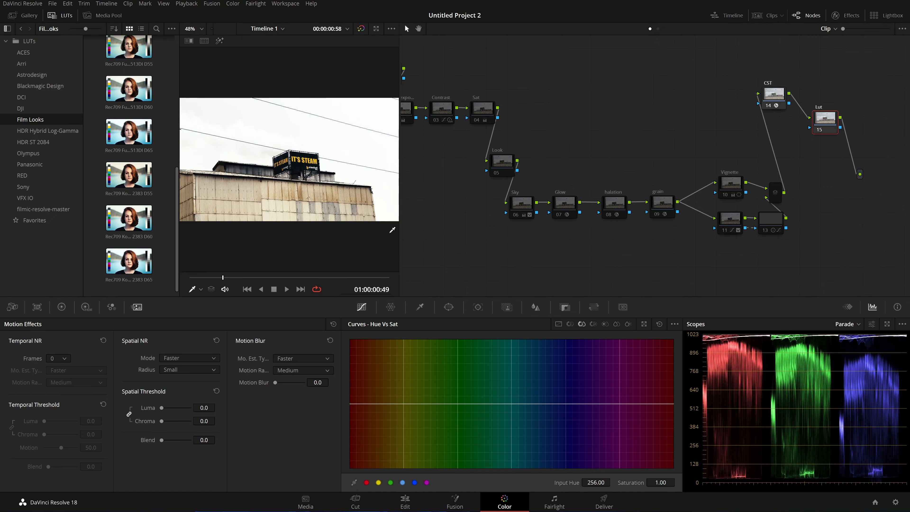
drag(399, 235, 738, 235)
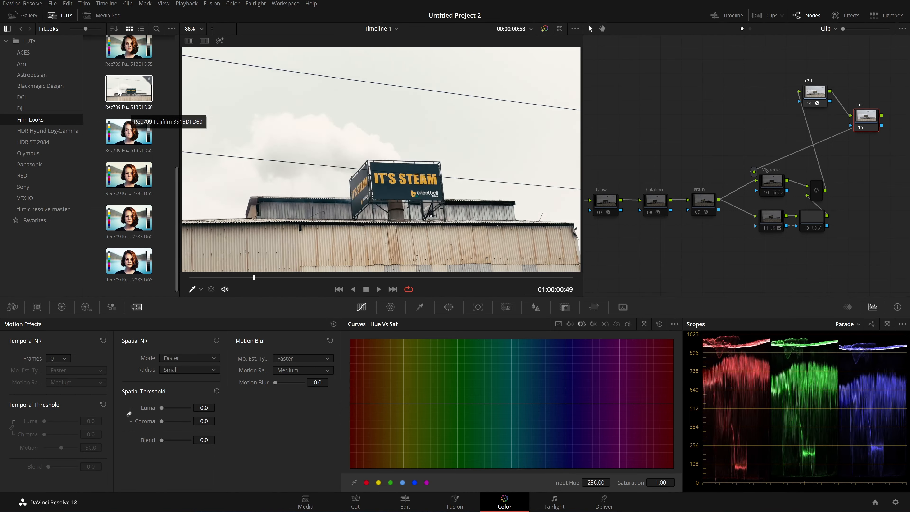
Step: Compare previews of the DCI-P3 and Rec709 film looks on the clip, leave the LUT browser and restore the viewer's narrower width
scroll(142, 104, up, 3)
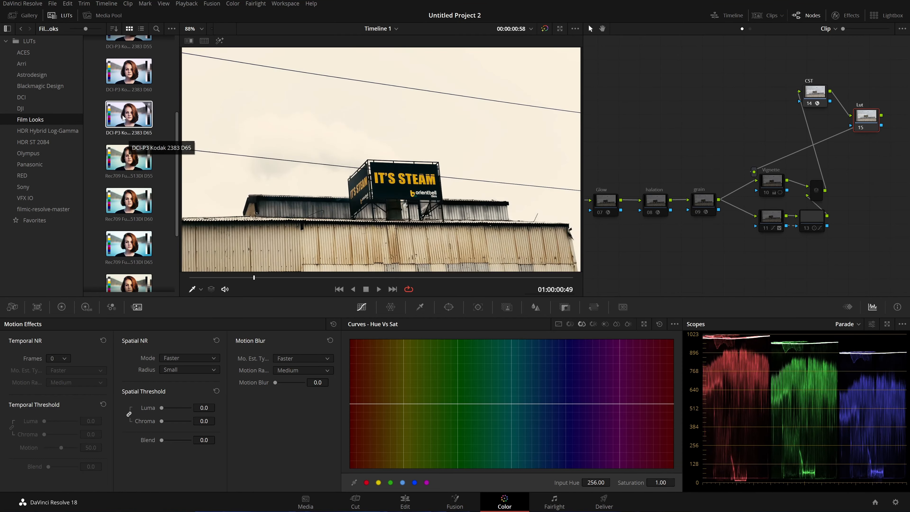
scroll(125, 186, up, 3)
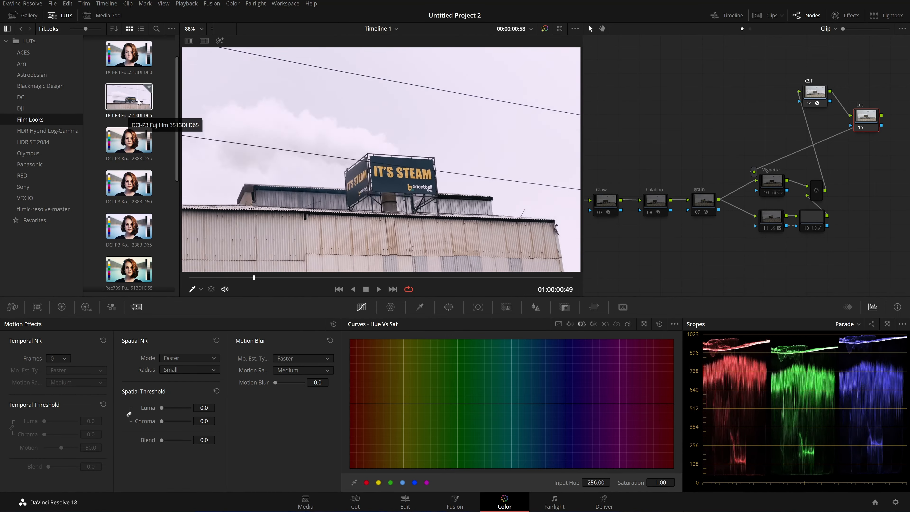
scroll(146, 109, up, 1)
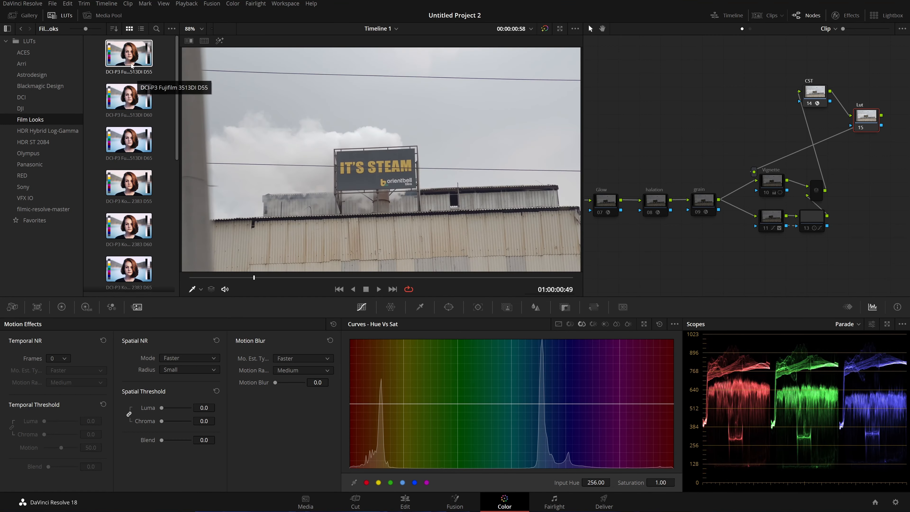
scroll(161, 143, down, 6)
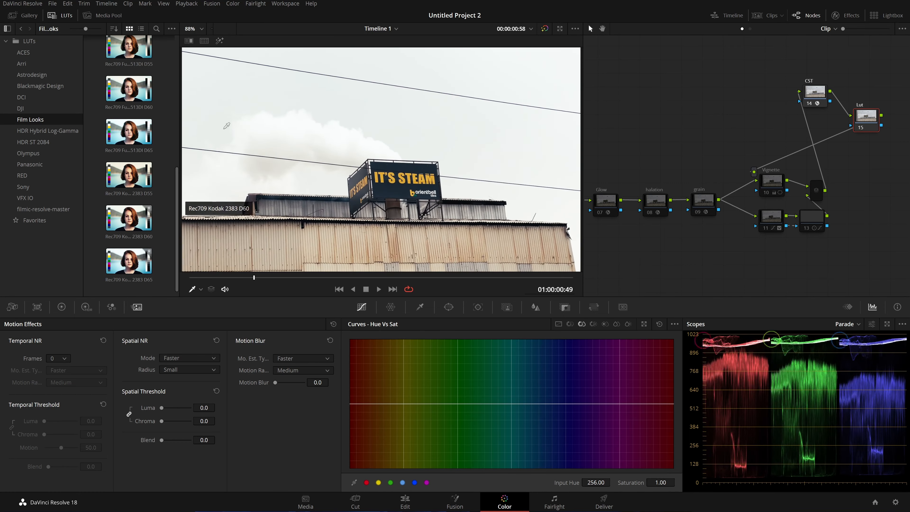
click(60, 15)
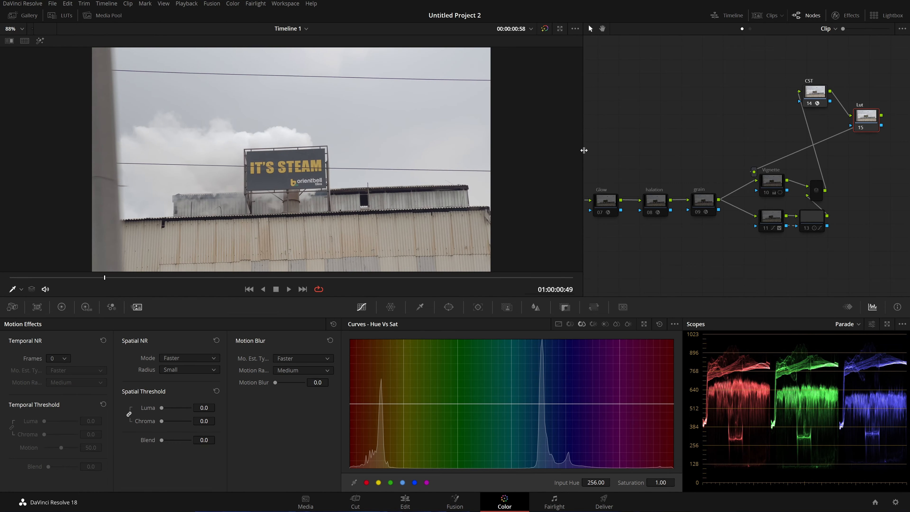
drag(583, 152, 401, 165)
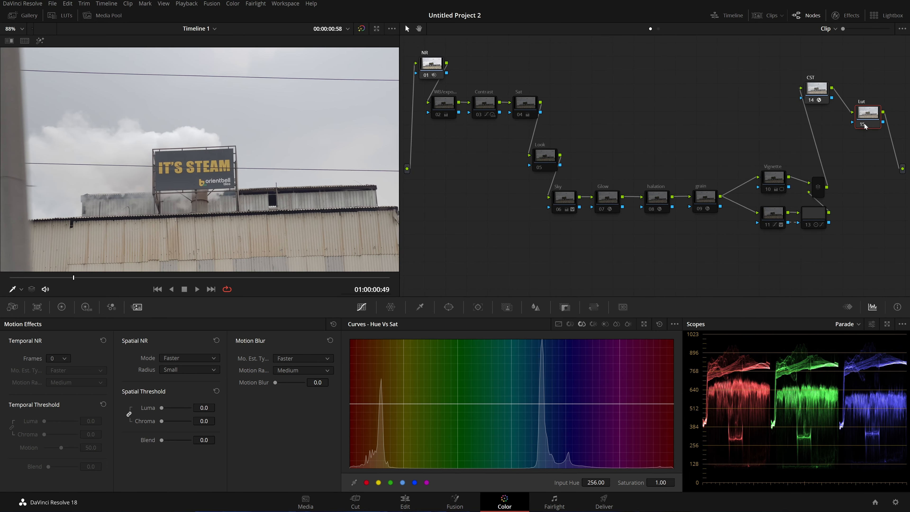
Step: Set the Output Gamma of the CST node's Color Space Transform to Gamma 2.4
click(812, 101)
click(844, 15)
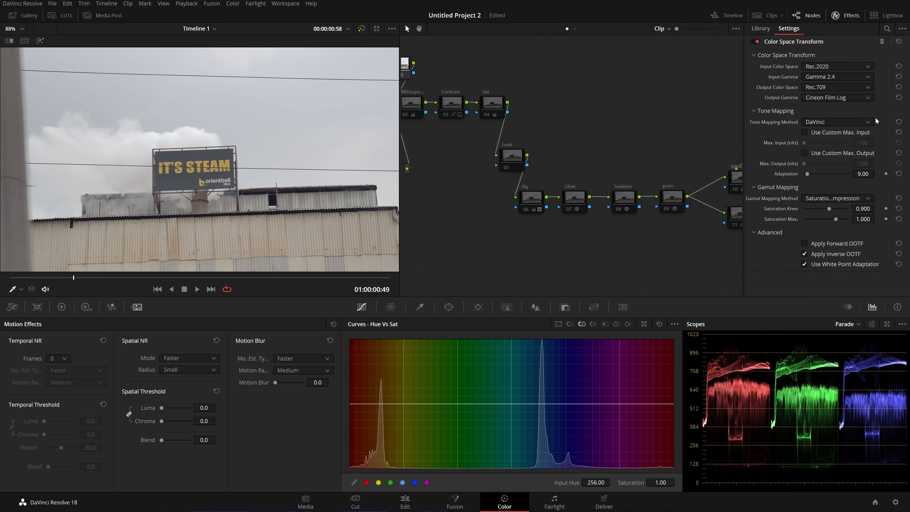
click(856, 99)
scroll(836, 153, down, 3)
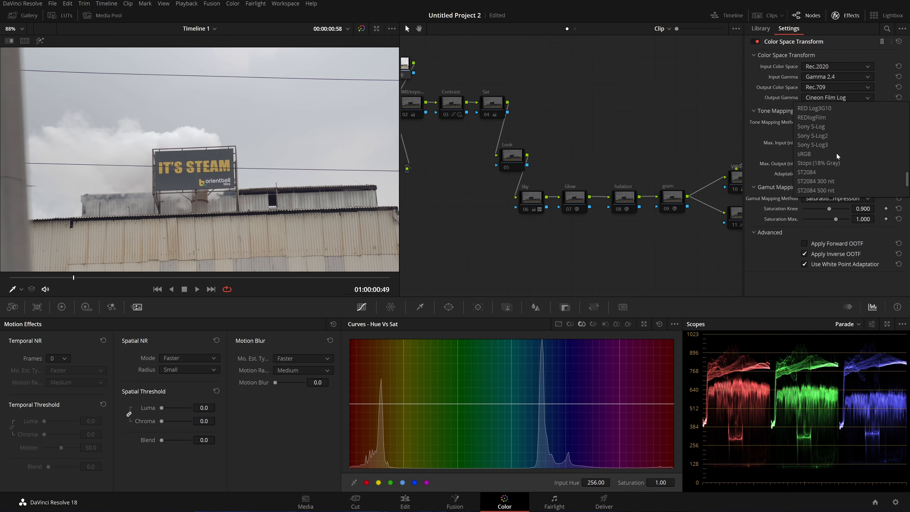
scroll(834, 173, up, 3)
click(836, 147)
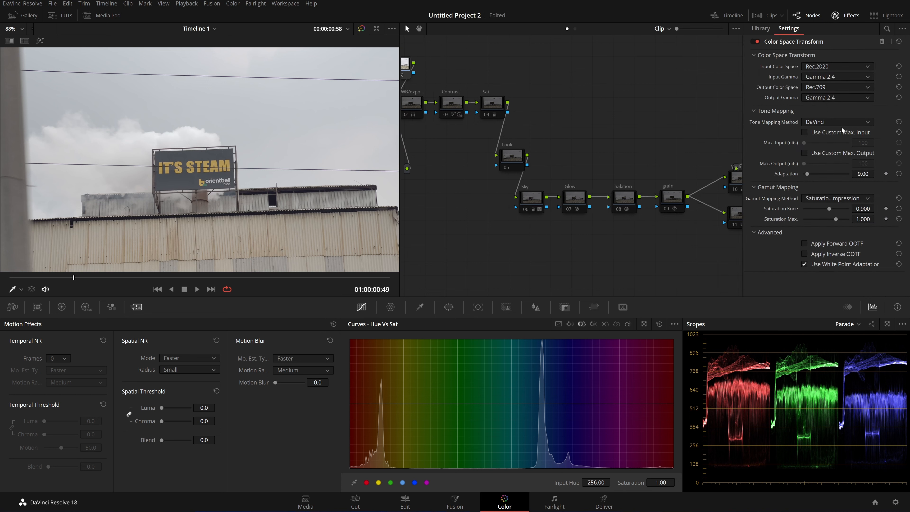
click(843, 19)
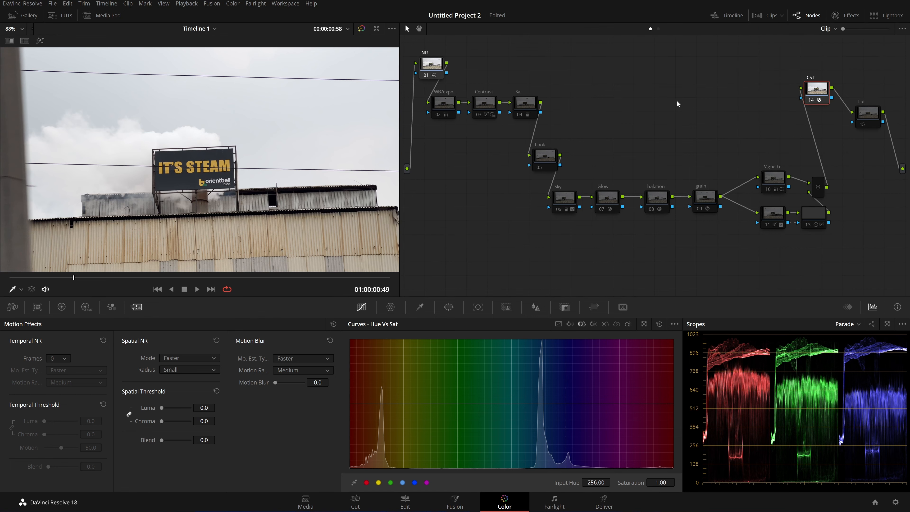
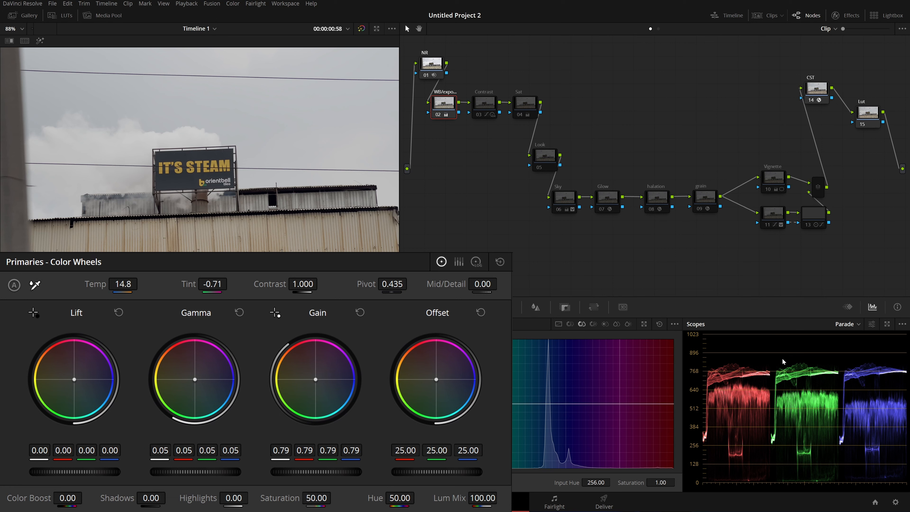
Step: Try raising the WB/exposure node's Gain to 0.86, undo that change and save the project
drag(303, 472, 332, 472)
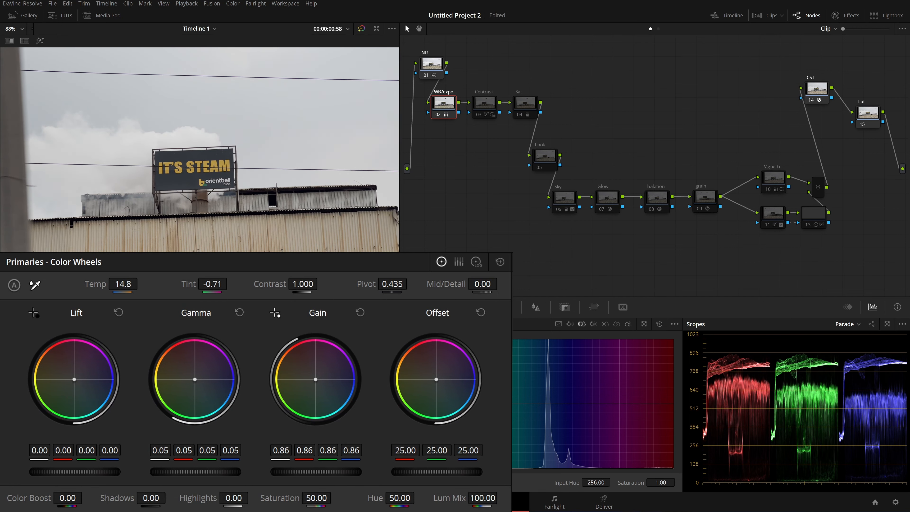
key(ctrl+z)
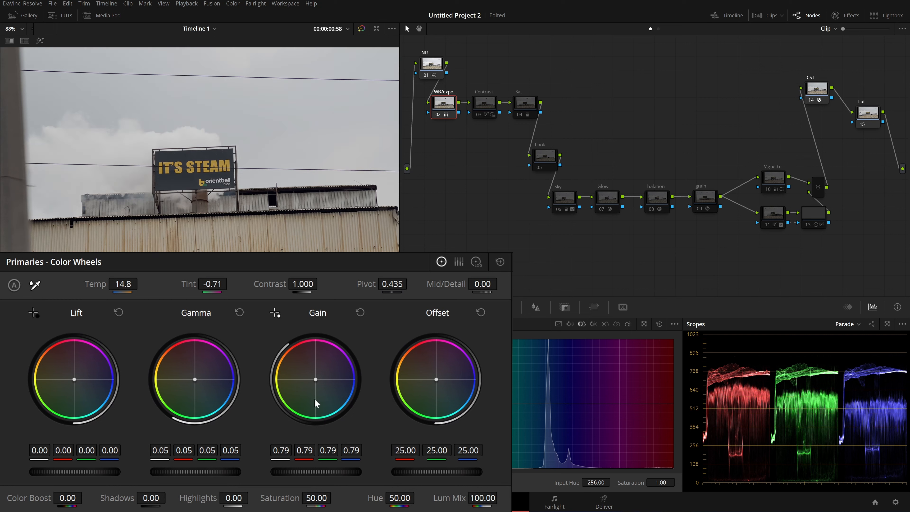
key(ctrl+s)
drag(78, 472, 67, 470)
Step: Review the Contrast node's HDR wheel contrast and primaries settings, and enable the node
click(495, 106)
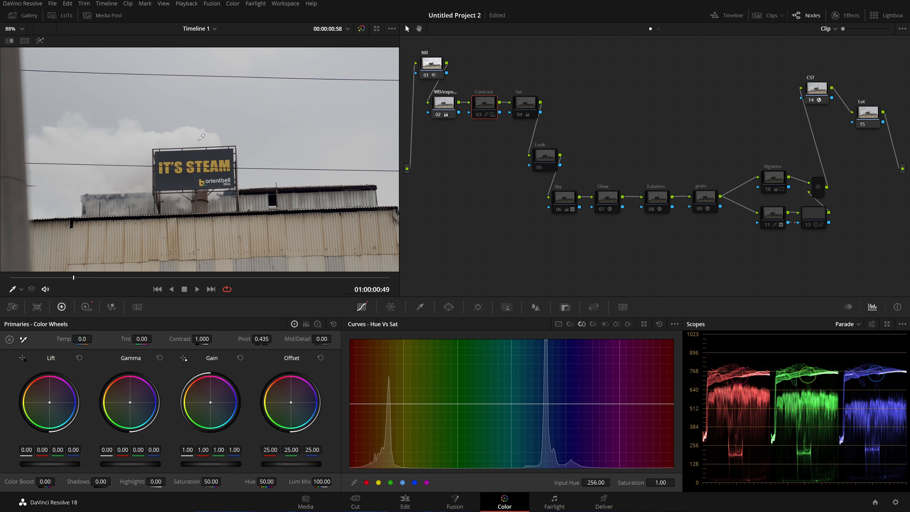
click(87, 307)
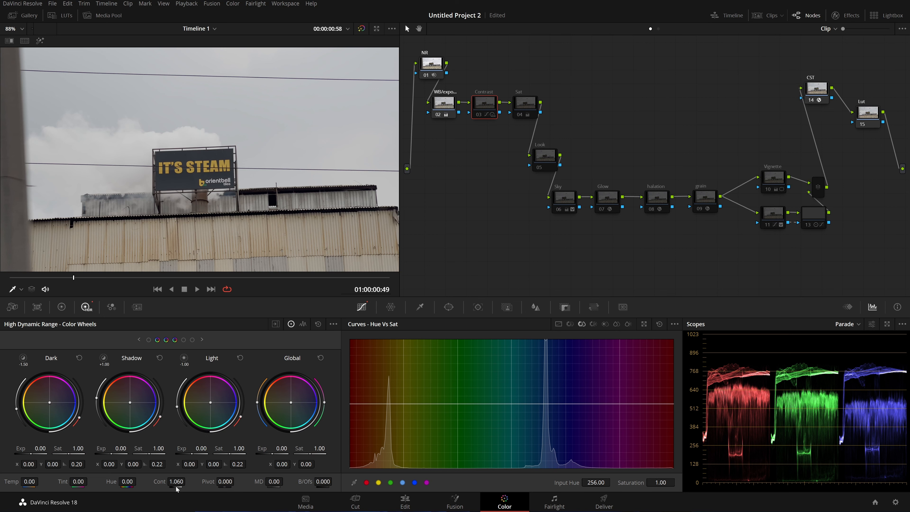
click(61, 307)
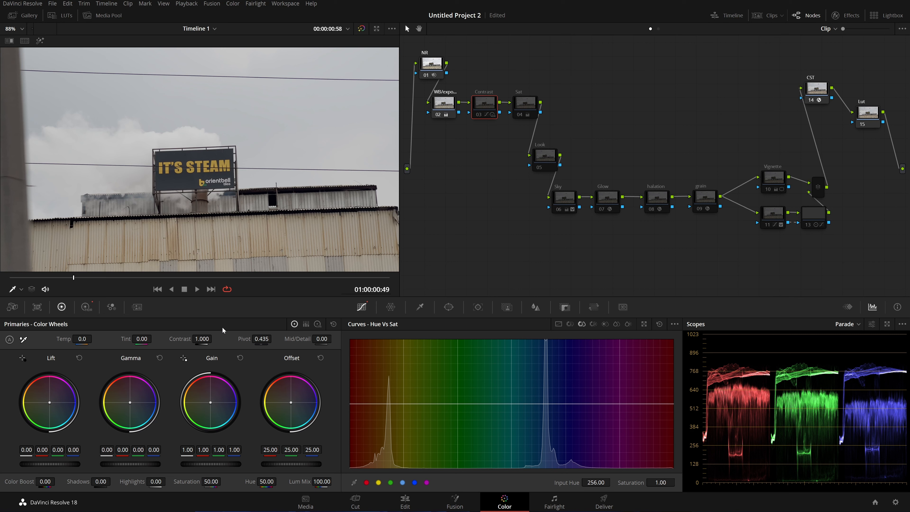
click(92, 310)
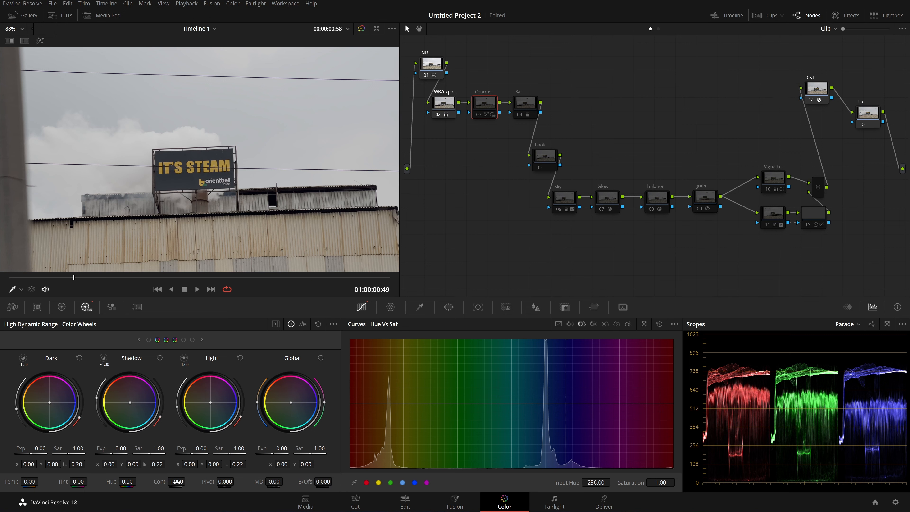
click(62, 308)
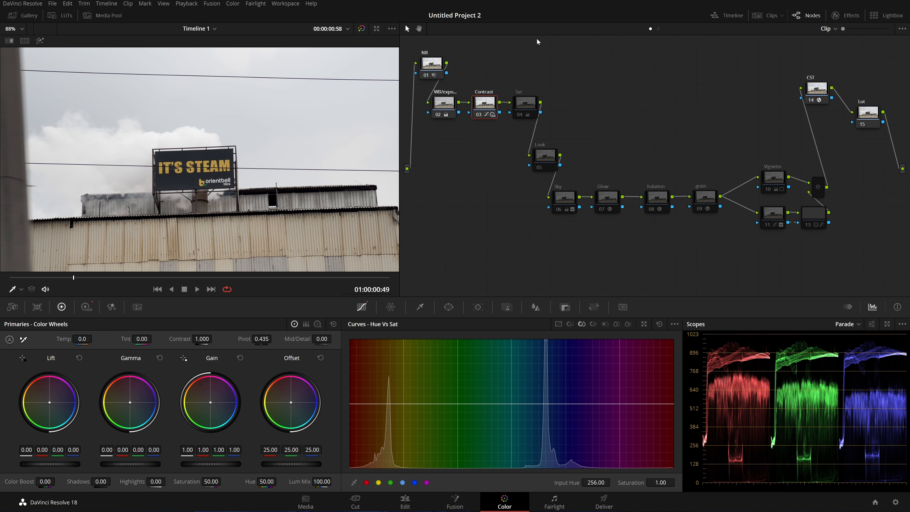
Step: Enable the Sat node and inspect the graded billboard clip at full screen
click(529, 108)
key(ctrl+d)
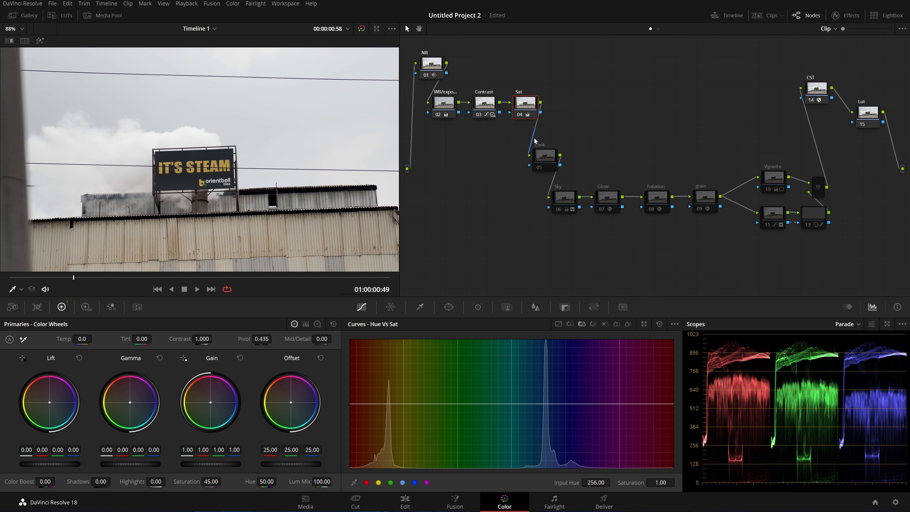
key(super)
key(super)
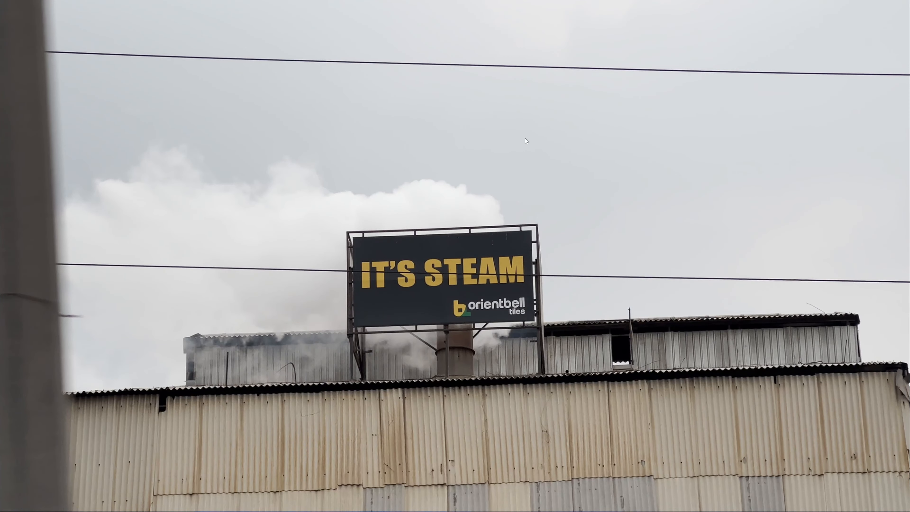
mouse_move(525, 141)
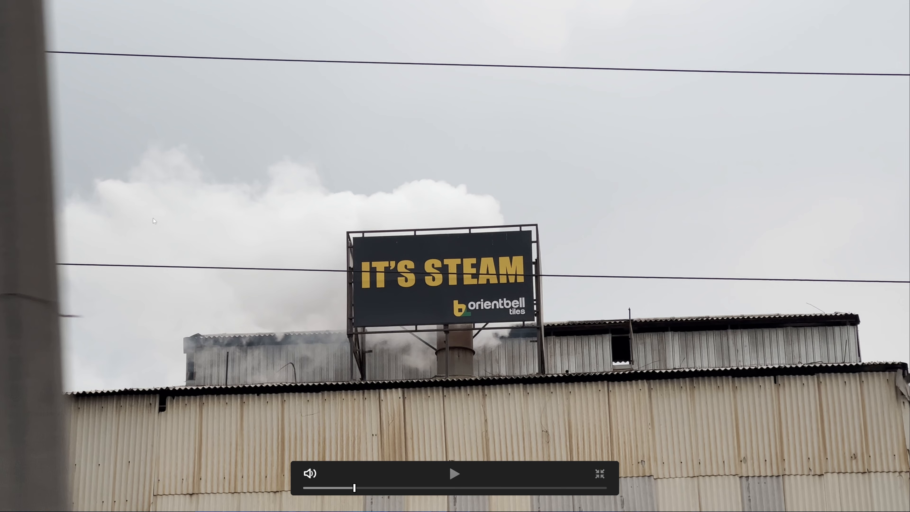
click(599, 473)
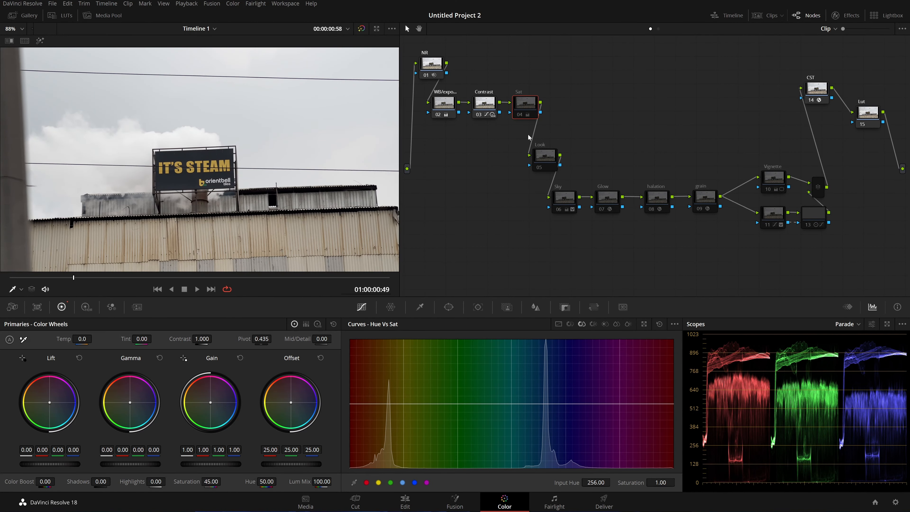
drag(502, 181, 860, 242)
drag(484, 155, 848, 258)
click(590, 259)
key(ctrl+shift+w)
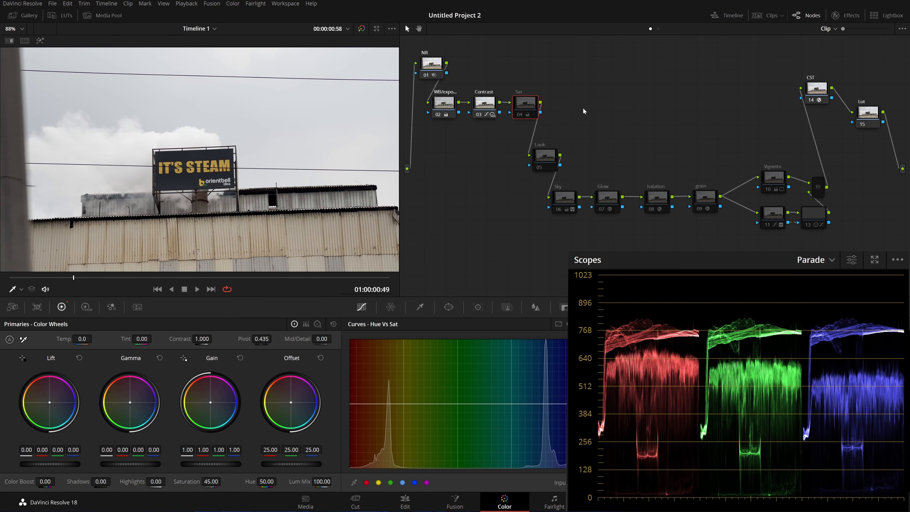
Step: Compare the clip with the Sat node on and off, leave the node enabled and save the project
key(ctrl+d)
key(ctrl+d)
key(ctrl+d)
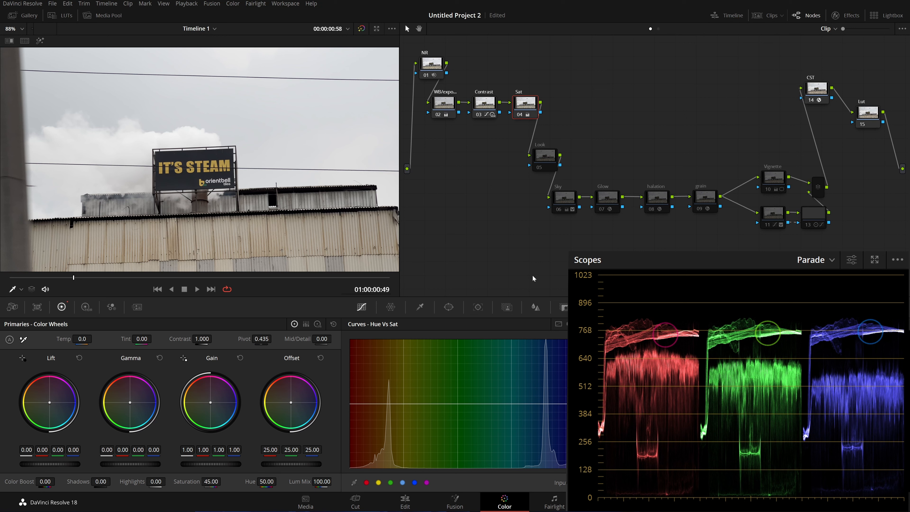
key(ctrl+s)
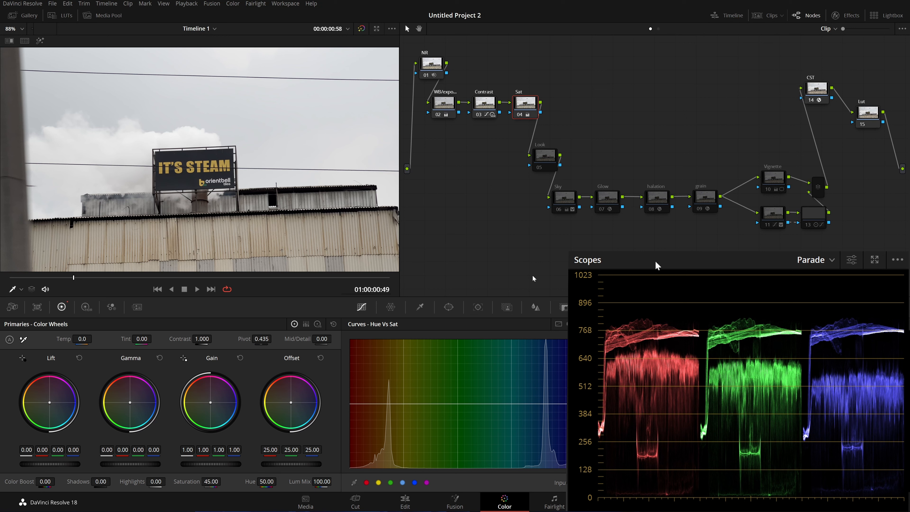
Step: Move the Look node slightly to the left in the node tree
click(548, 158)
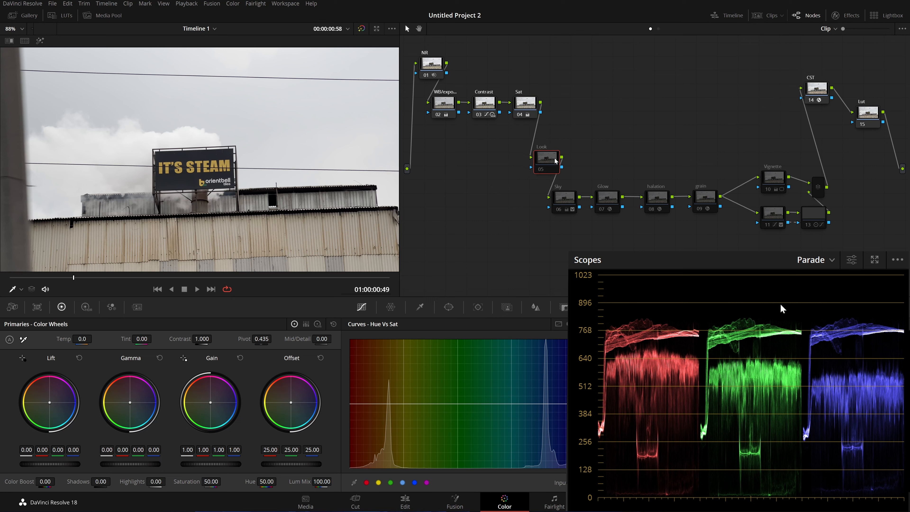
drag(555, 161, 542, 159)
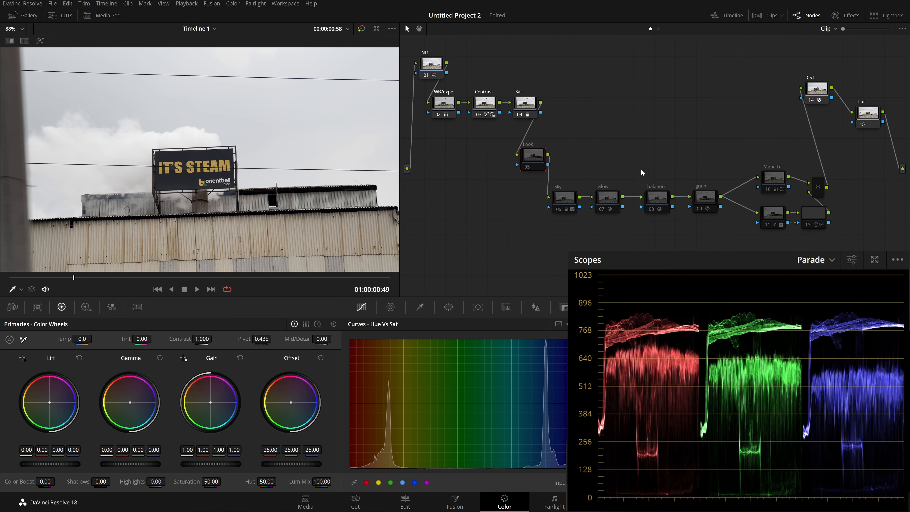
Step: Enable the Vignette node, switching it off and on to compare its effect on the clip
click(783, 176)
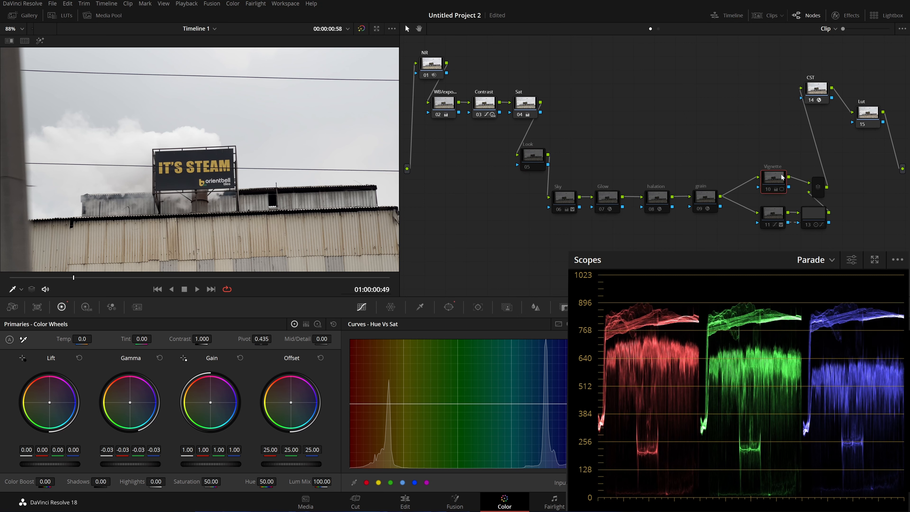
key(ctrl+d)
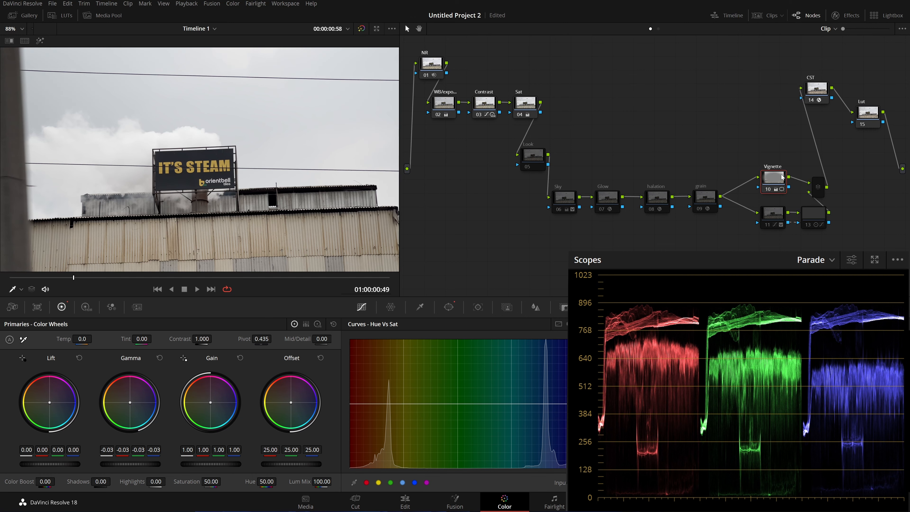
key(ctrl+d)
key(ctrl+d)
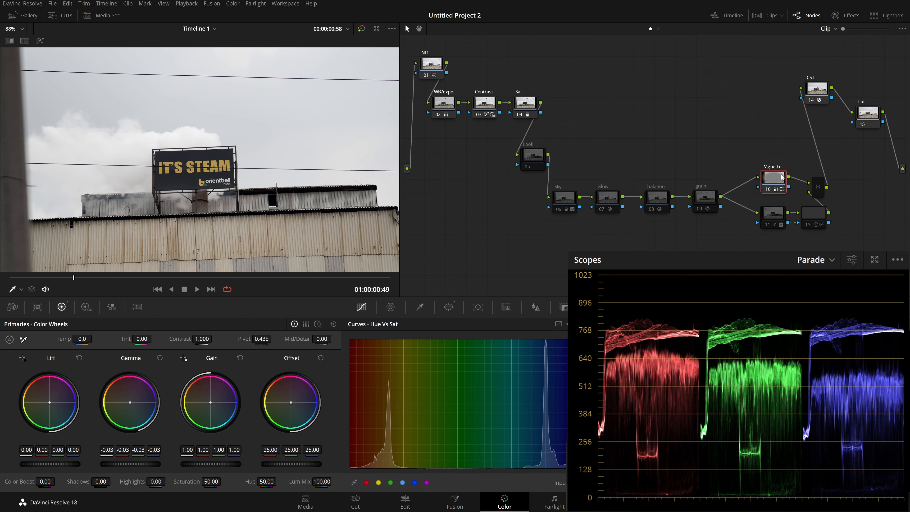
Step: Compare the billboard clip at full screen with the Vignette node on and off
key(ctrl+f)
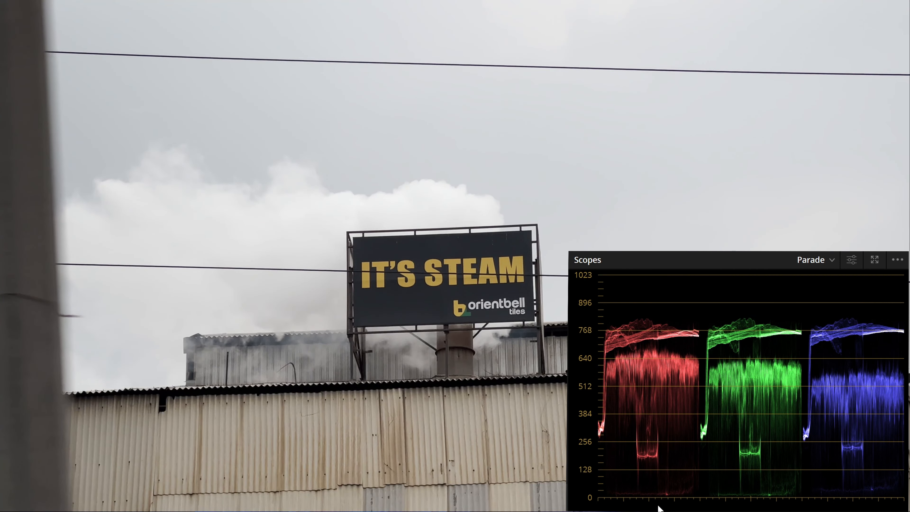
key(ctrl+d)
key(ctrl+d)
key(ctrl+d)
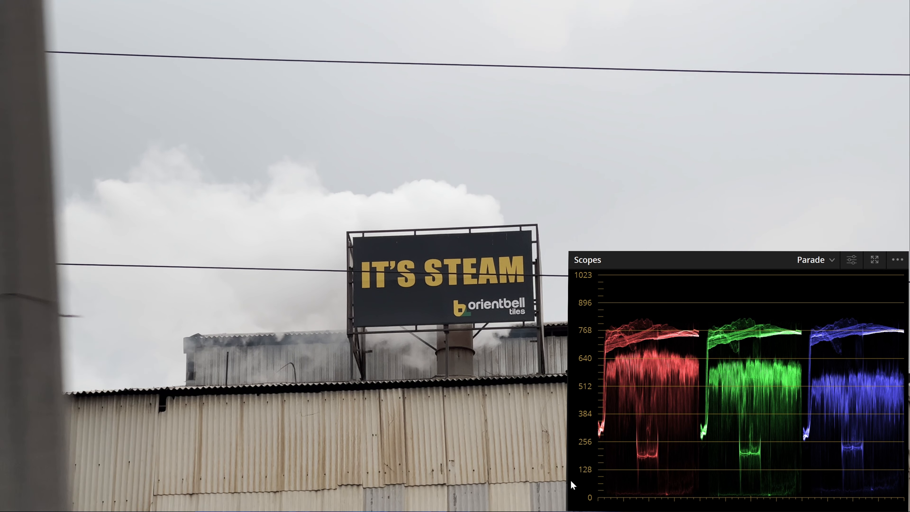
Step: Toggle the Vignette node at full screen, return to the grading layout and inspect the node's circular window in full
key(ctrl+d)
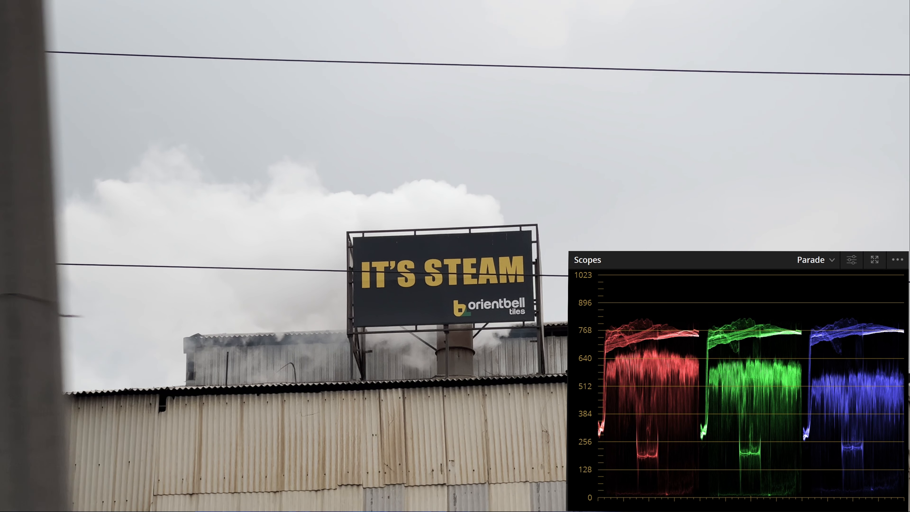
key(shift+f)
click(449, 306)
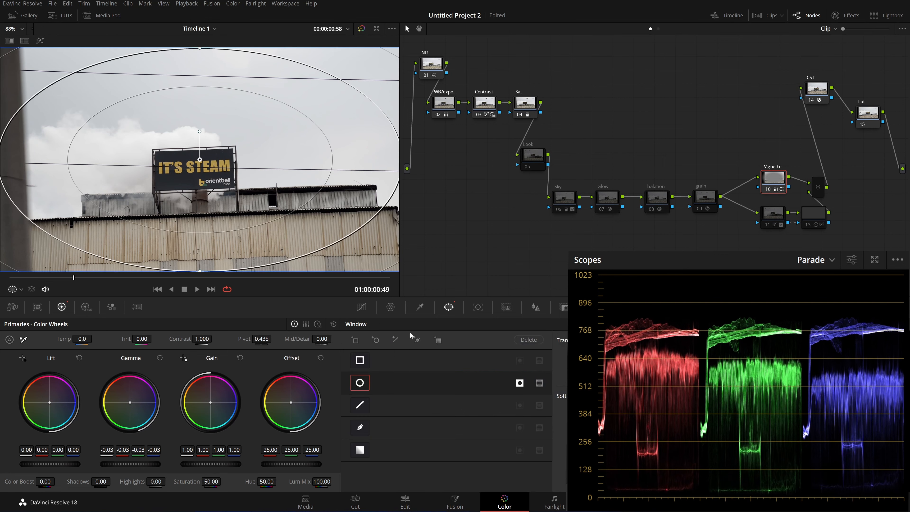
scroll(315, 168, down, 2)
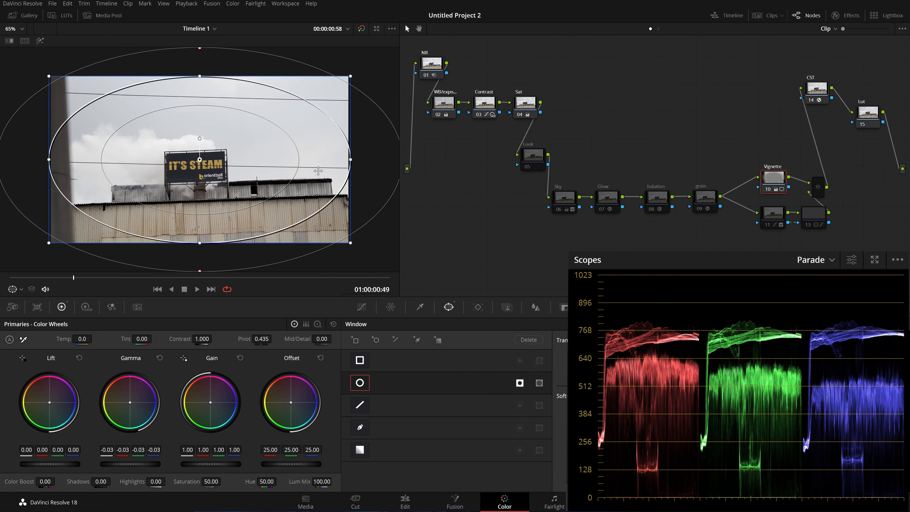
scroll(315, 169, up, 1)
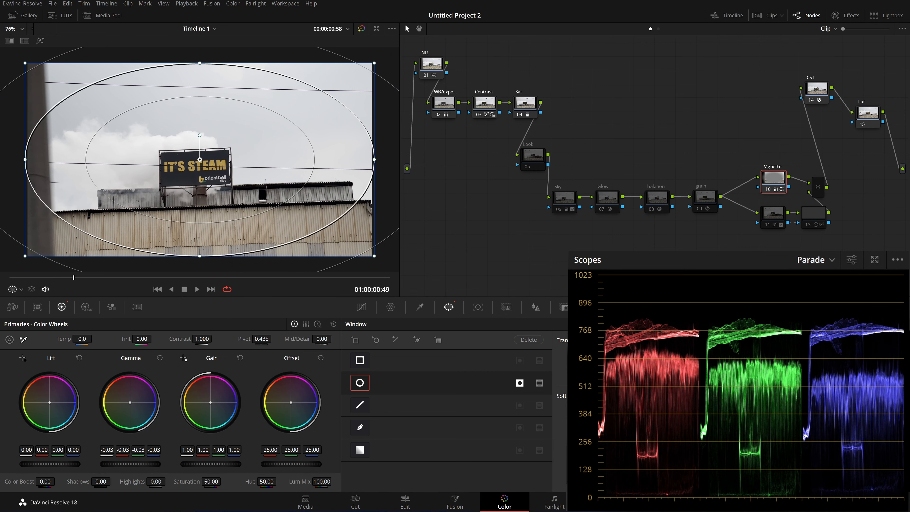
Step: Try a hard edge on the Vignette node's circular window, check it at full screen and restore Soft 1 to 11.60
drag(599, 409, 587, 409)
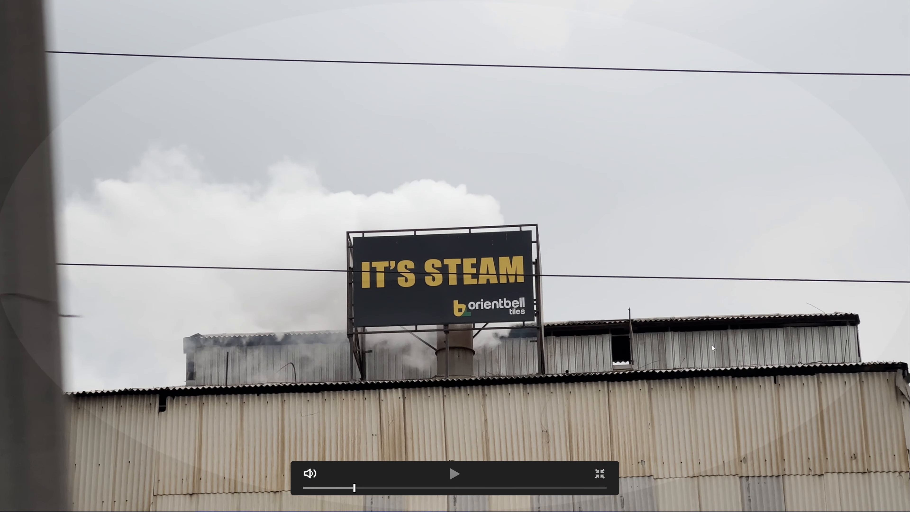
click(601, 473)
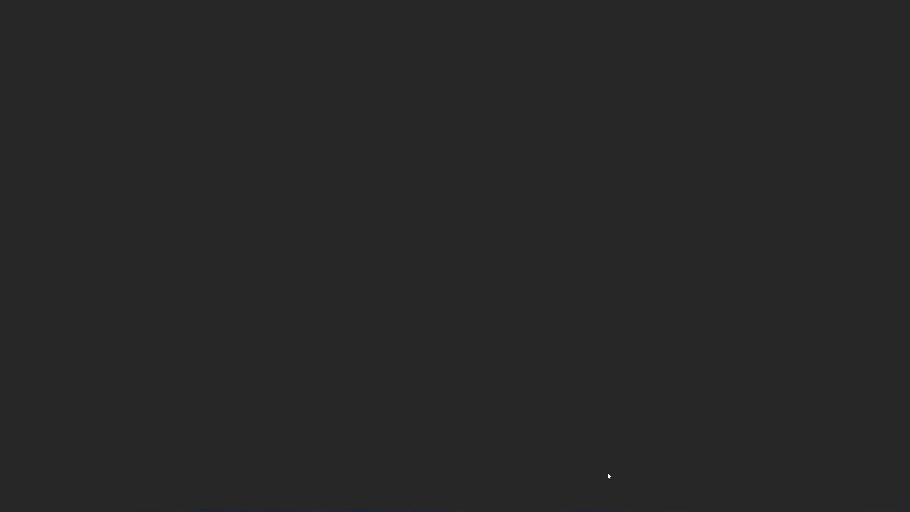
text(12)
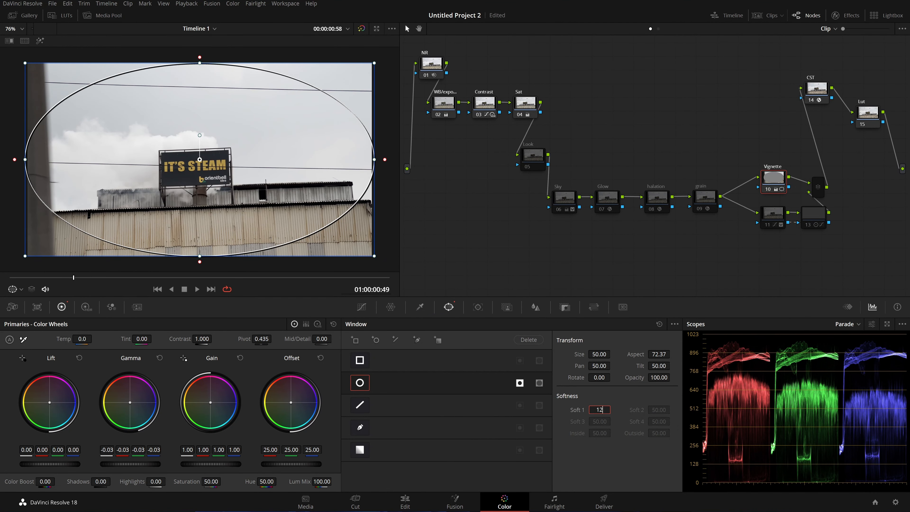
key(Return)
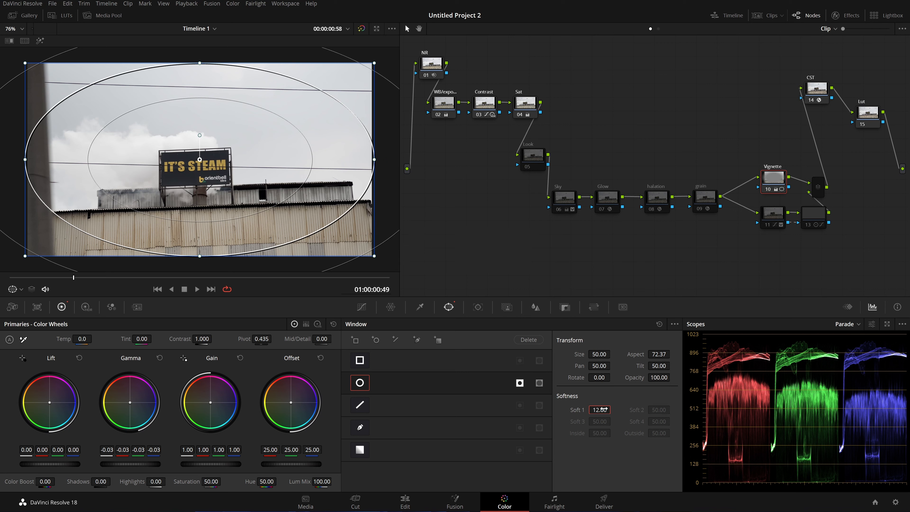
click(604, 409)
text(11.6)
key(Return)
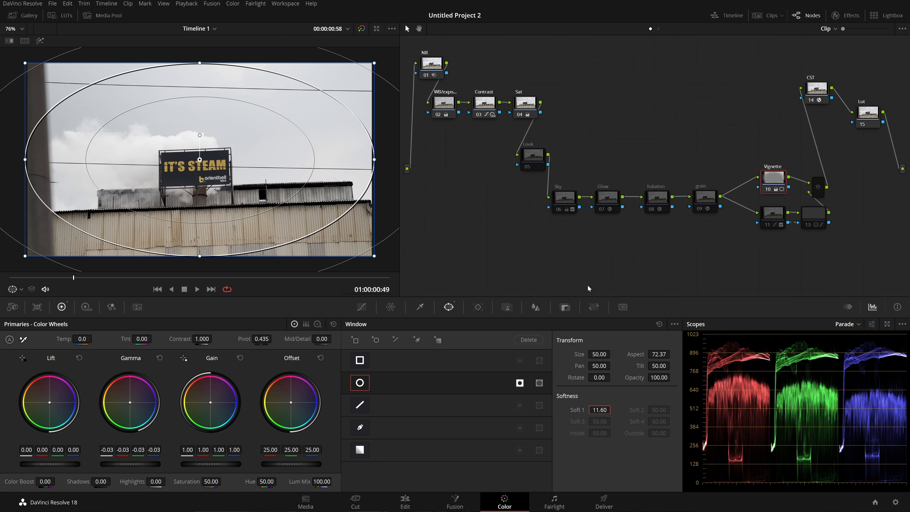
Step: Move nodes 11 and 13 slightly to the left in the node tree and select node 11
click(605, 255)
mouse_move(837, 237)
mouse_down()
mouse_move(760, 206)
mouse_move(765, 225)
mouse_move(754, 229)
mouse_up()
click(795, 262)
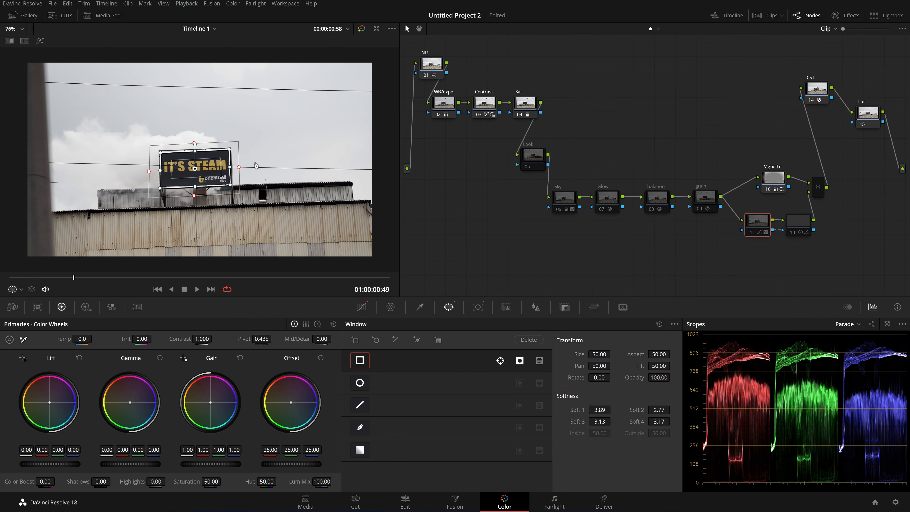
Step: Examine the billboard up close and at full screen around the 01:00:00:58 frame
scroll(256, 165, up, 3)
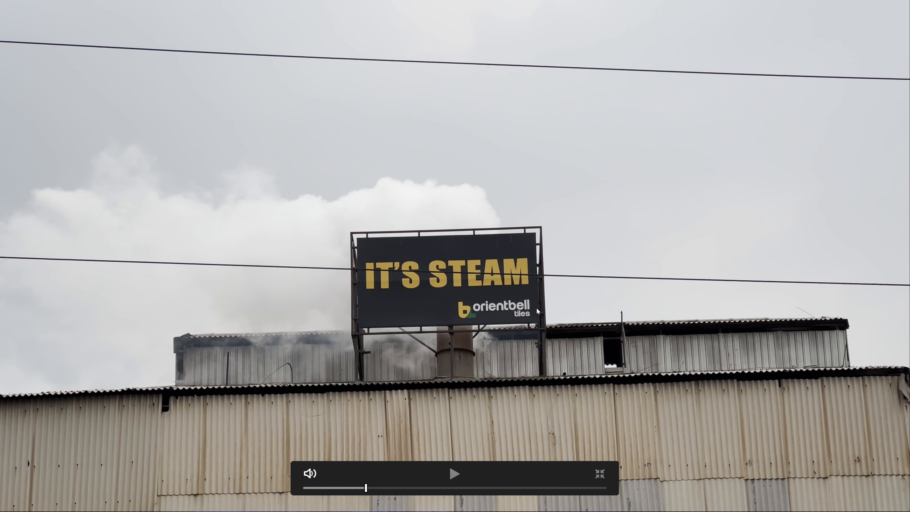
click(364, 488)
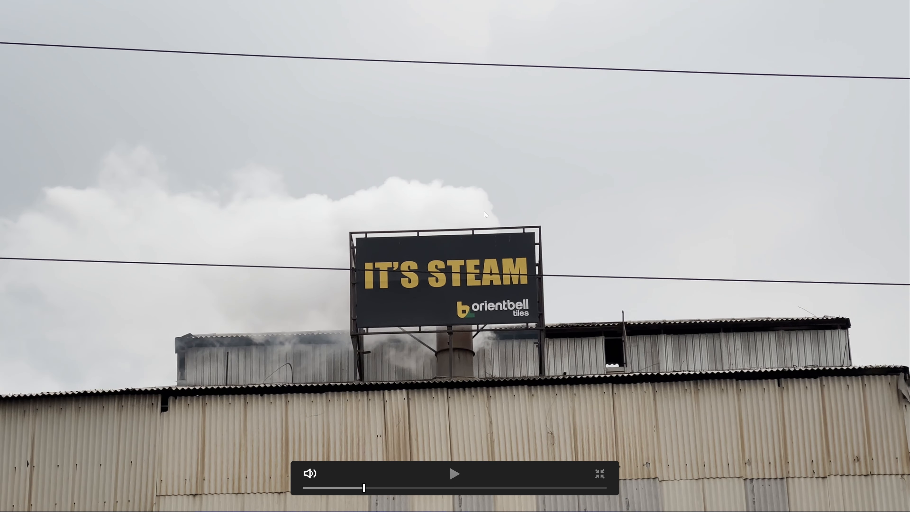
click(596, 473)
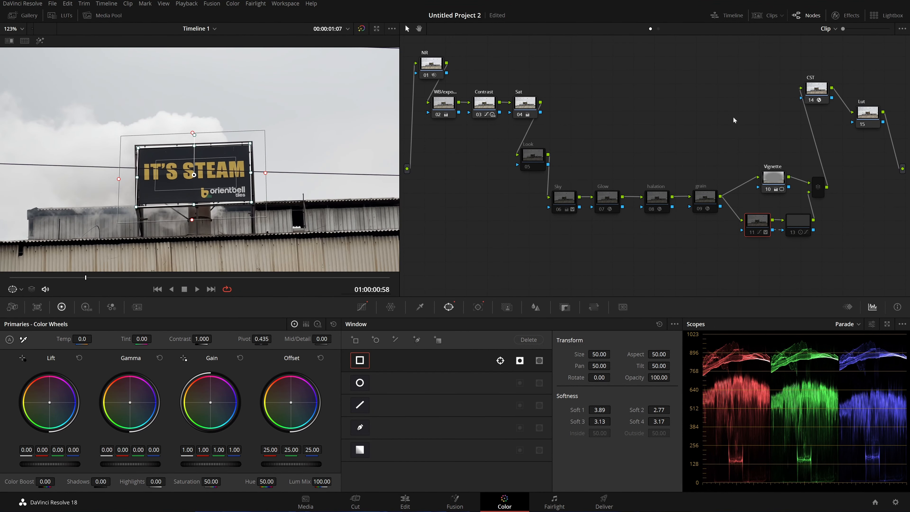
Step: Enable the halation node and open its Halation effect settings with the Secondary Glow parameters expanded
drag(731, 138, 480, 230)
click(573, 241)
click(656, 198)
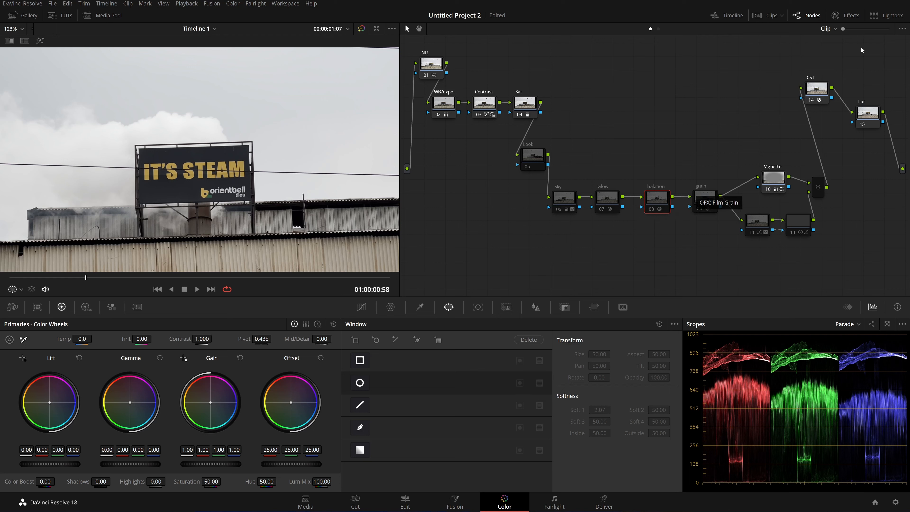
click(839, 15)
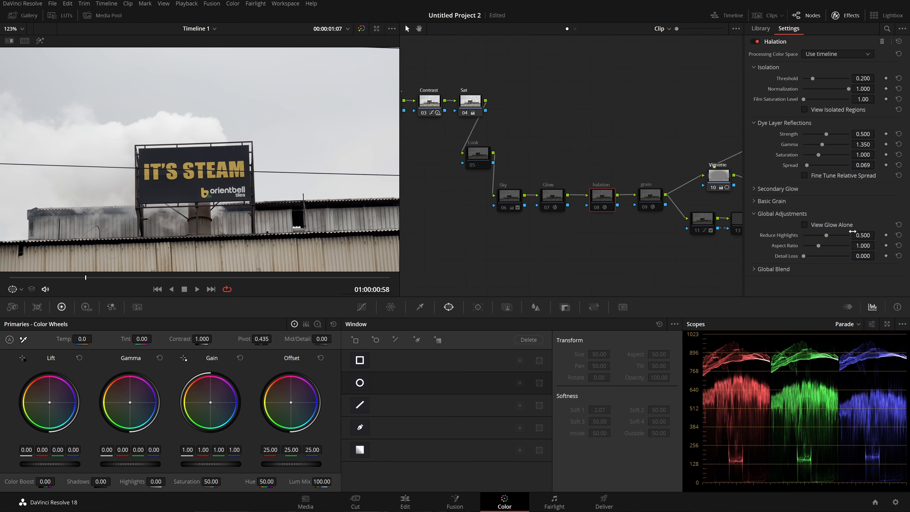
click(781, 188)
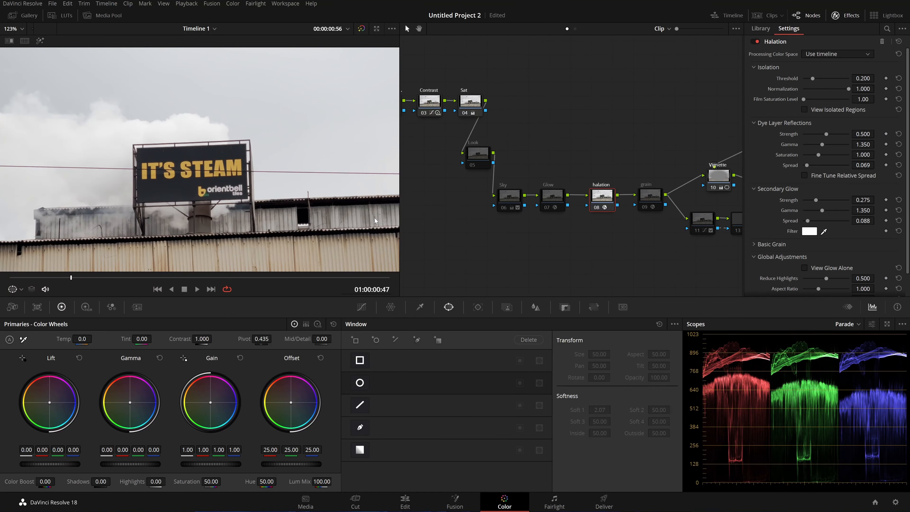
Step: Compare the billboard's lettering and frame up close with the halation node off and on, and save the project
scroll(233, 190, up, 5)
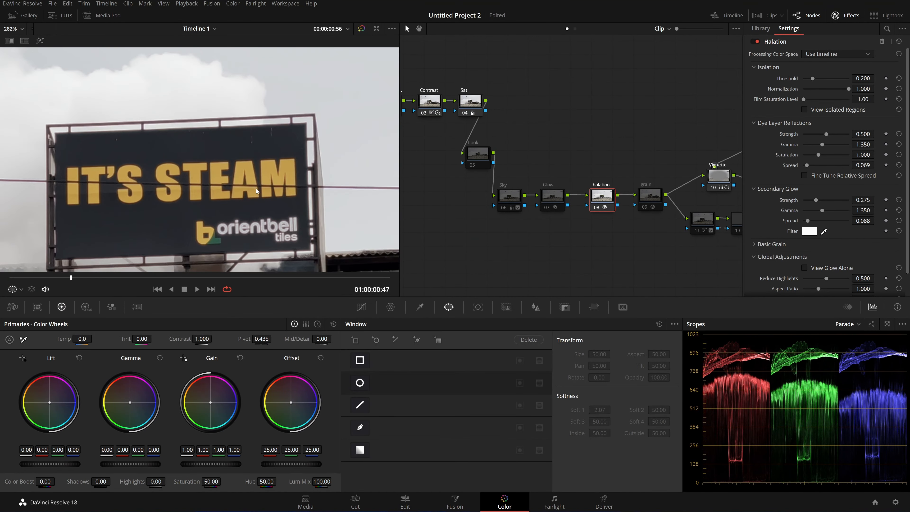
scroll(255, 188, up, 5)
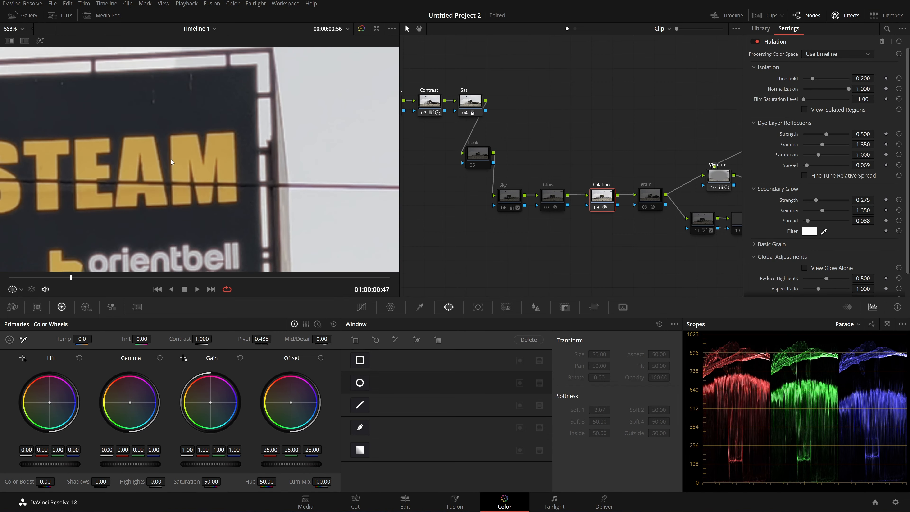
drag(230, 147, 173, 172)
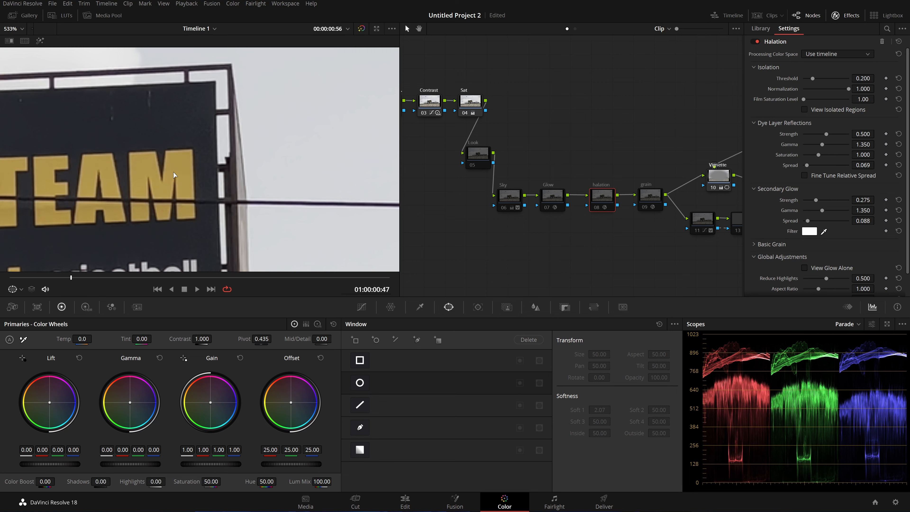
key(ctrl+s)
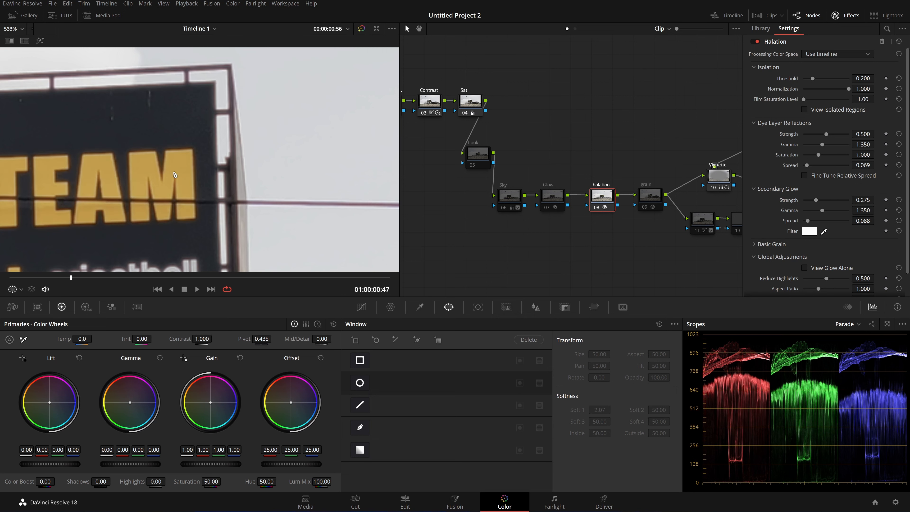
key(shift+z)
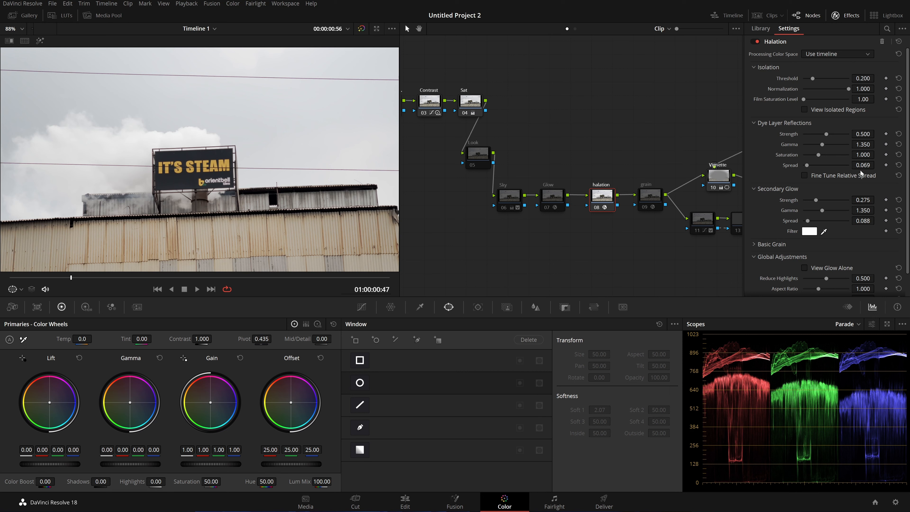
Step: Turn on View Glow Alone and examine the isolated halation around the billboard's lettering and frame
click(834, 265)
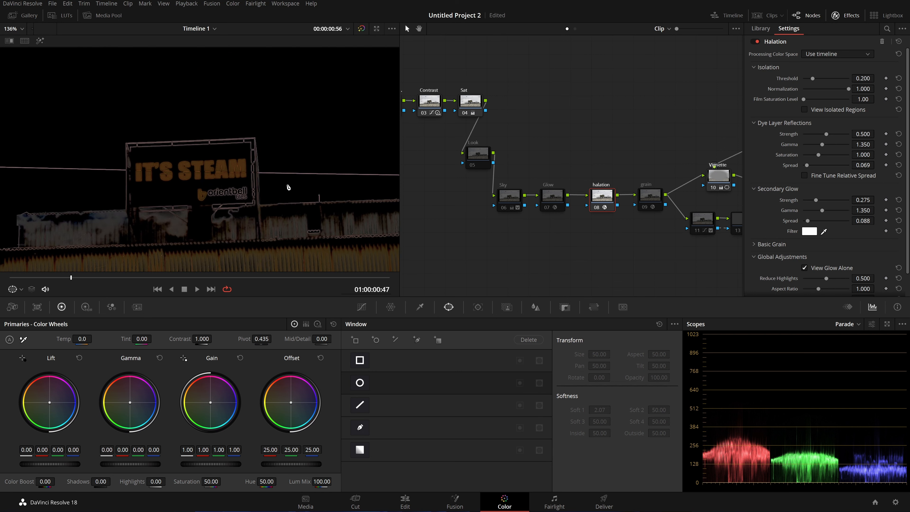
scroll(264, 208, up, 3)
scroll(263, 208, up, 3)
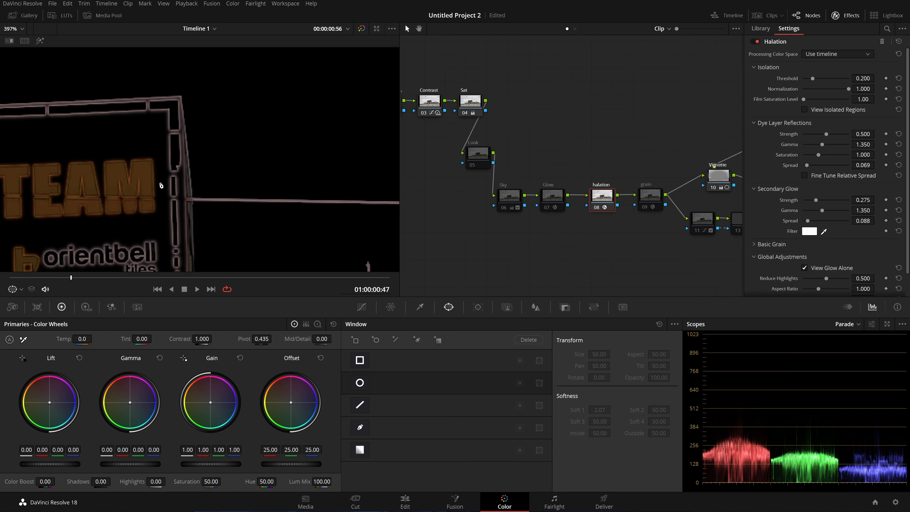
scroll(107, 181, up, 1)
drag(107, 181, 179, 172)
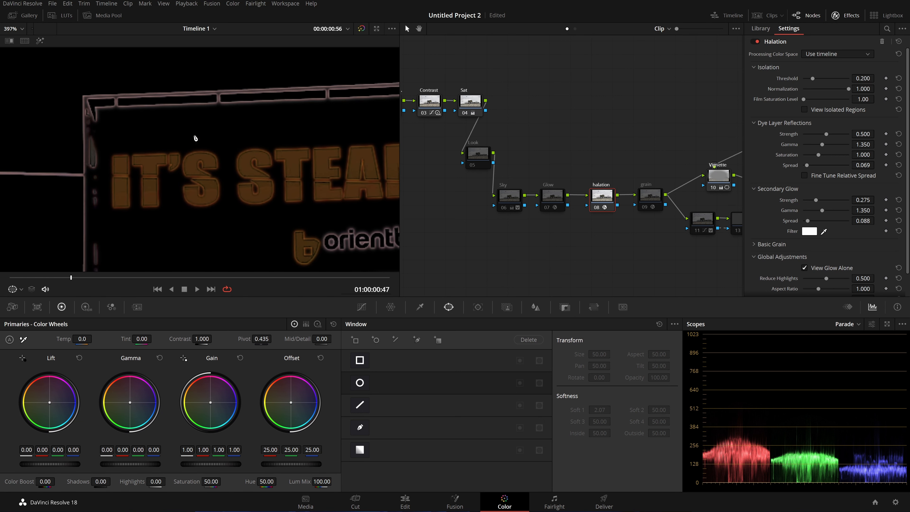
drag(196, 139, 323, 147)
drag(253, 203, 126, 197)
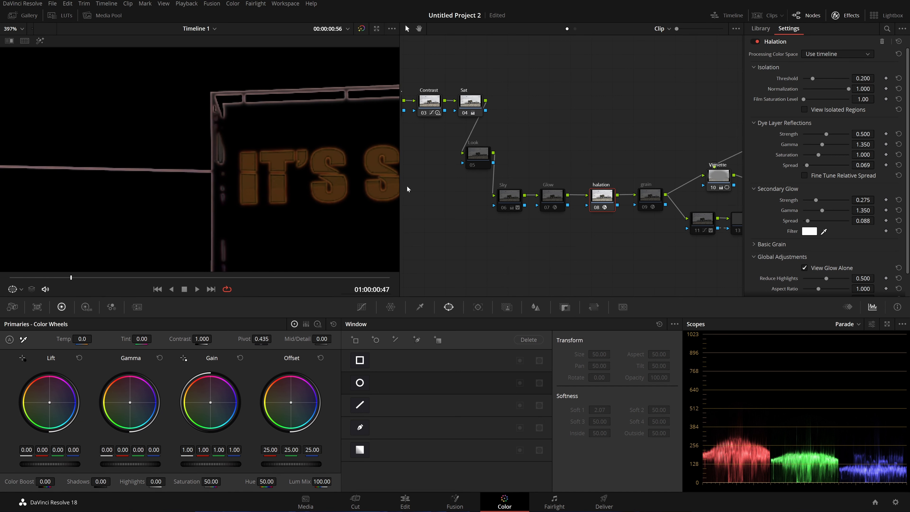
Step: Examine the isolated glow along the billboard's right edge, the wire and the corrugated roofline
scroll(311, 189, down, 2)
scroll(311, 188, down, 2)
scroll(328, 228, down, 2)
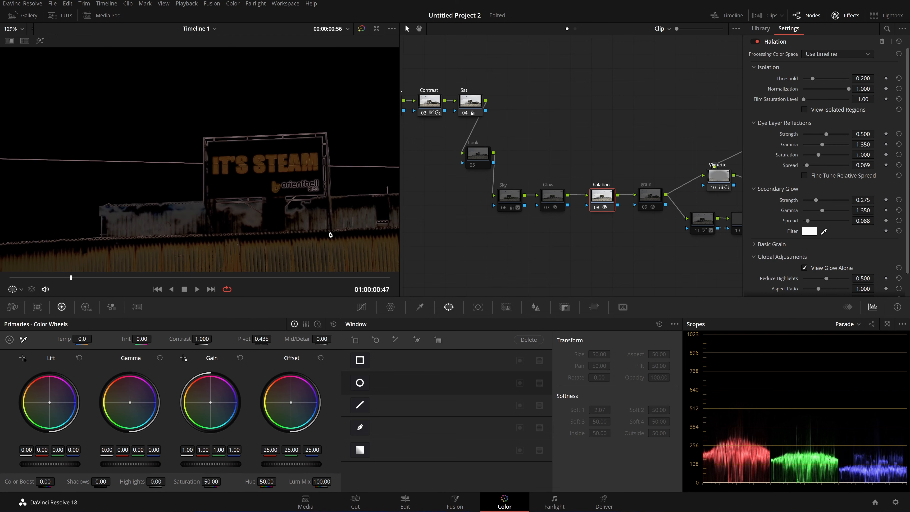
drag(329, 231, 243, 138)
scroll(243, 138, up, 5)
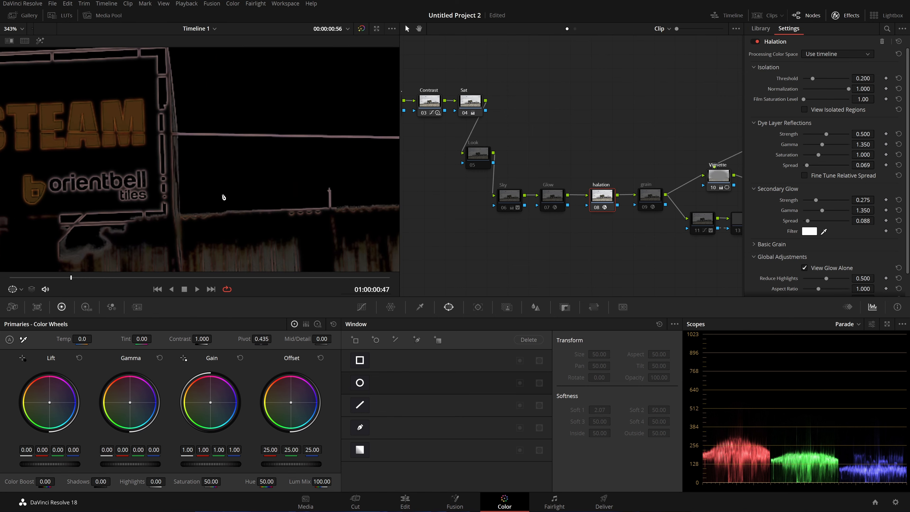
scroll(223, 197, up, 1)
scroll(223, 197, up, 2)
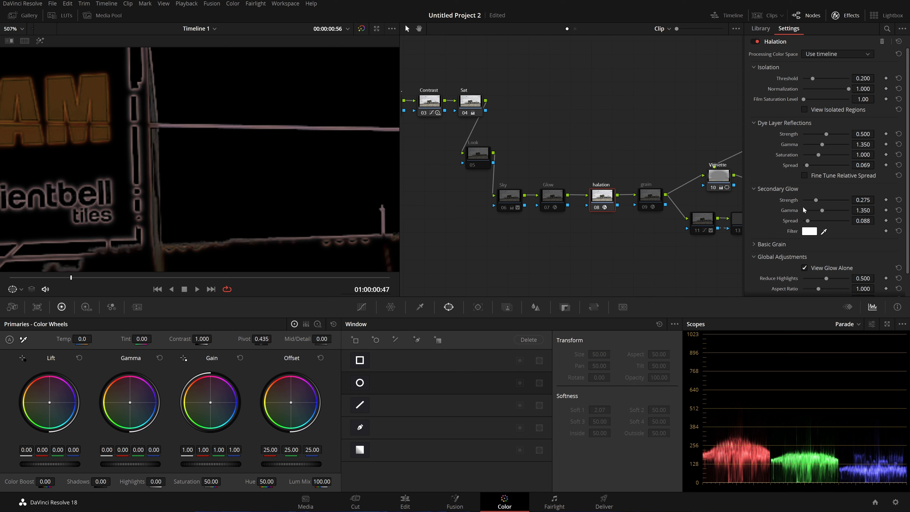
Step: Turn off View Glow Alone and try Secondary Glow Spread values of 0.105 and 0.88 on the full image
mouse_move(865, 221)
mouse_down()
mouse_move(887, 221)
mouse_move(854, 220)
mouse_move(888, 221)
mouse_move(870, 220)
mouse_up()
click(842, 268)
double_click(869, 221)
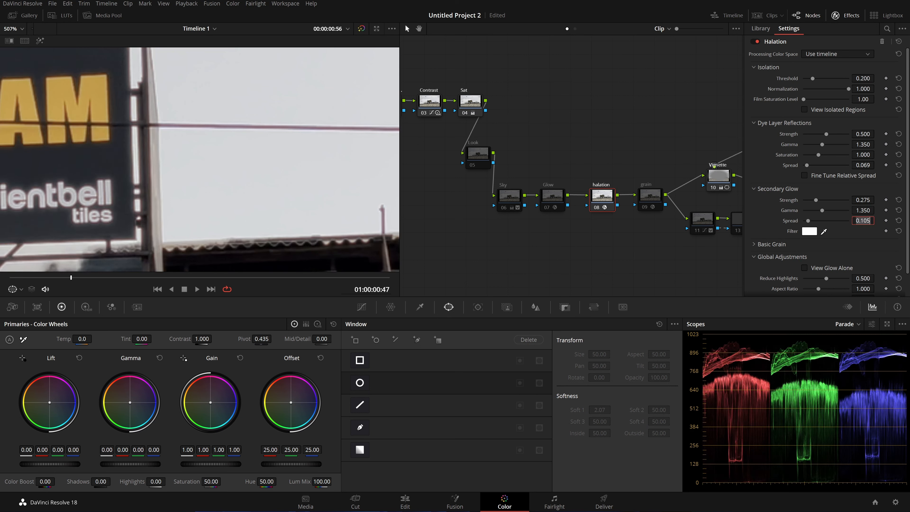
text(0.88)
key(Return)
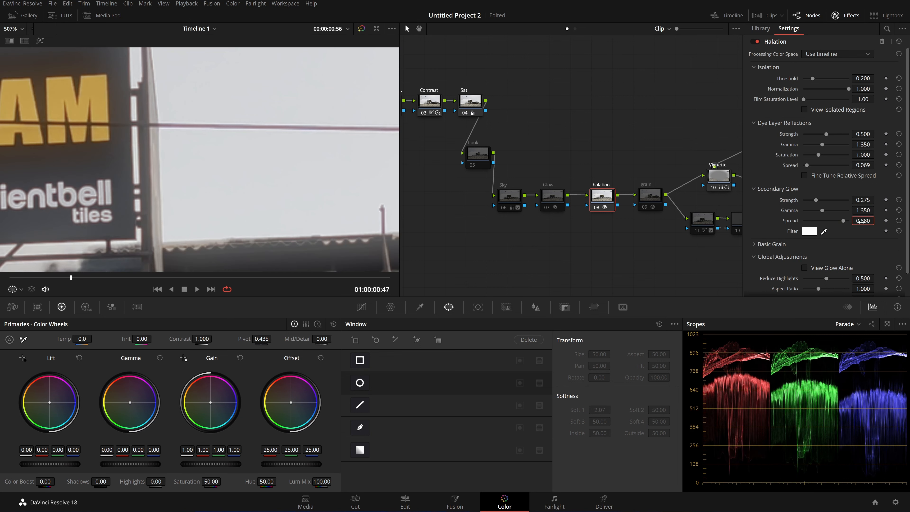
Step: Save the project and set the Secondary Glow Spread to 0.088, closing the effect settings
key(ctrl+s)
double_click(861, 221)
text(0.088)
key(Return)
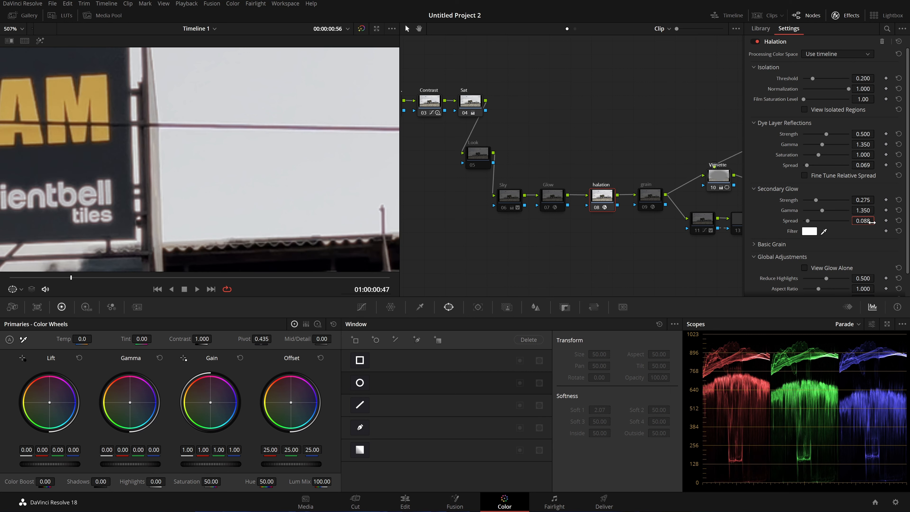
scroll(770, 219, down, 1)
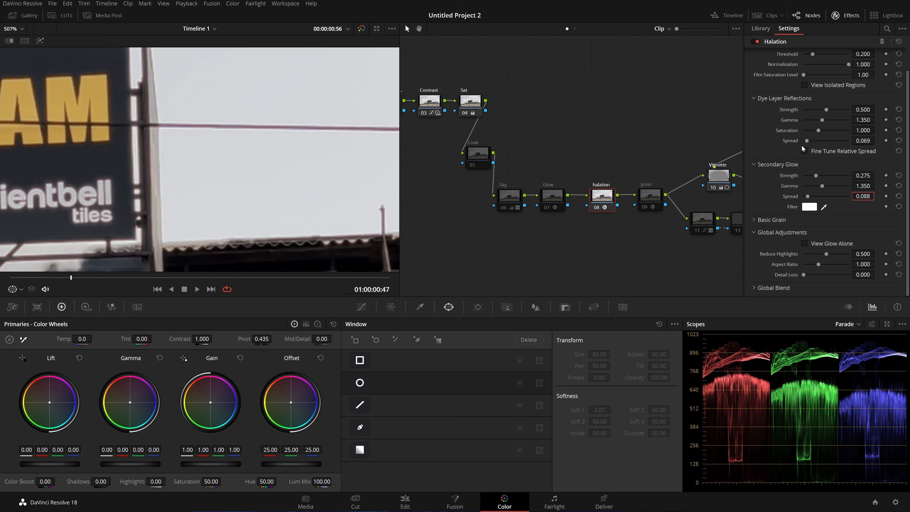
click(836, 15)
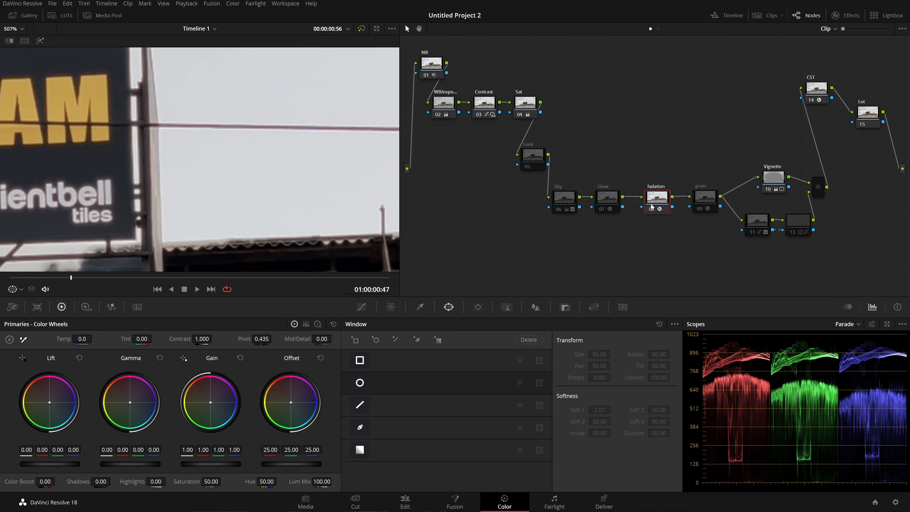
Step: Enable the grain node and view the billboard clip with film grain at full screen
click(708, 196)
key(ctrl+d)
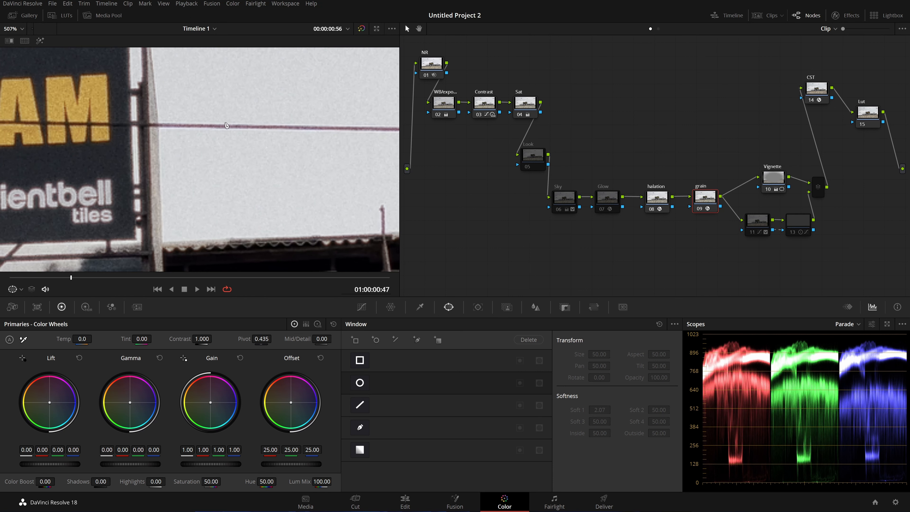
drag(779, 158, 648, 203)
key(ctrl+f)
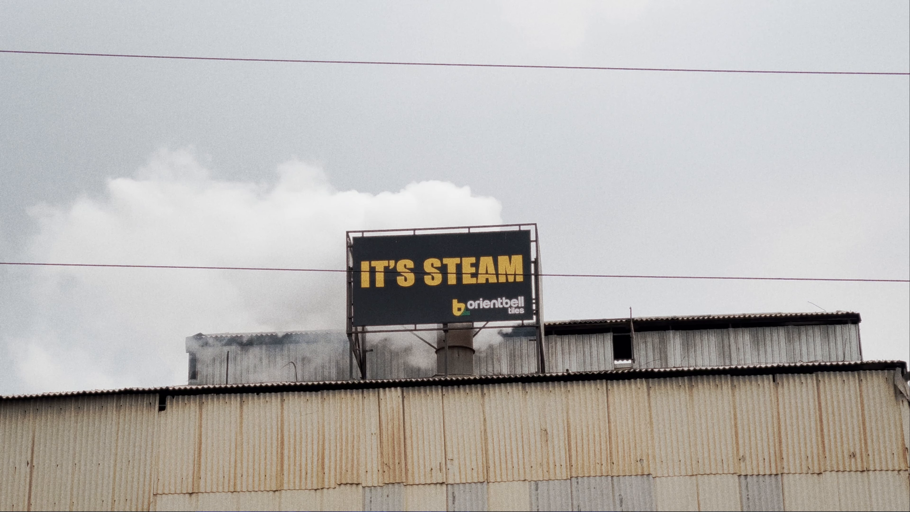
Step: Leave the full-screen view, frame the billboard's right edge up close and show the grain node's Film Grain settings
mouse_move(627, 423)
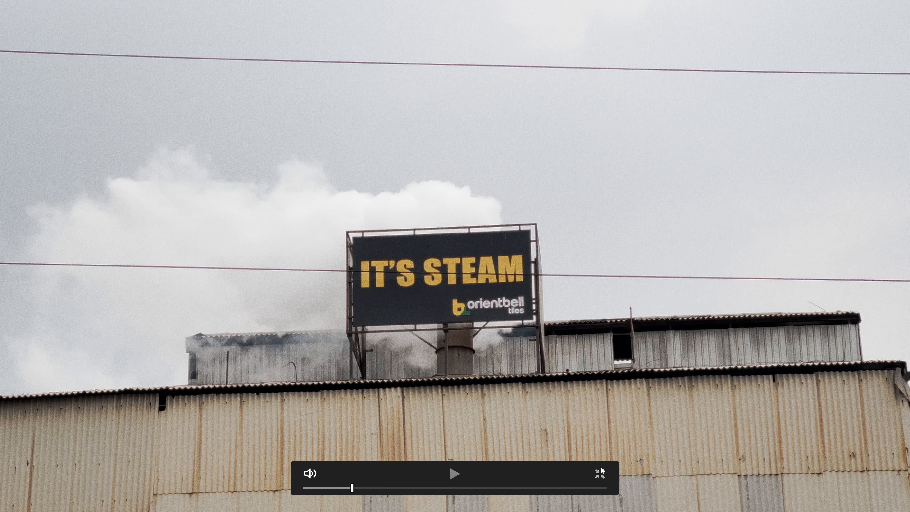
click(600, 473)
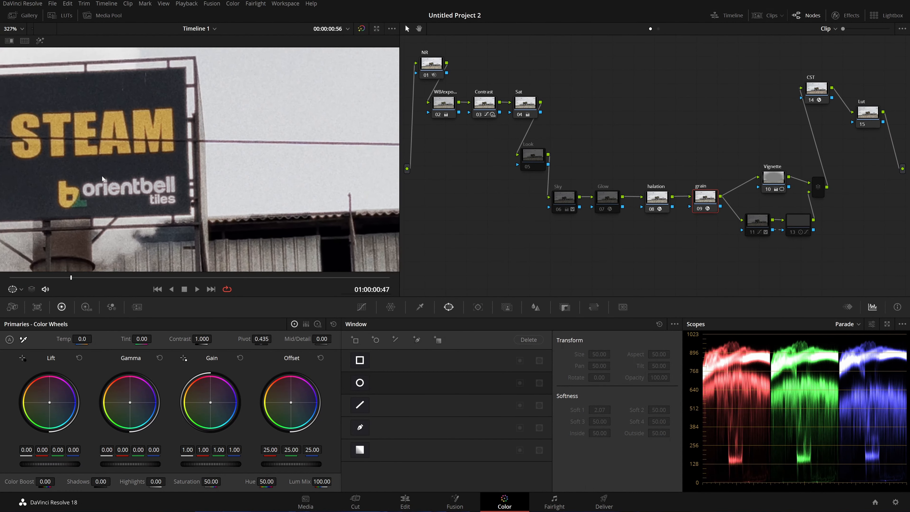
scroll(215, 200, up, 5)
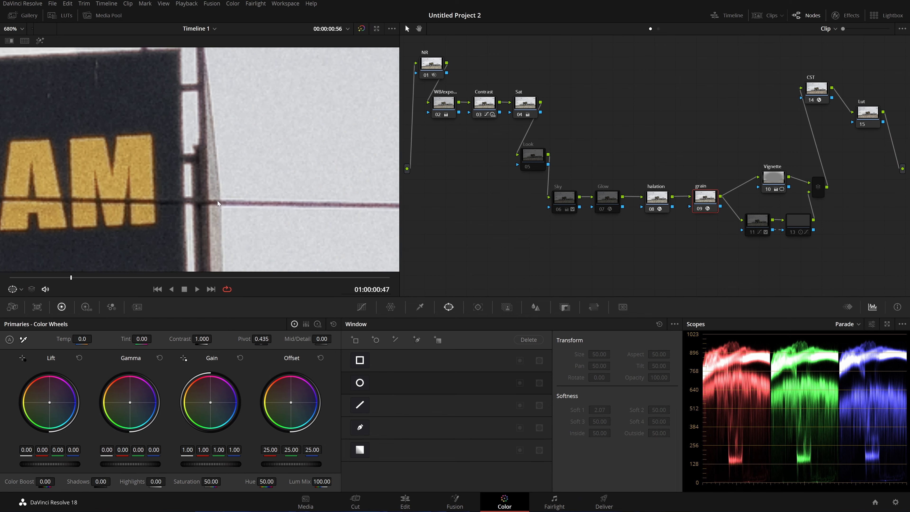
scroll(217, 201, down, 3)
drag(203, 221, 228, 137)
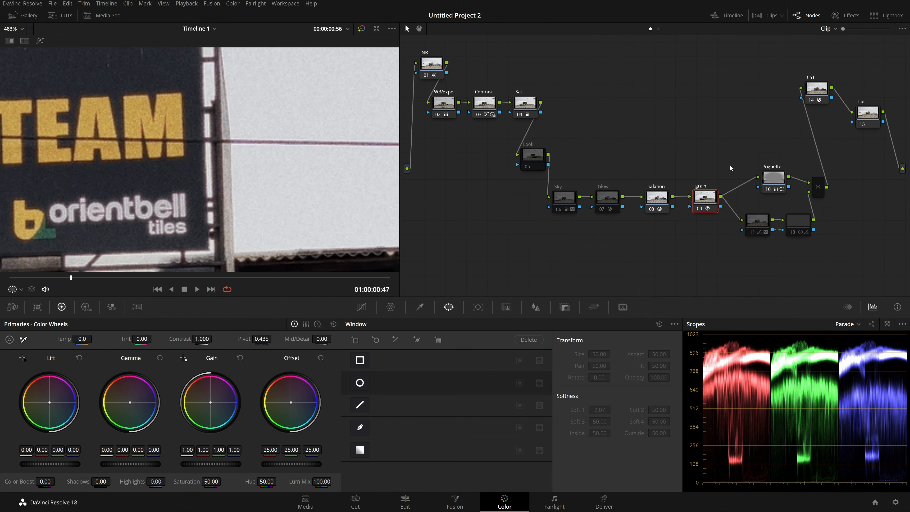
click(851, 16)
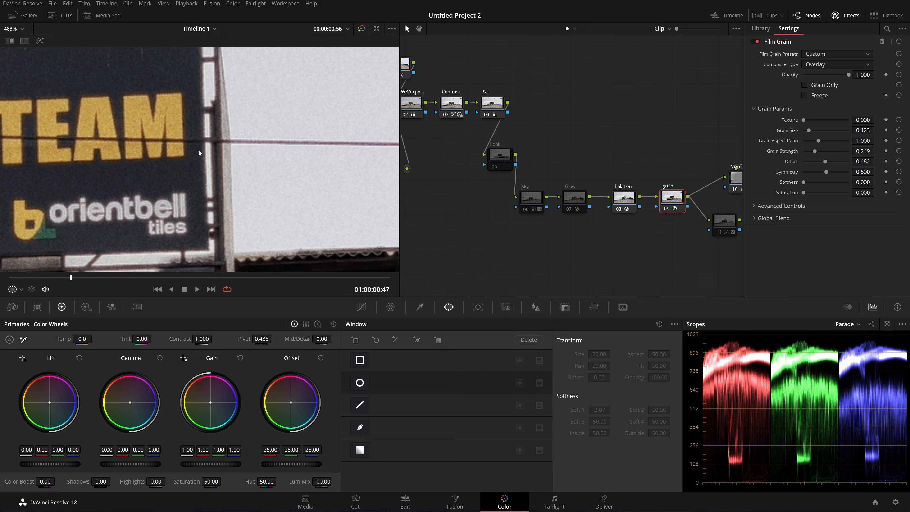
Step: Examine the film grain texture around the billboard's right edge, the orientbell logo and the corrugated roofline at several magnifications
drag(199, 150, 240, 108)
scroll(240, 118, up, 3)
drag(244, 154, 204, 133)
scroll(211, 143, down, 2)
drag(267, 200, 263, 141)
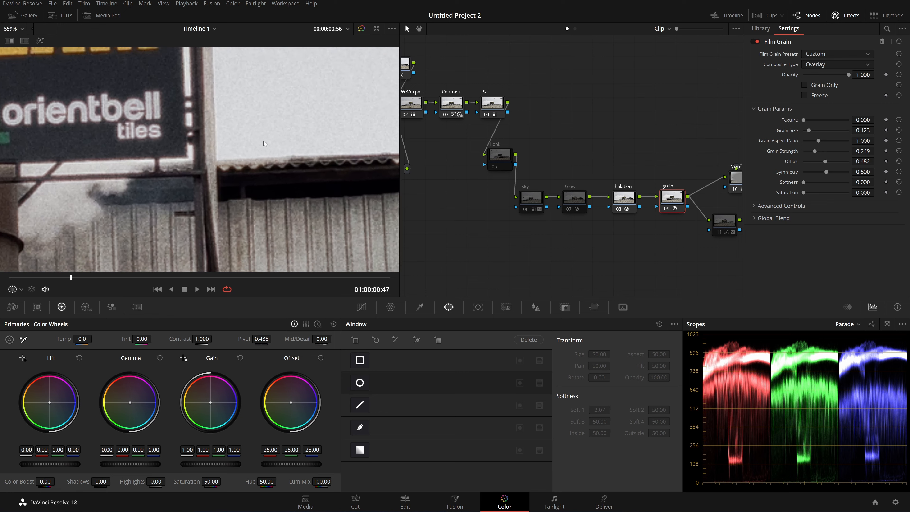
scroll(263, 168, down, 5)
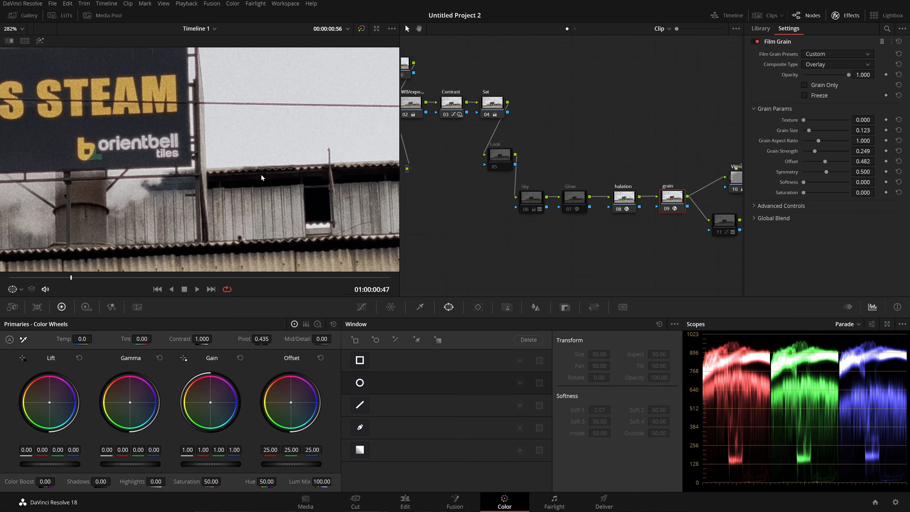
scroll(261, 174, up, 4)
drag(245, 224, 238, 136)
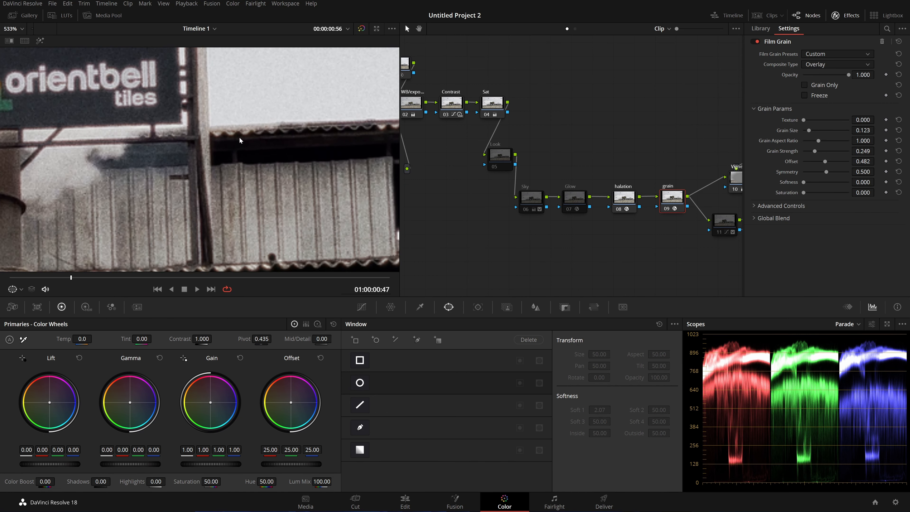
Step: Compare the roofline close-up with the grain node off and on, leaving it enabled, and save the project
key(ctrl+d)
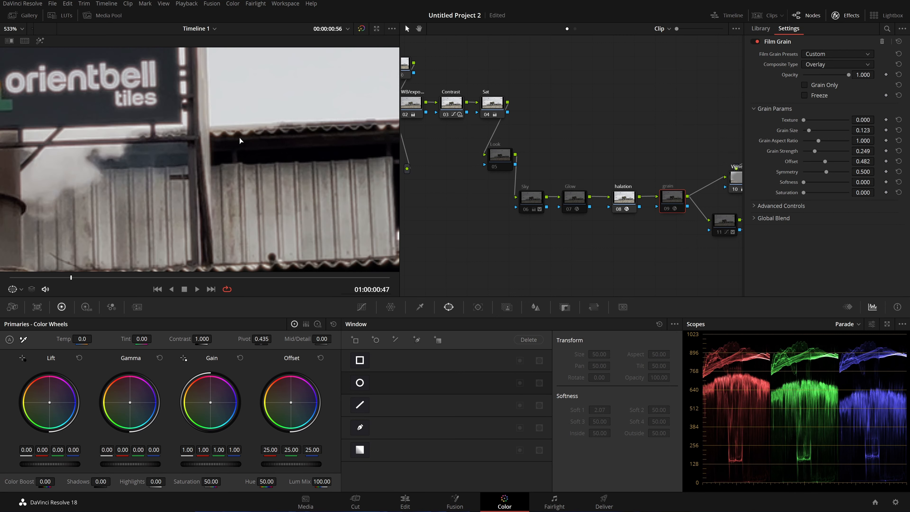
key(ctrl+d)
key(ctrl+d)
key(ctrl+d)
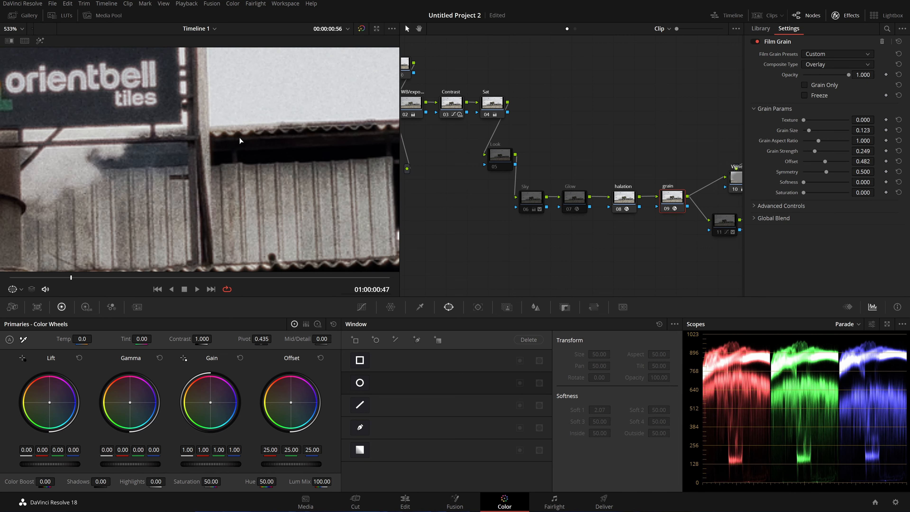
key(ctrl+d)
key(ctrl+d)
key(ctrl+d)
key(ctrl+d)
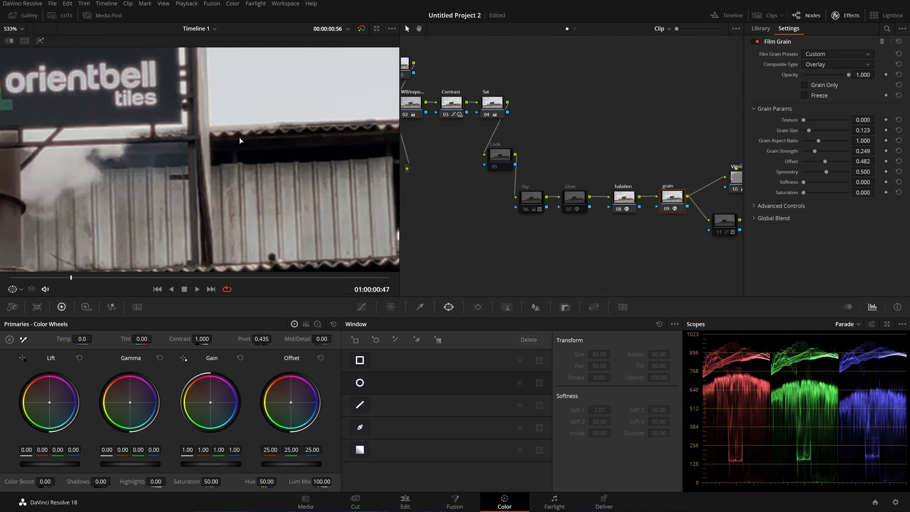
key(ctrl+s)
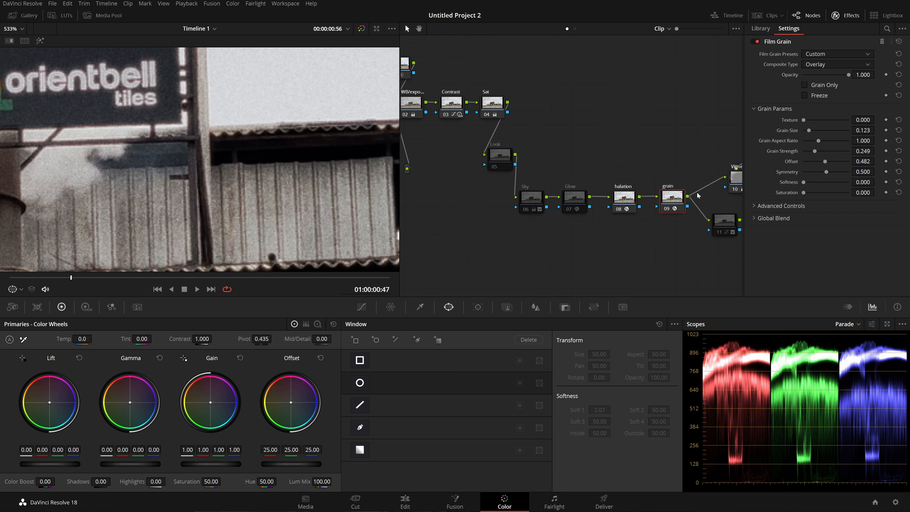
Step: Check the Global Blend options of the Film Grain and Glow effects, closing the effect settings after each
click(756, 219)
mouse_move(848, 230)
mouse_down()
mouse_move(792, 236)
mouse_move(857, 238)
mouse_move(814, 248)
mouse_move(851, 247)
mouse_up()
click(841, 16)
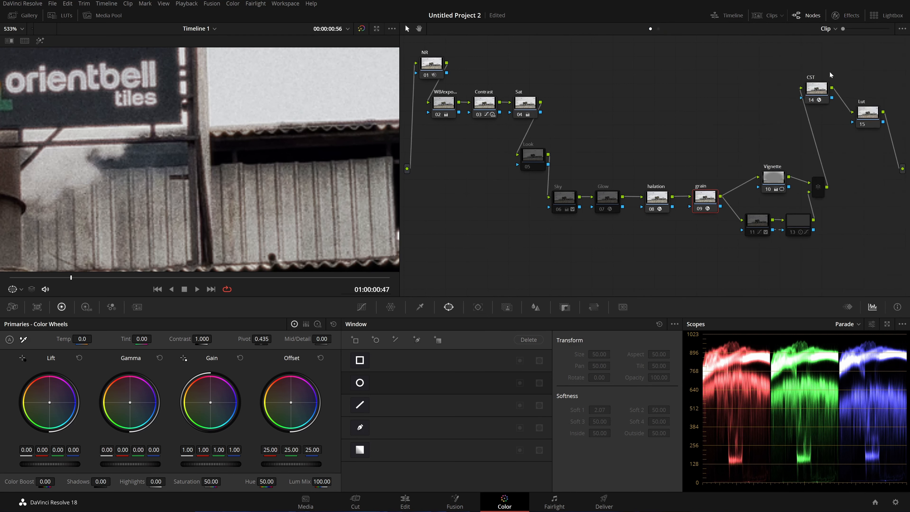
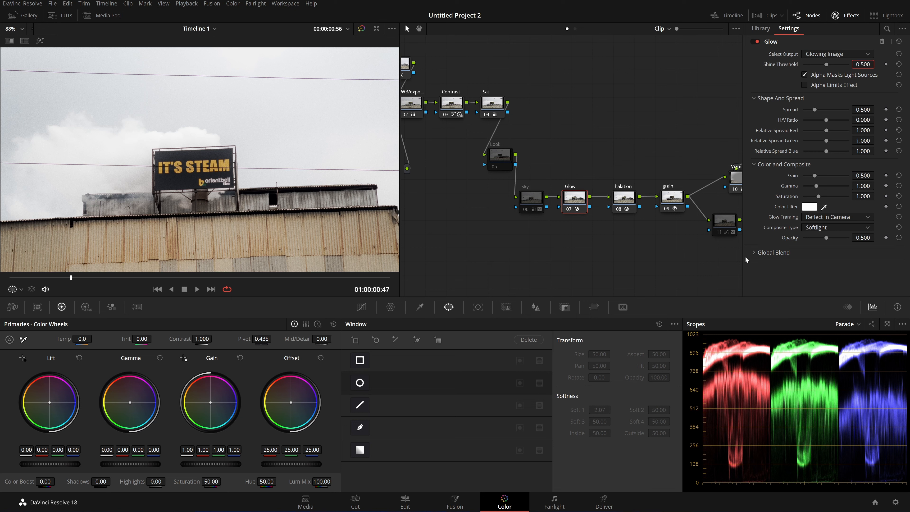
click(756, 252)
click(846, 16)
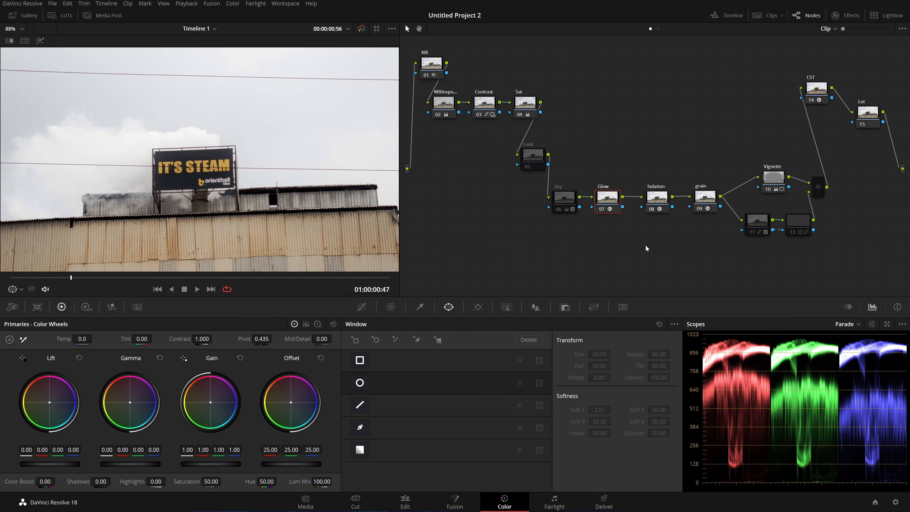
Step: Review the disabled Sky node's Hue Vs Sat curve and its HSL qualifier settings
click(567, 202)
click(364, 306)
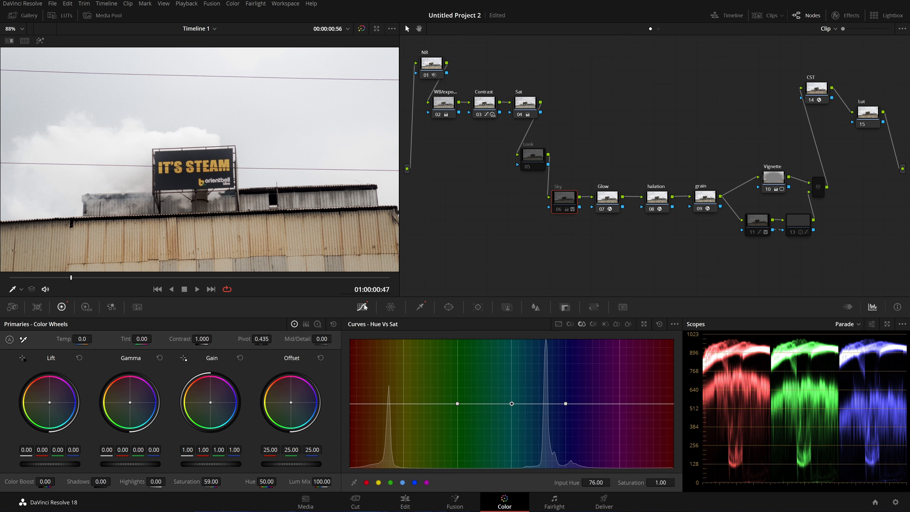
click(422, 307)
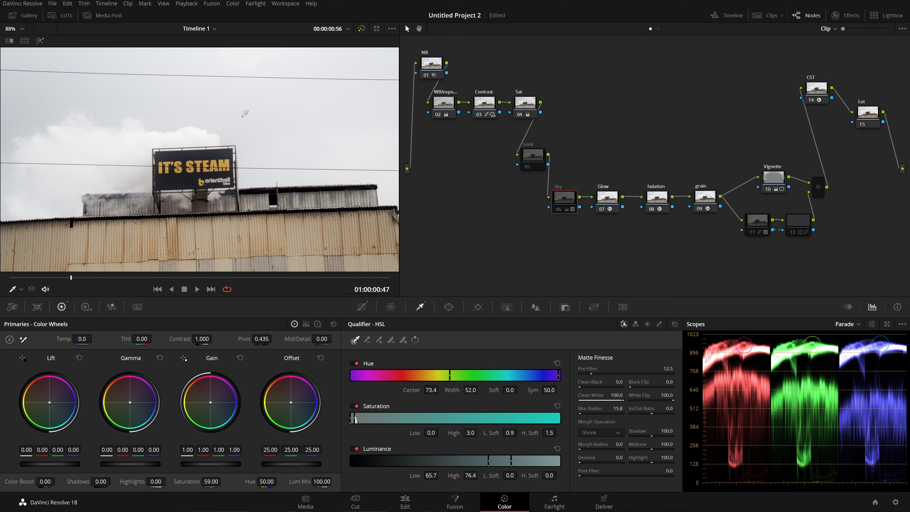
scroll(289, 133, down, 1)
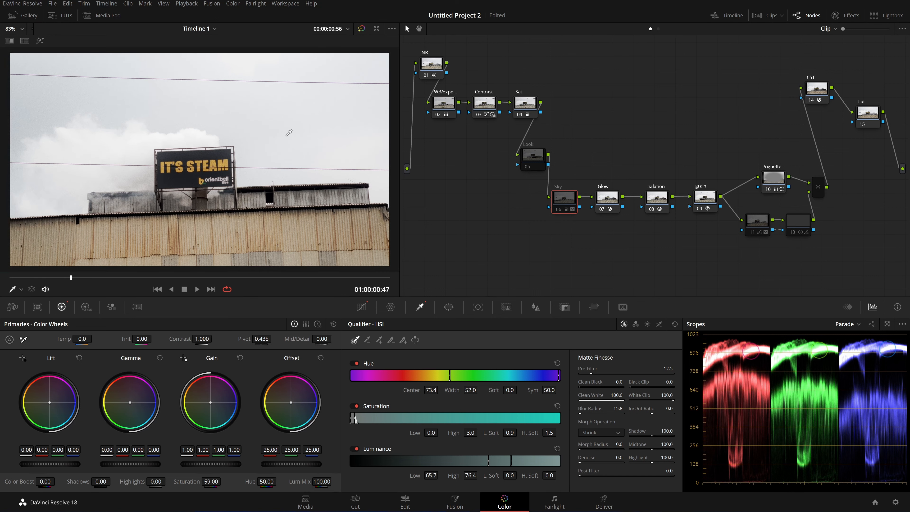
scroll(288, 133, up, 1)
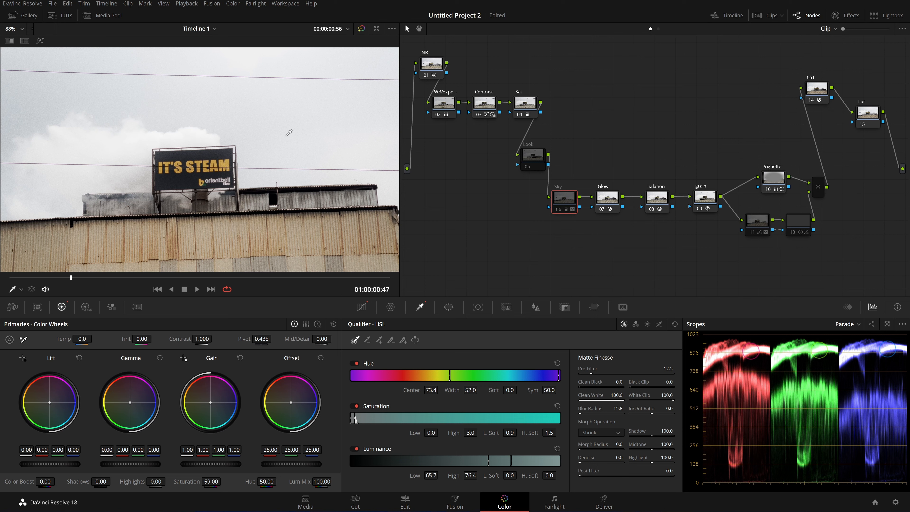
Step: Enable the Sky node and check its qualified sky area with Highlight, returning to the normal image
key(shift+h)
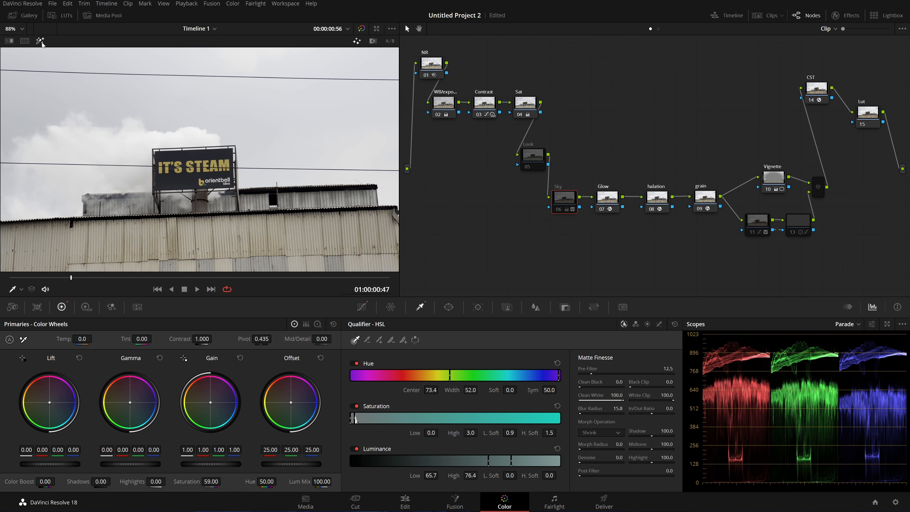
key(ctrl+d)
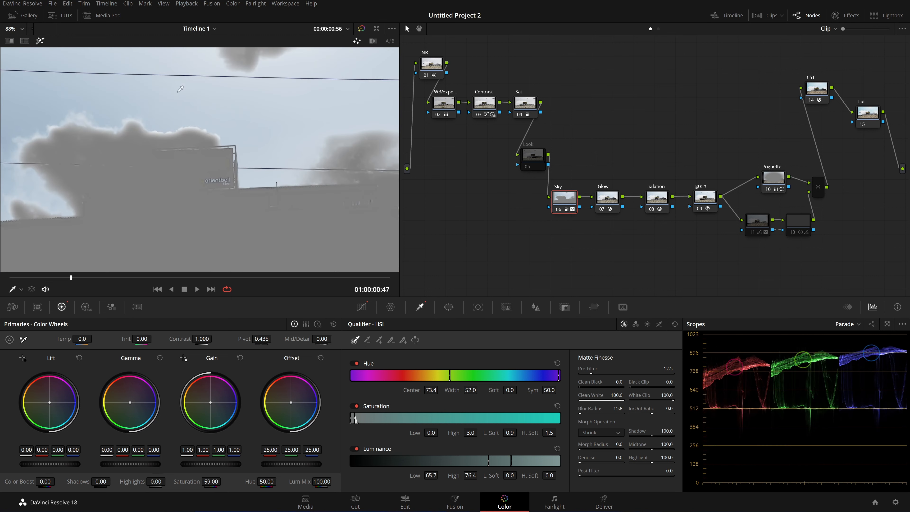
click(40, 40)
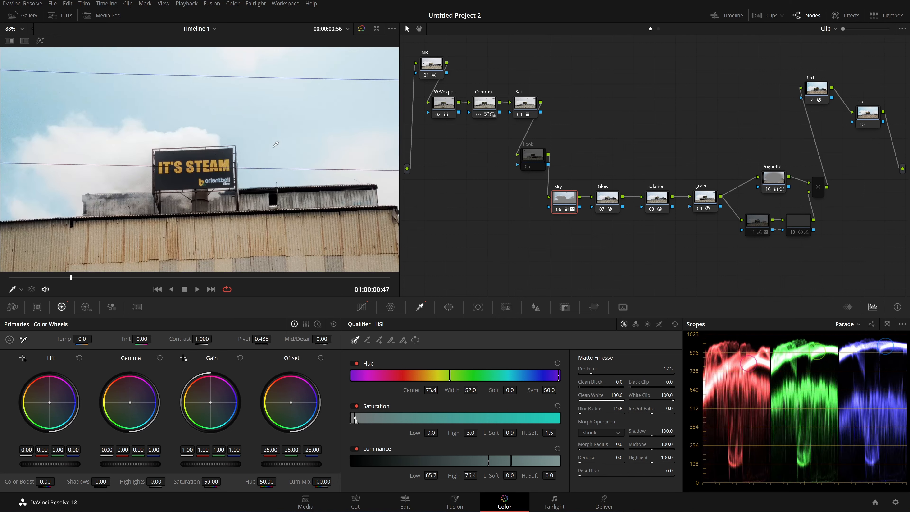
Step: Compare the billboard shot repeatedly with the Sky node off and on, leaving the node enabled
key(ctrl+d)
key(ctrl+d)
key(ctrl+d)
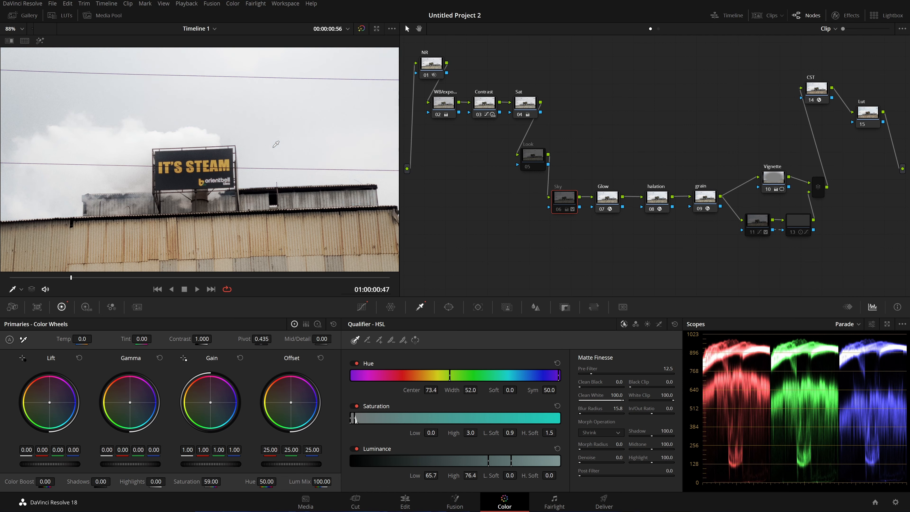
key(ctrl+d)
key(ctrl+d)
key(ctrl+d)
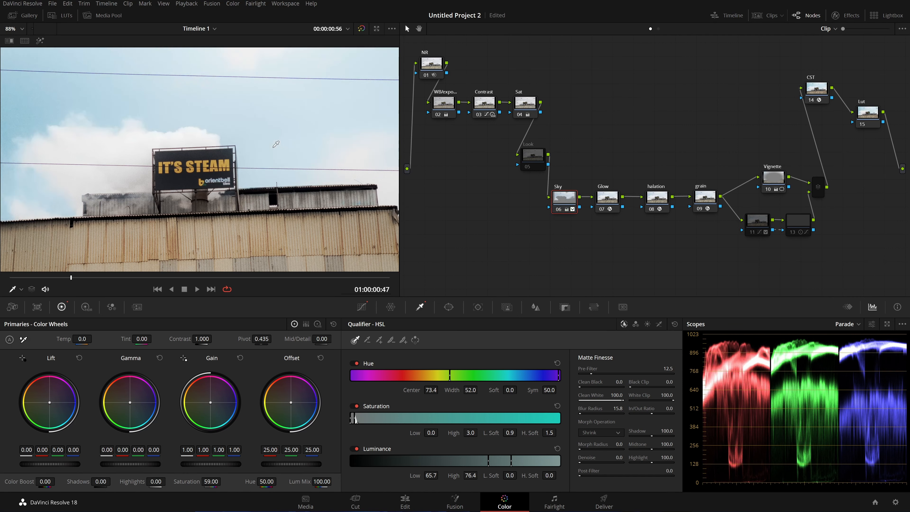
key(ctrl+d)
key(ctrl+d)
key(ctrl+d)
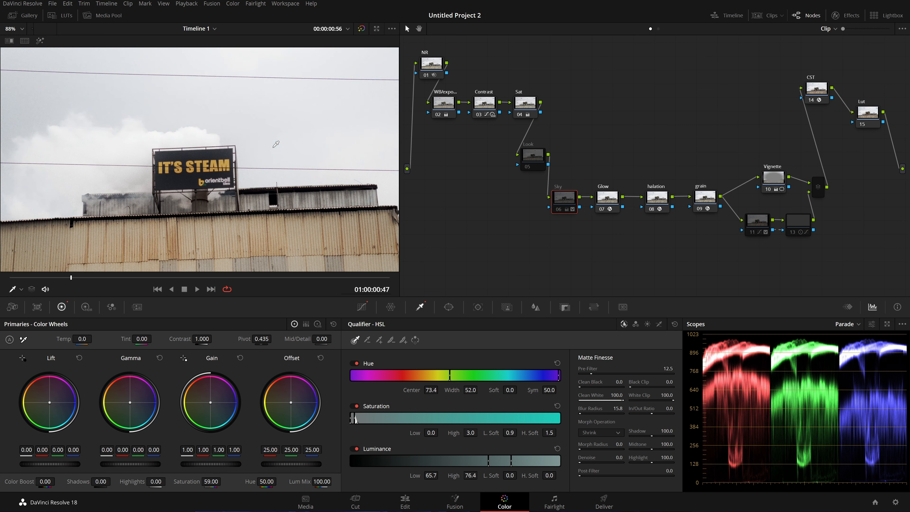
key(ctrl+d)
key(ctrl+d)
key(ctrl+d)
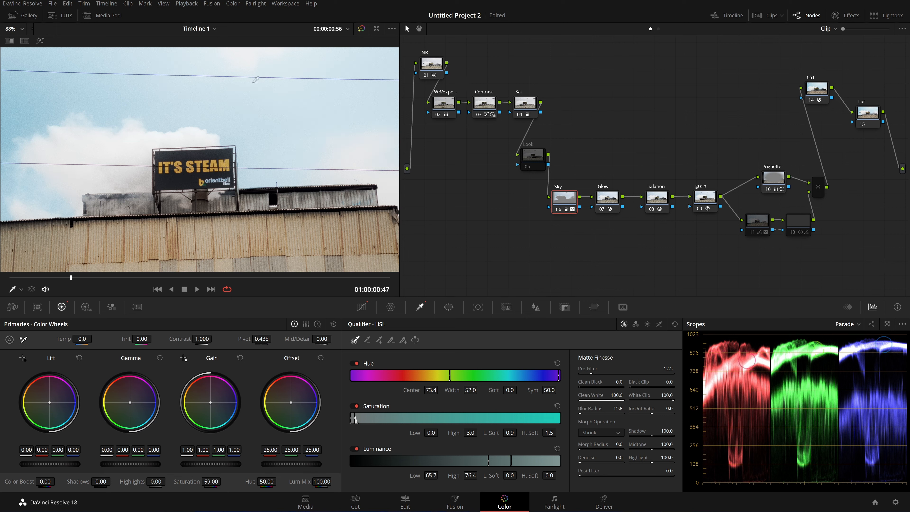
key(ctrl+d)
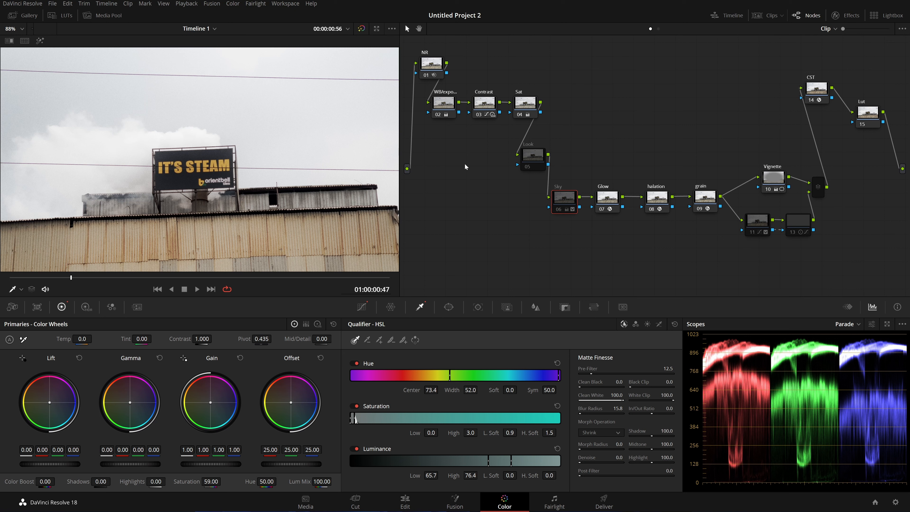
key(ctrl+d)
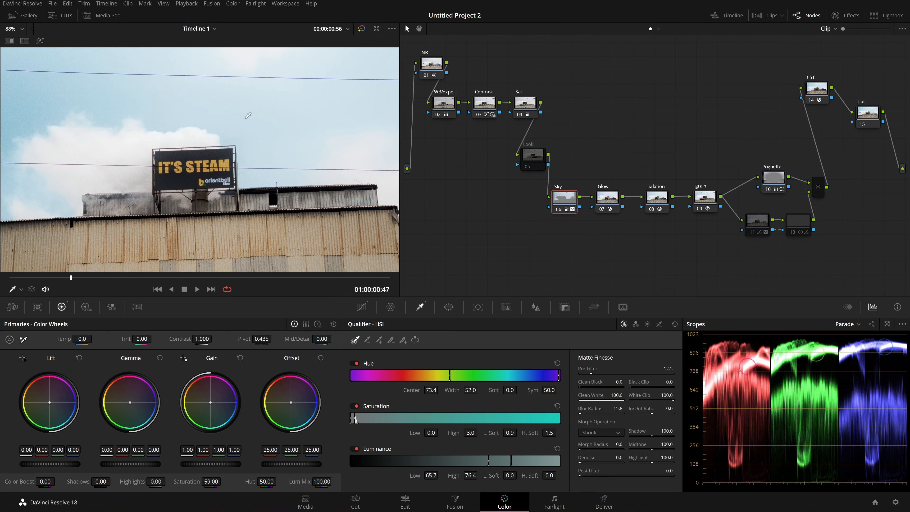
Step: Scrub through the start of the clip and check the Sky node's selection with Highlight at frame 00:00:00:58
click(28, 277)
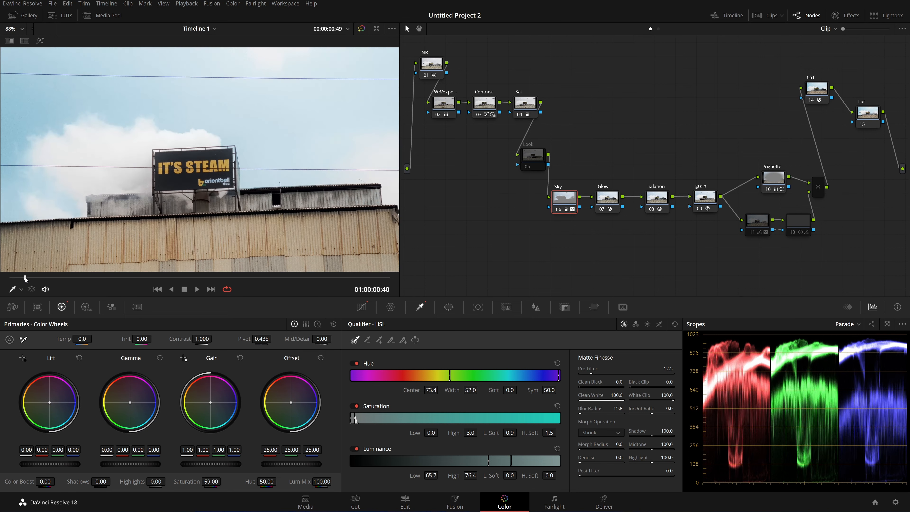
drag(30, 278, 74, 286)
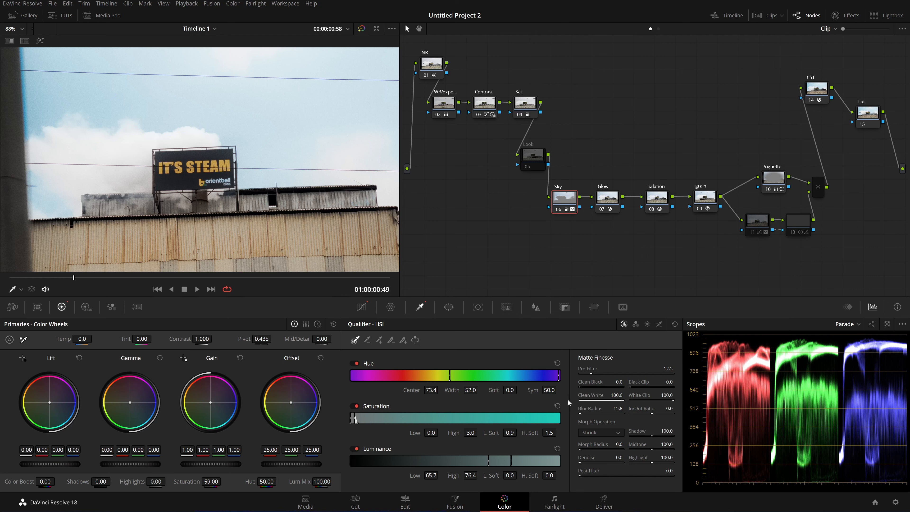
click(40, 41)
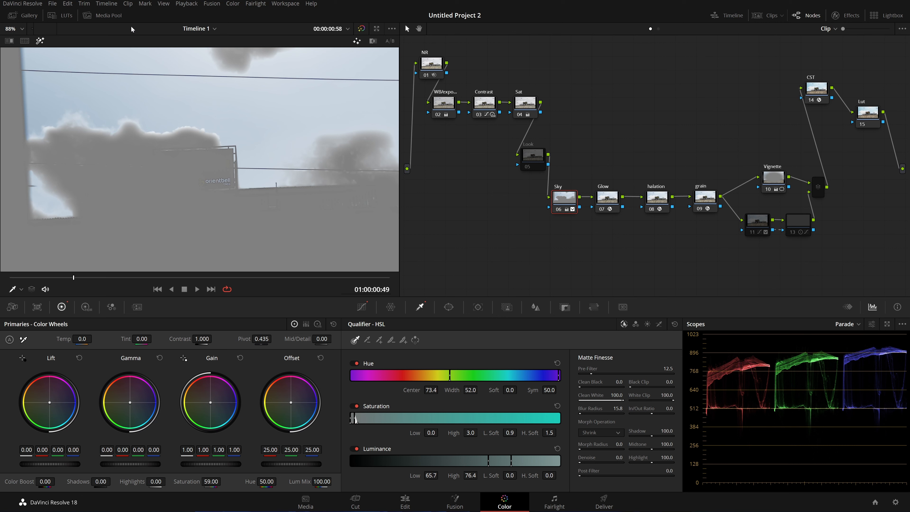
click(39, 40)
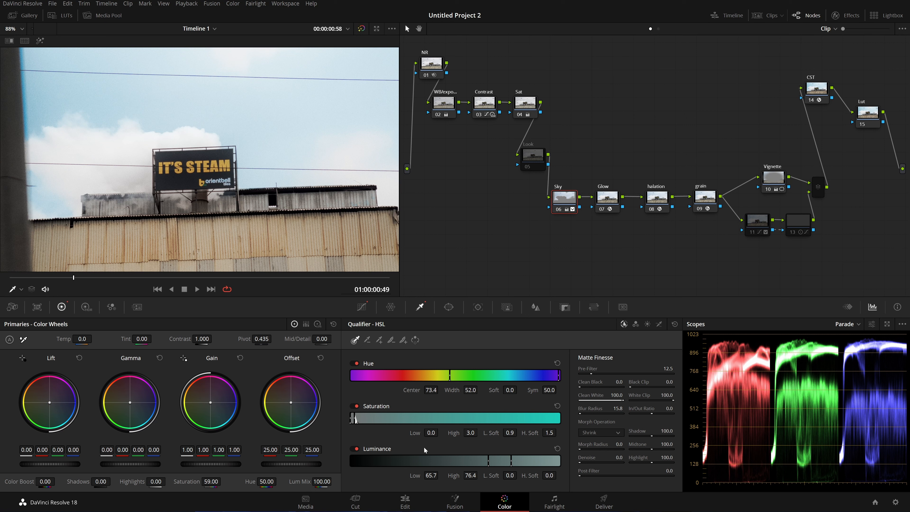
Step: Show the Sky node's Custom curves and unlink the Y, R, G and B channels for separate editing
click(362, 307)
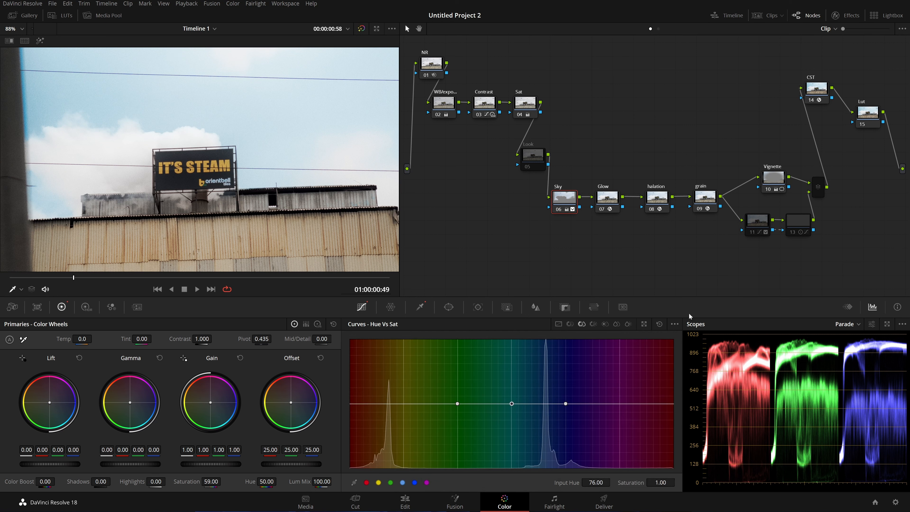
click(560, 324)
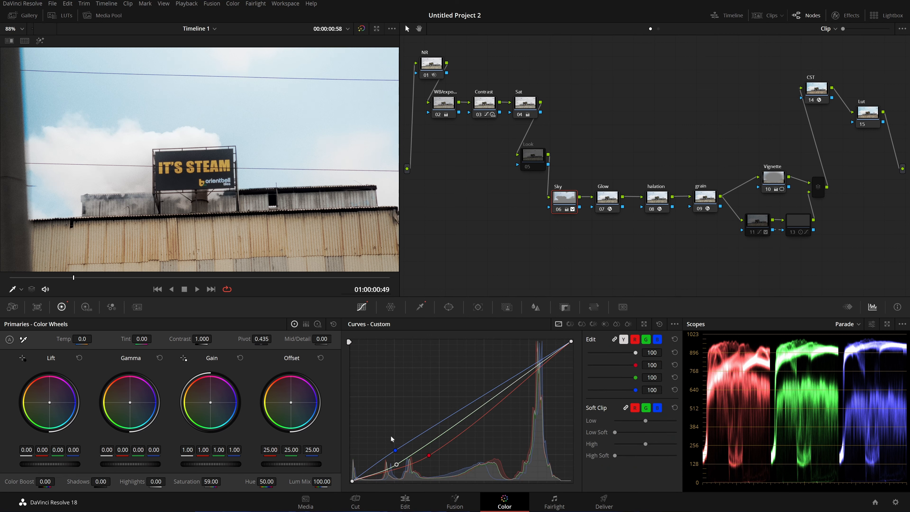
click(614, 339)
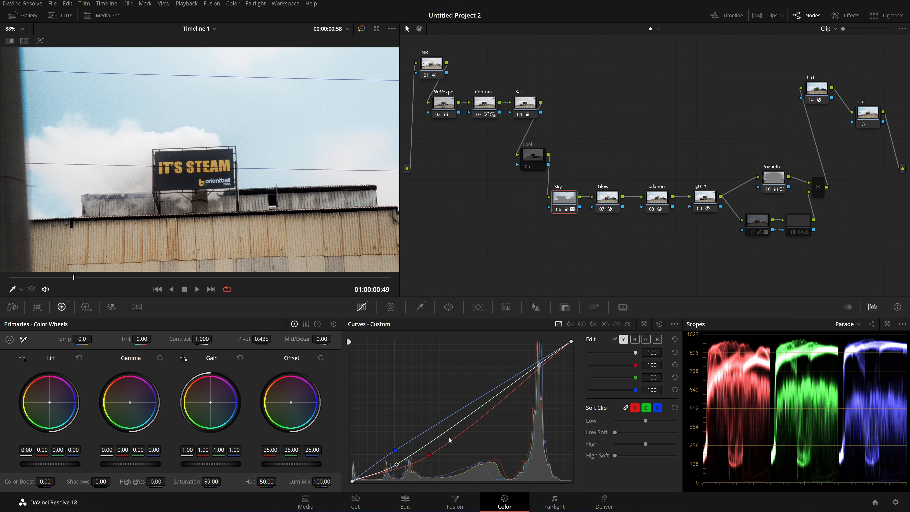
Step: Review the Sky node's red, green and blue Custom curves one after another
click(634, 339)
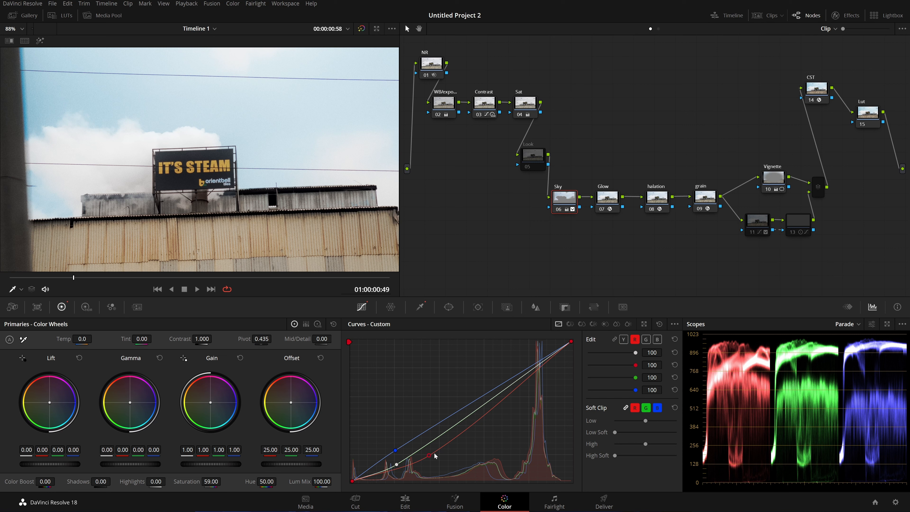
click(646, 339)
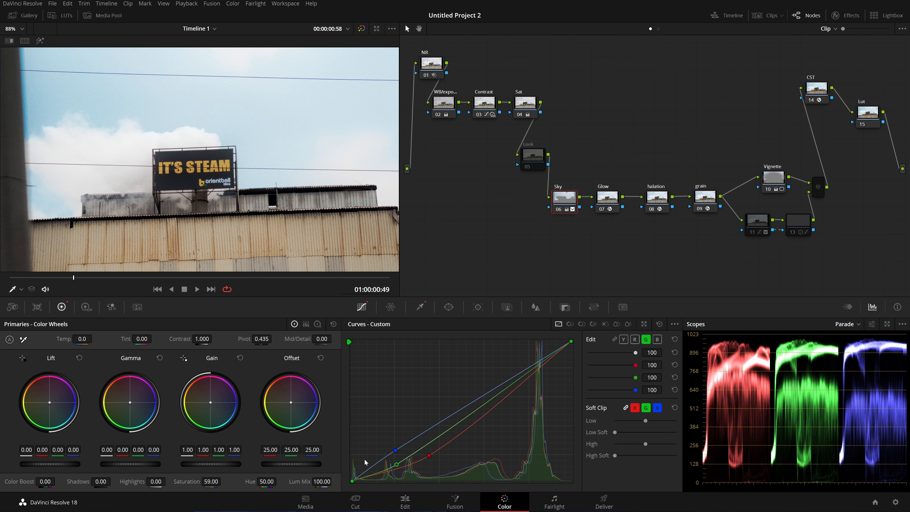
click(657, 339)
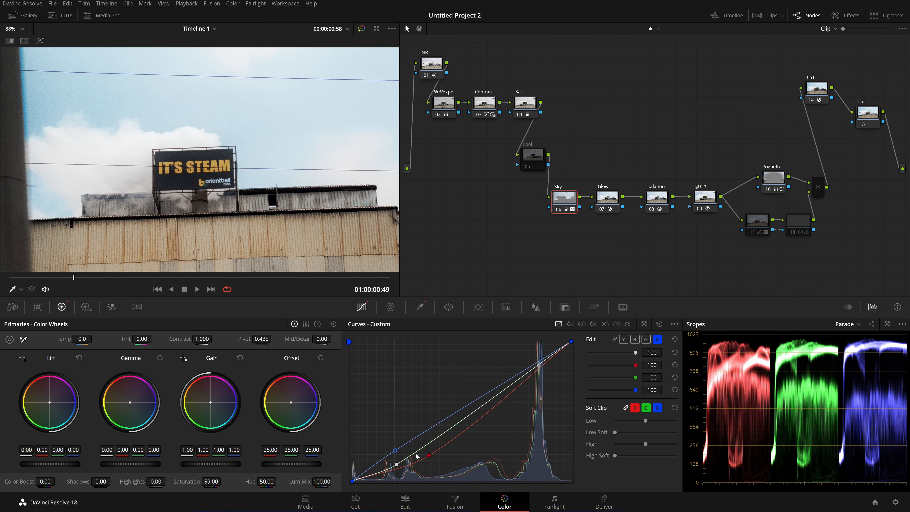
Step: Try lowering the control point on the Sky node's red curve to deepen the sky colour, and undo the change
click(429, 455)
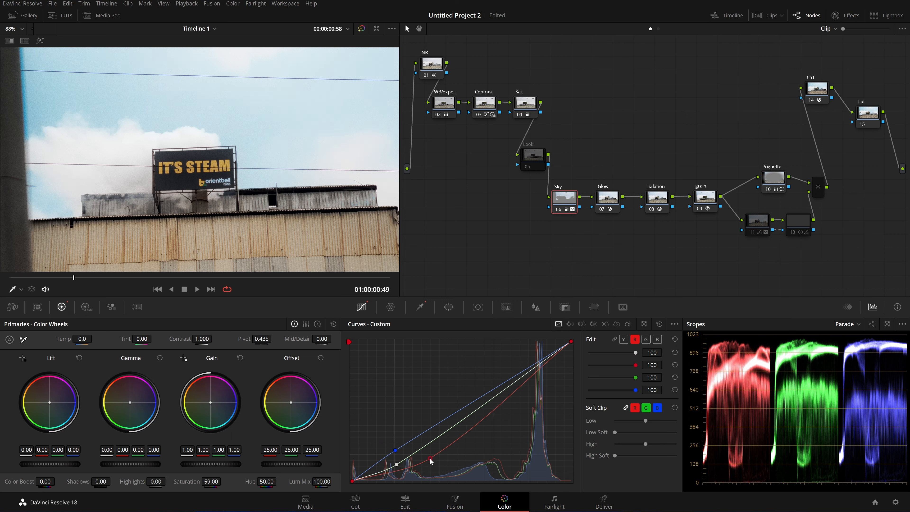
drag(430, 459, 432, 470)
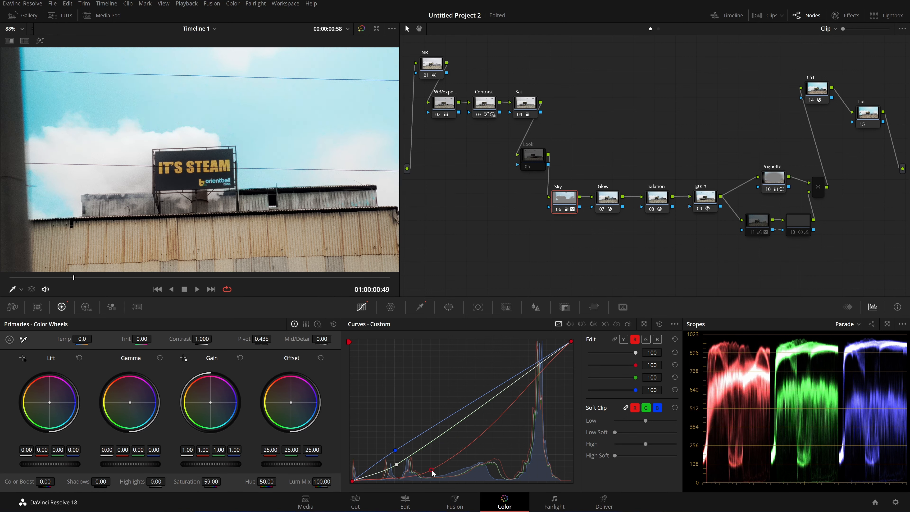
key(ctrl+z)
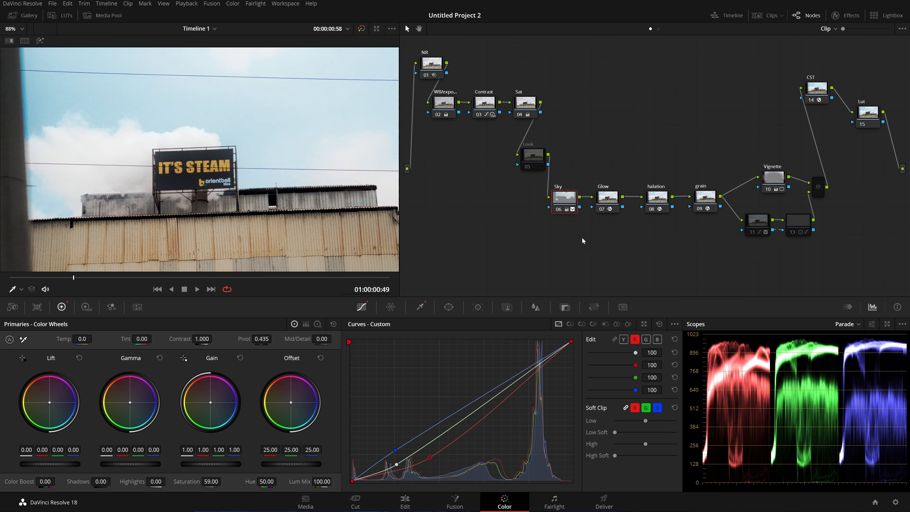
Step: Raise the cyan saturation on the Sky node's Hue Vs Sat curve to about 1.04 at input hue 76
click(580, 324)
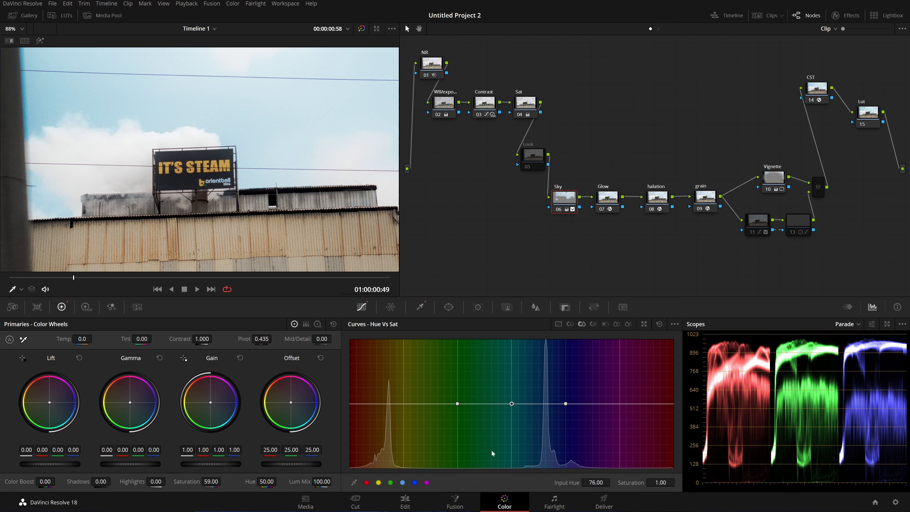
drag(668, 482, 676, 483)
drag(512, 349, 511, 371)
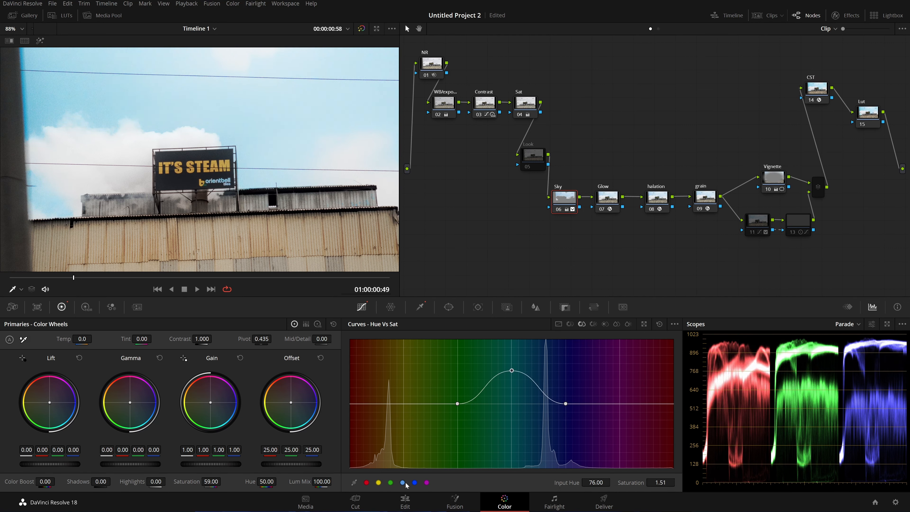
drag(512, 370, 512, 403)
drag(677, 481, 678, 482)
double_click(660, 483)
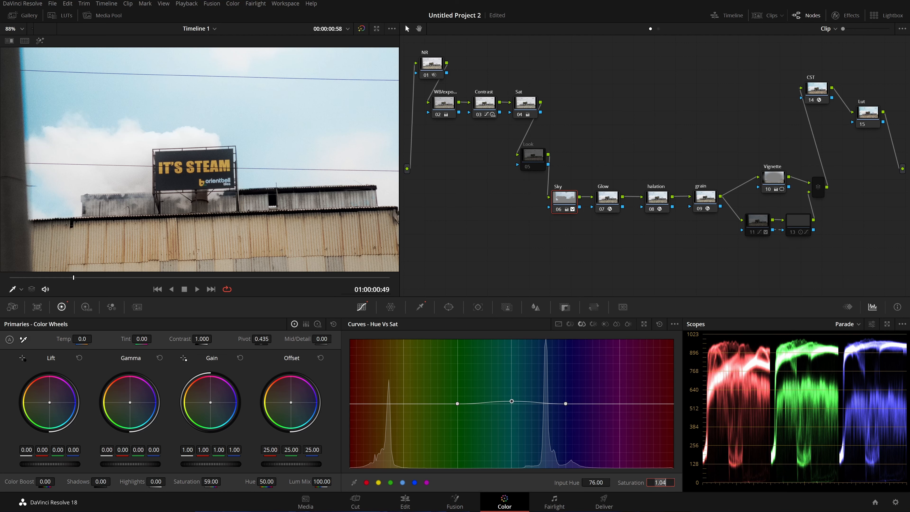
click(665, 483)
key(Return)
Step: Add a blue point at input hue 136 on the Sky node's Hue Vs Sat curve and lower its saturation to 0.95
click(414, 482)
drag(659, 480, 697, 482)
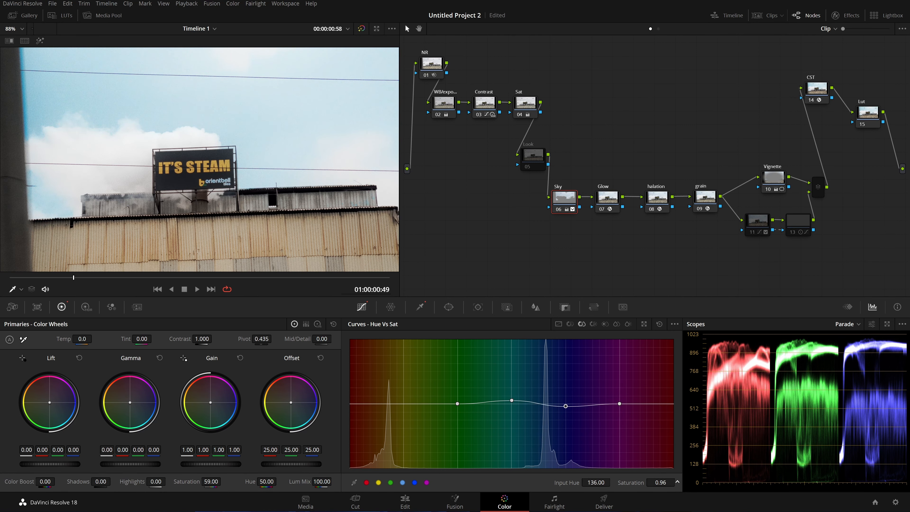
click(659, 480)
key(BackSpace)
text(45)
key(BackSpace)
key(BackSpace)
text(5)
key(Return)
Step: Enable the Look node and the two billboard nodes 11 and 13
click(531, 154)
key(ctrl+d)
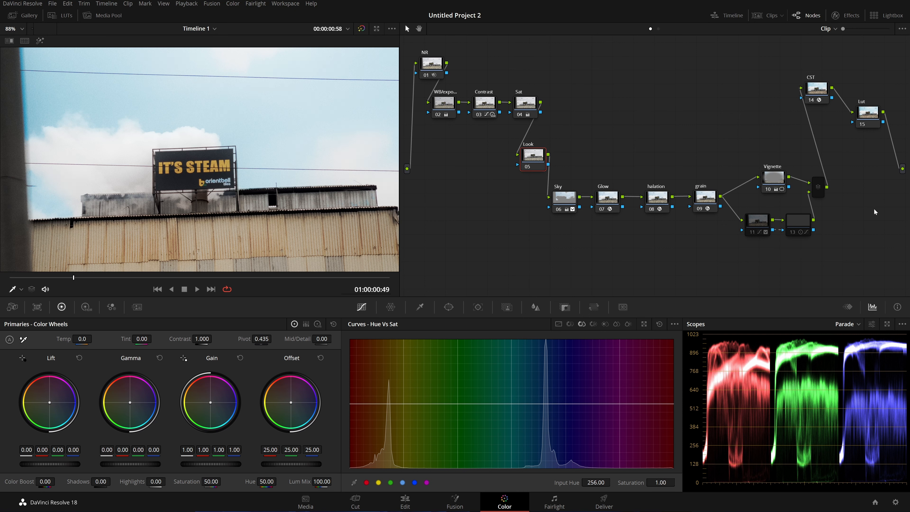
drag(858, 276, 746, 219)
click(759, 225)
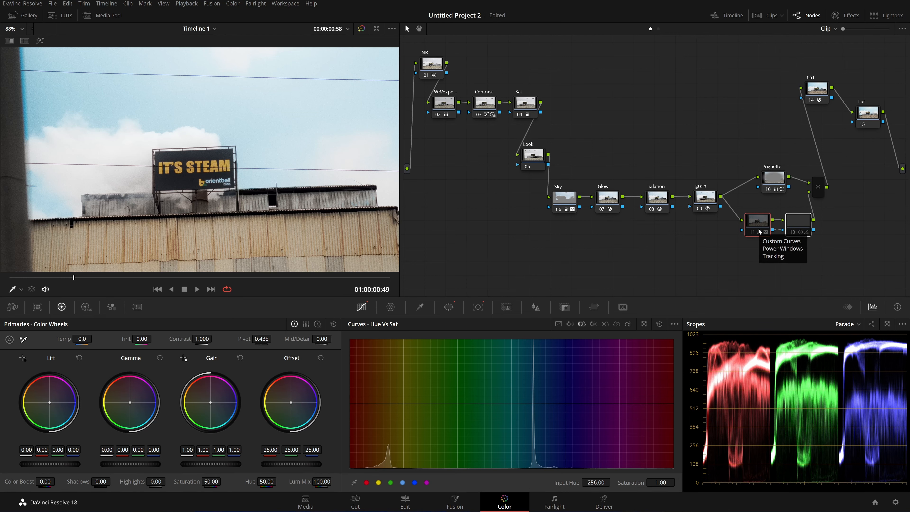
key(ctrl+f)
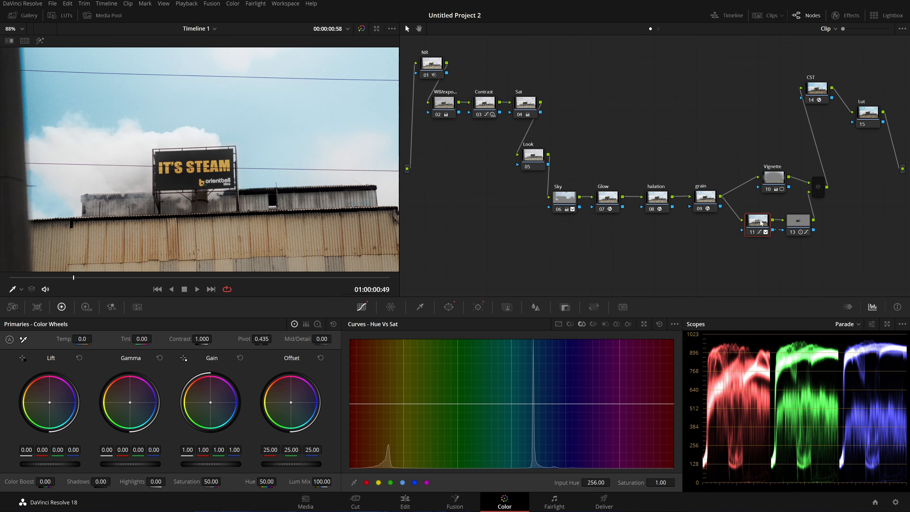
Step: Review node 11's linked Custom curve, its window around the billboard and the window's tracking data
drag(756, 222, 752, 223)
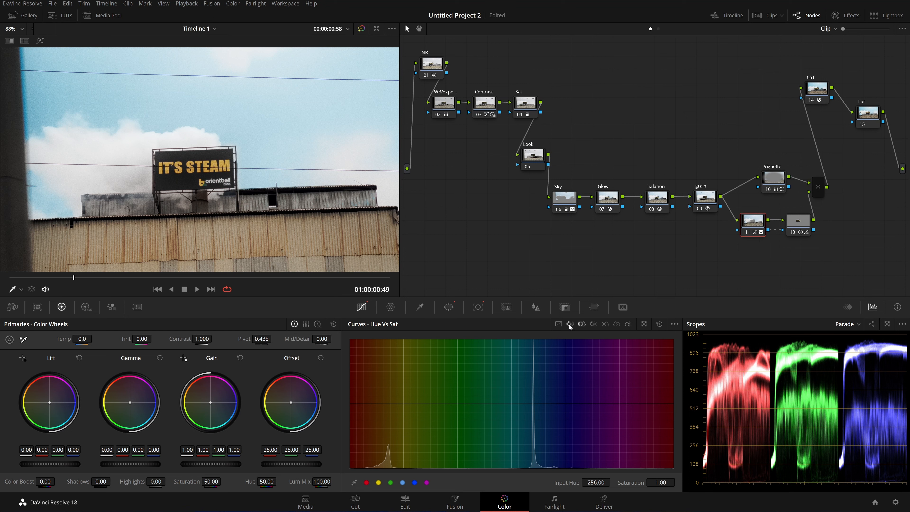
click(561, 324)
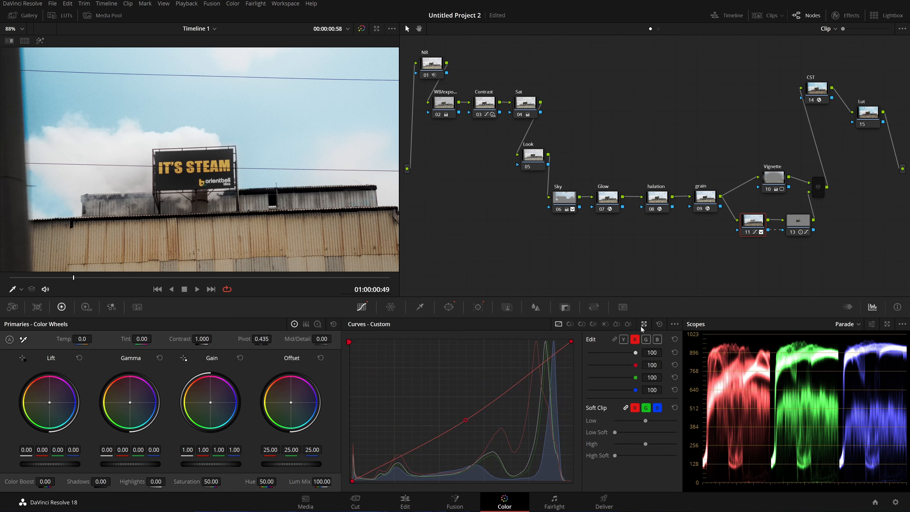
click(615, 339)
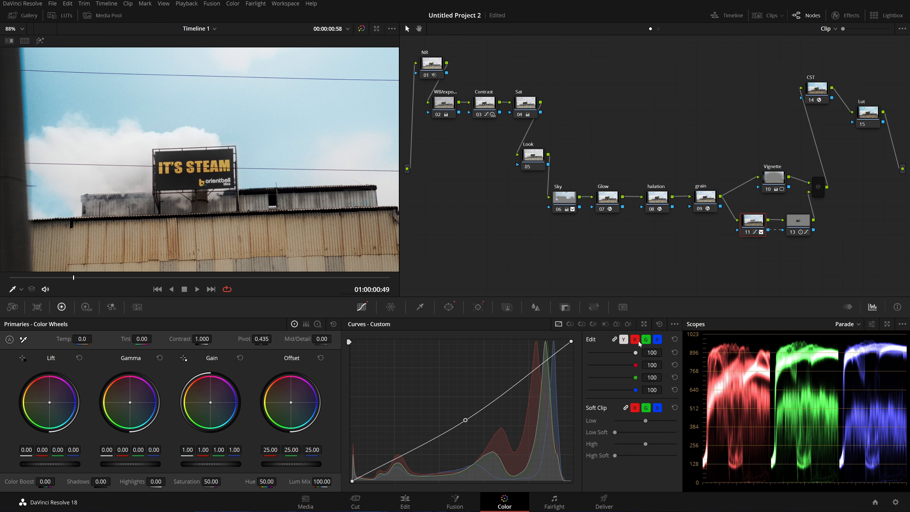
click(448, 307)
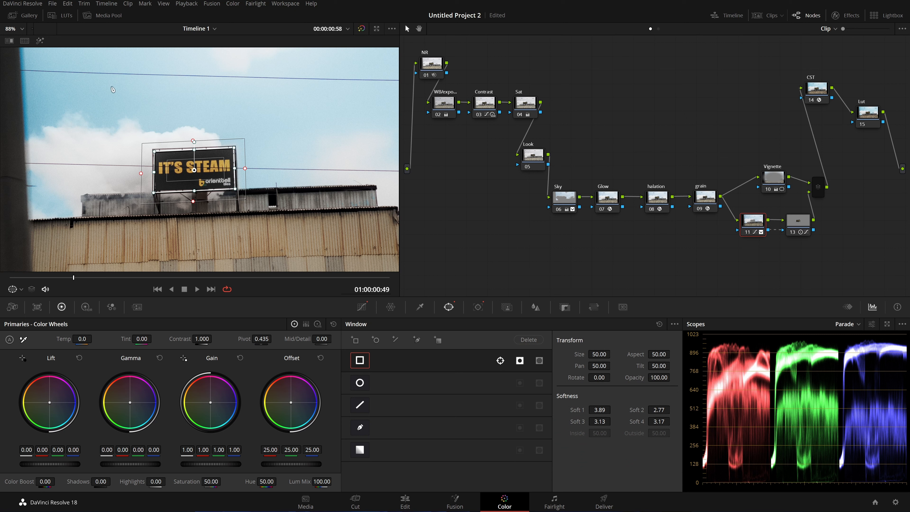
click(477, 307)
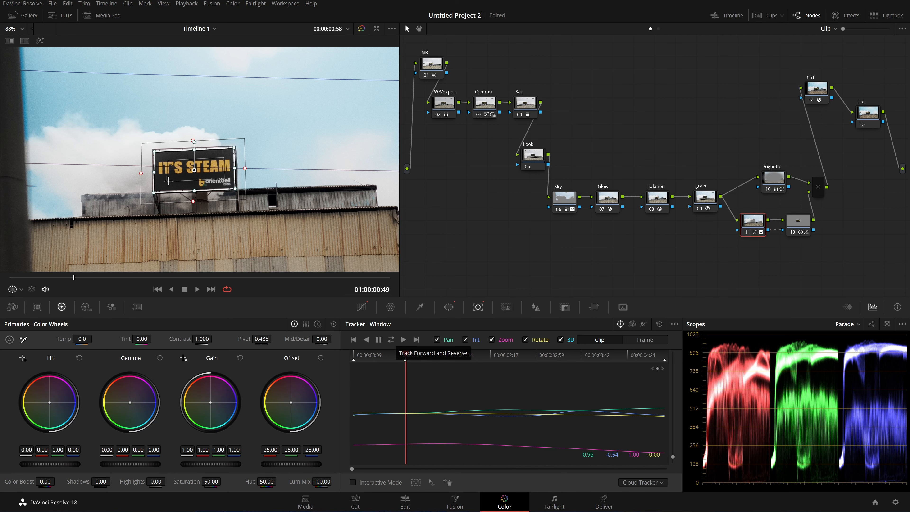
Step: Step back and forth through frames near 00:00:00:57 to check that node 11's window follows the billboard
mouse_move(75, 278)
mouse_down()
mouse_move(240, 276)
mouse_move(1, 284)
mouse_move(115, 285)
mouse_move(73, 288)
mouse_up()
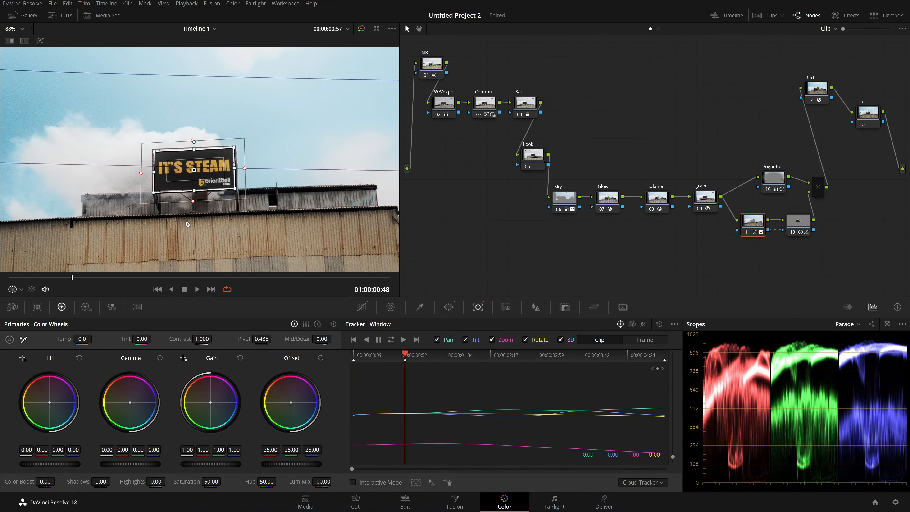
key(Left)
key(Left)
key(Left)
key(Left)
key(Left)
key(Right)
key(Right)
key(Right)
key(Right)
key(Right)
key(Right)
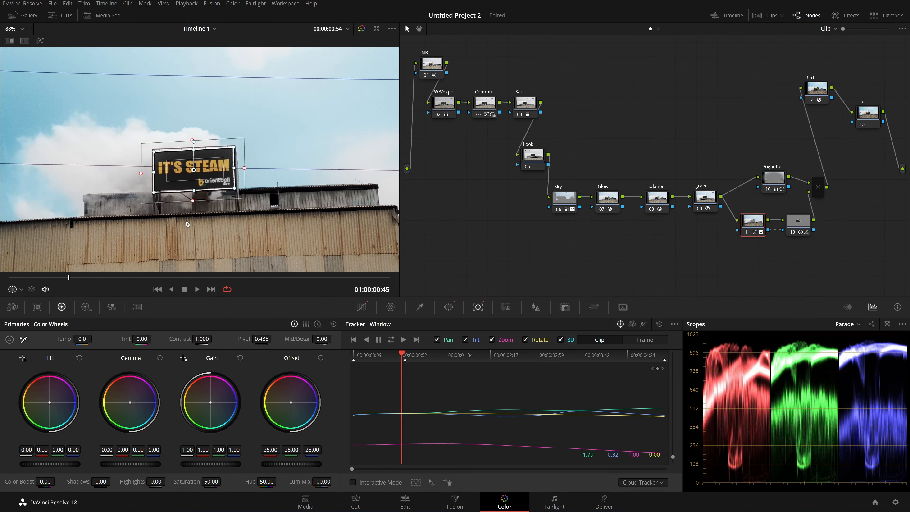
key(Right)
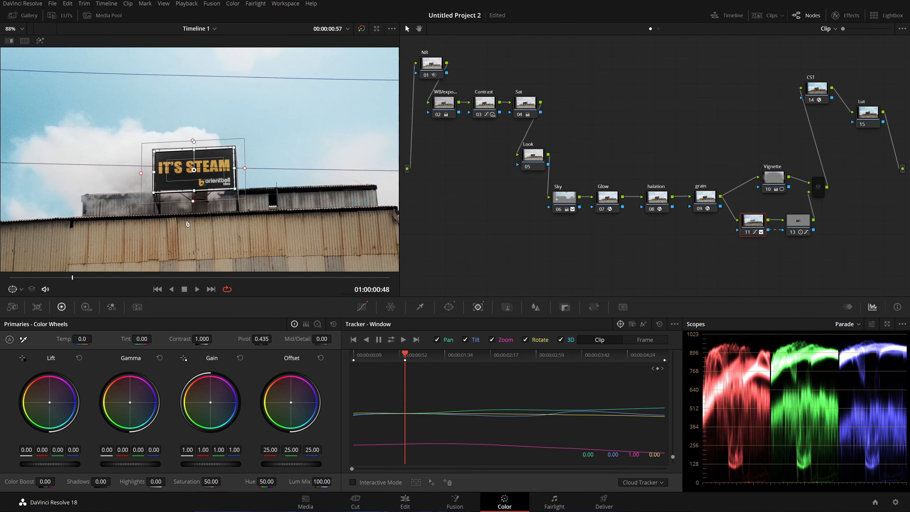
key(Left)
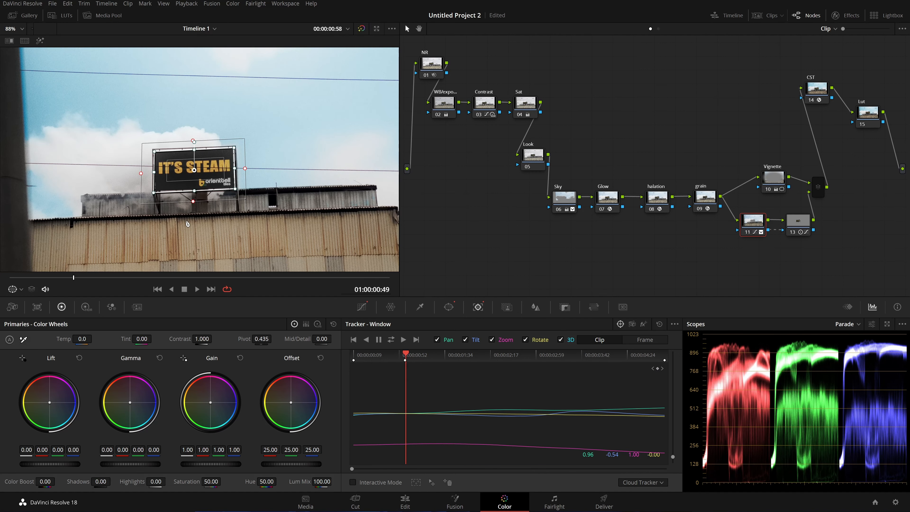
Step: Check node 11's selected area with Highlight and examine its Custom curve, returning to the normal image
drag(755, 224, 750, 222)
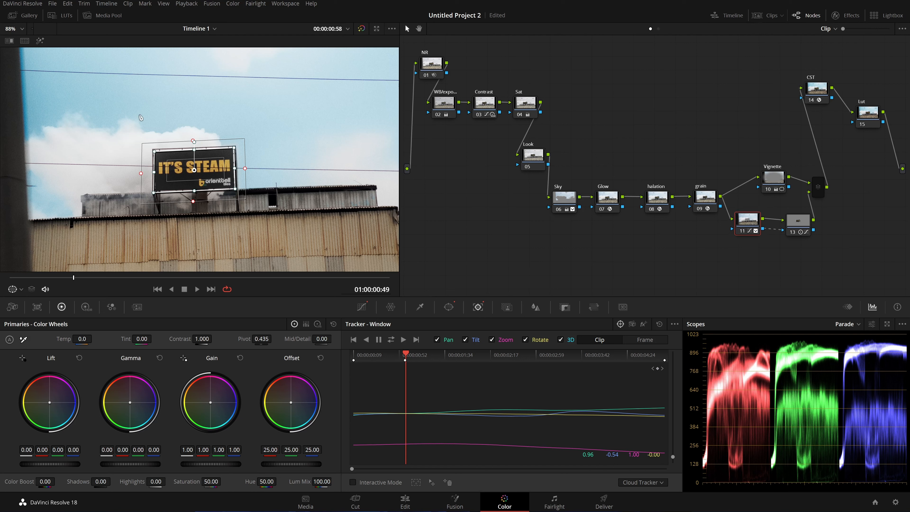
key(shift+h)
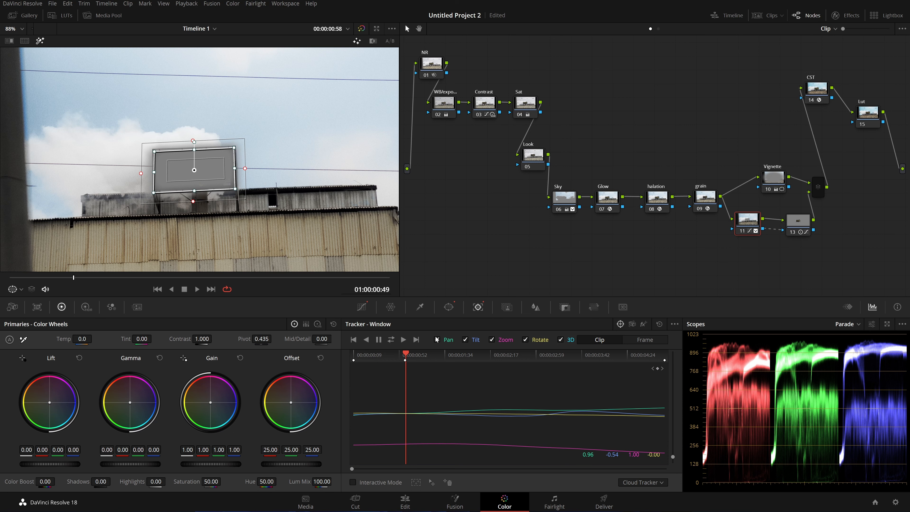
click(448, 308)
click(420, 308)
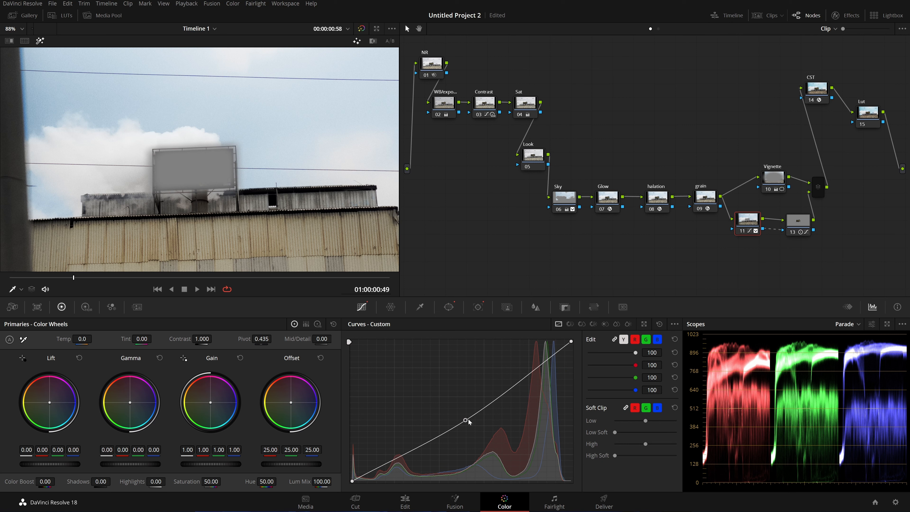
click(40, 42)
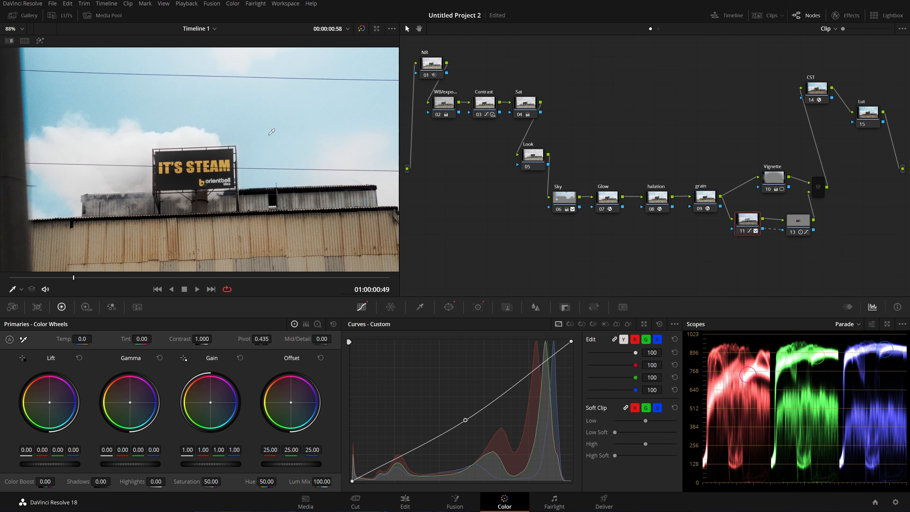
Step: Compare the billboard shot repeatedly with node 11 off and on, leaving the node enabled
key(ctrl+d)
key(ctrl+d)
key(ctrl+d)
key(ctrl+d)
key(ctrl+d)
key(ctrl+d)
key(ctrl+d)
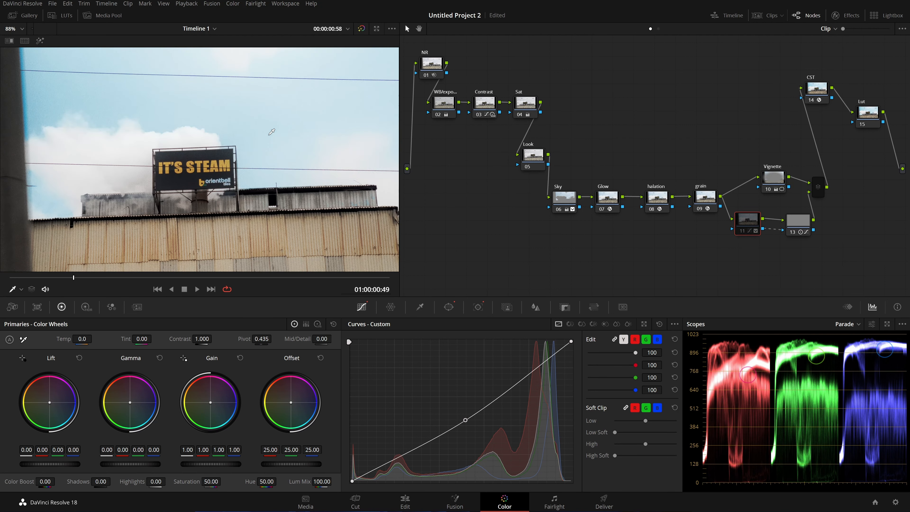
key(ctrl+d)
key(ctrl+d)
key(ctrl+d)
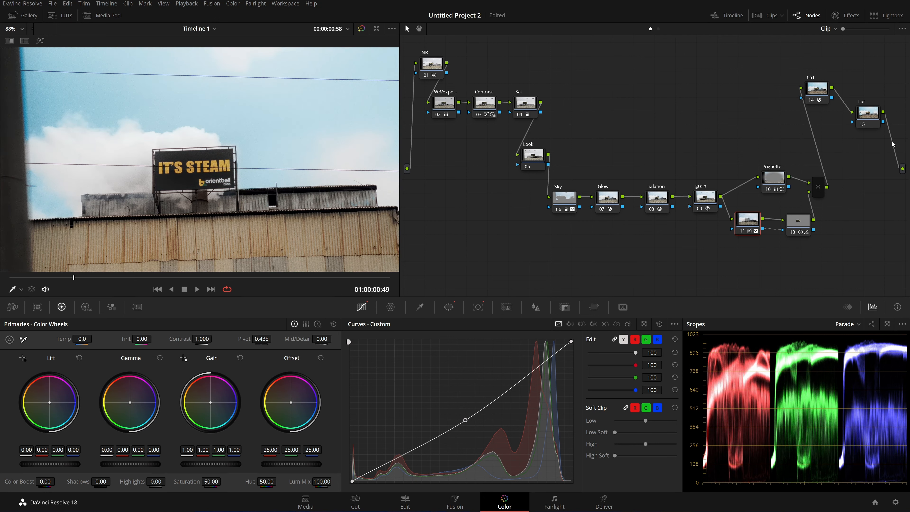
Step: Compare nodes 11 and 13 by checking their windows, Custom curves and highlighted areas around the billboard
click(797, 223)
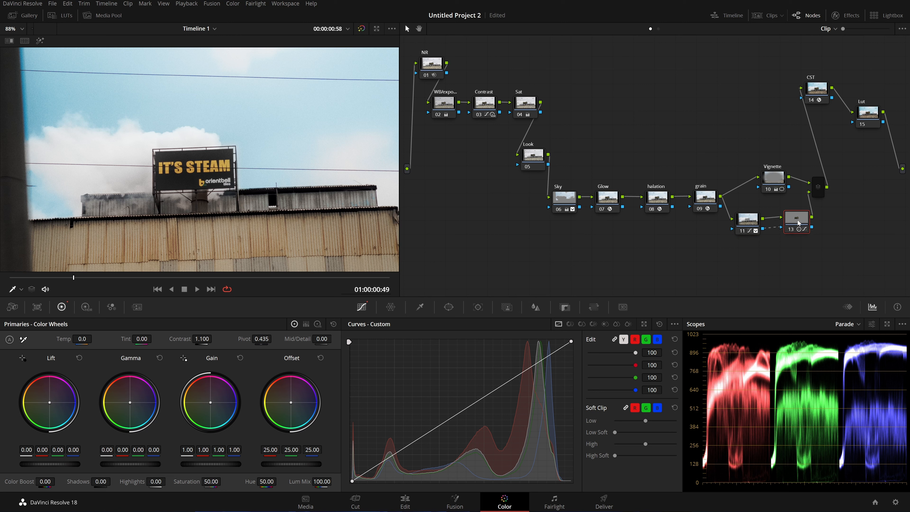
click(743, 223)
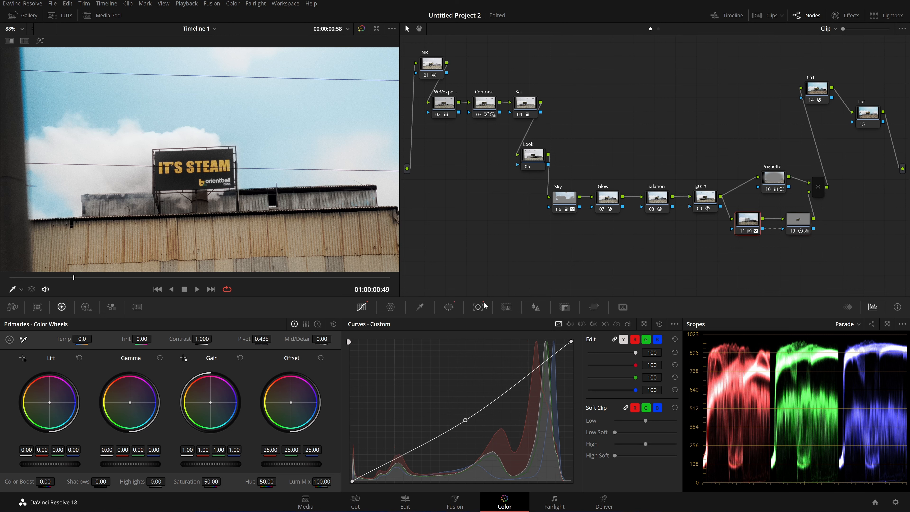
click(449, 306)
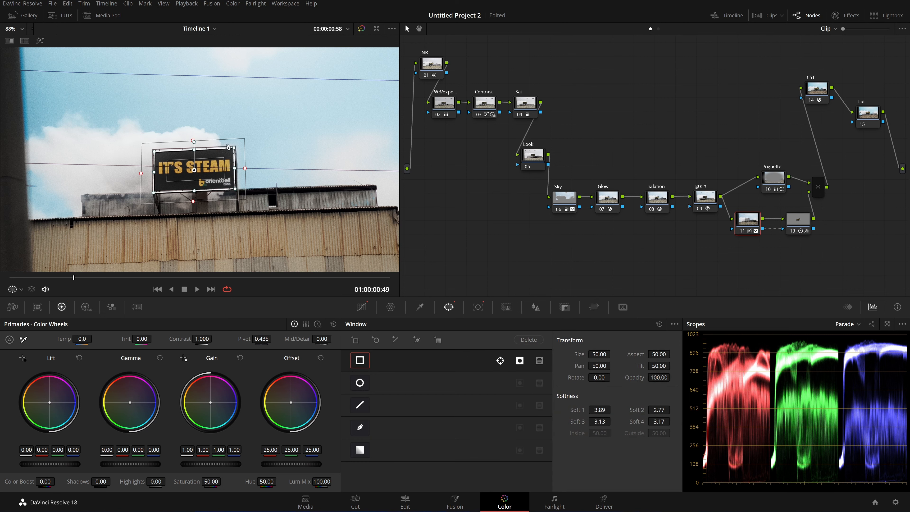
click(797, 220)
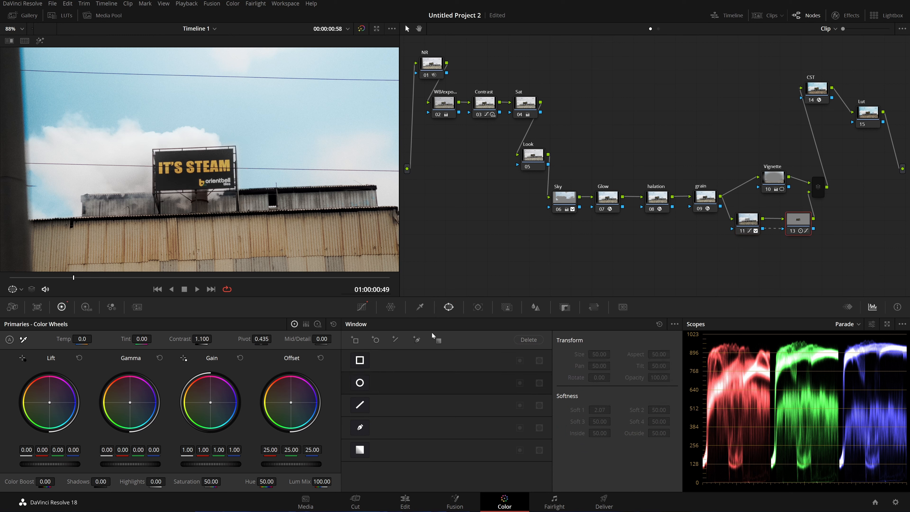
click(354, 307)
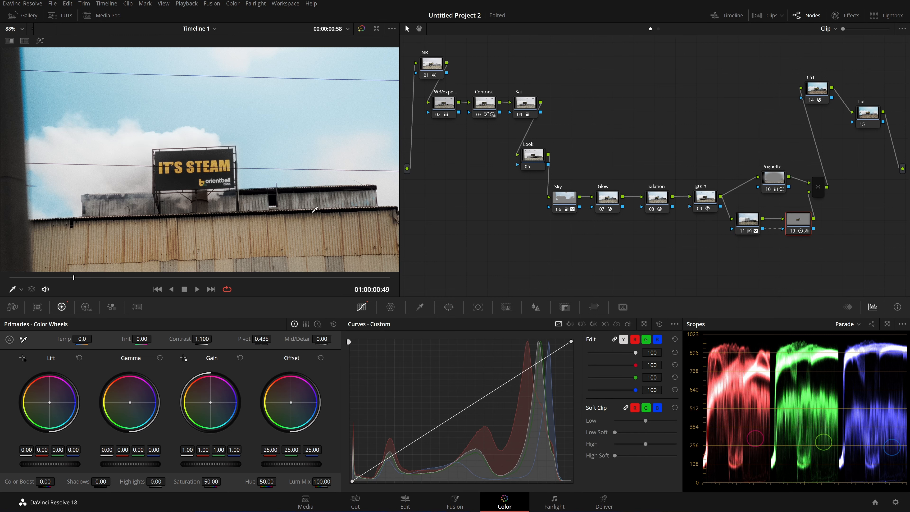
key(shift+h)
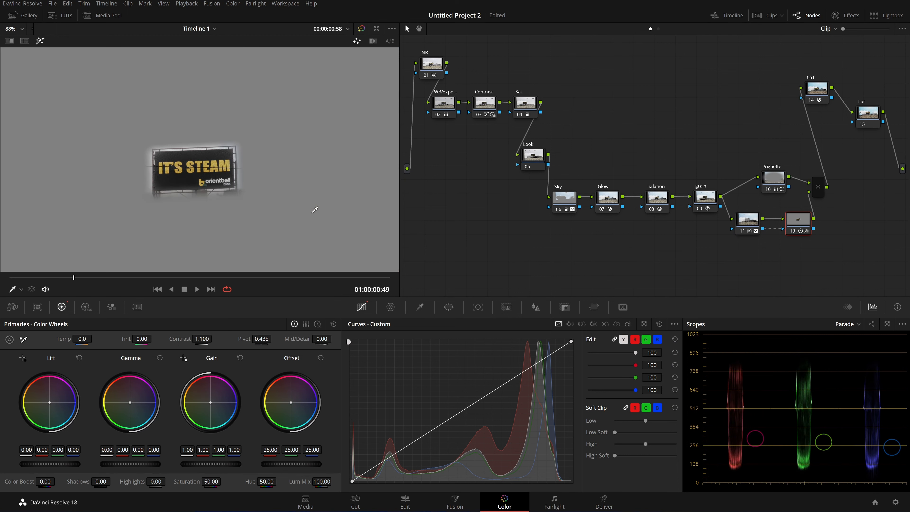
click(748, 215)
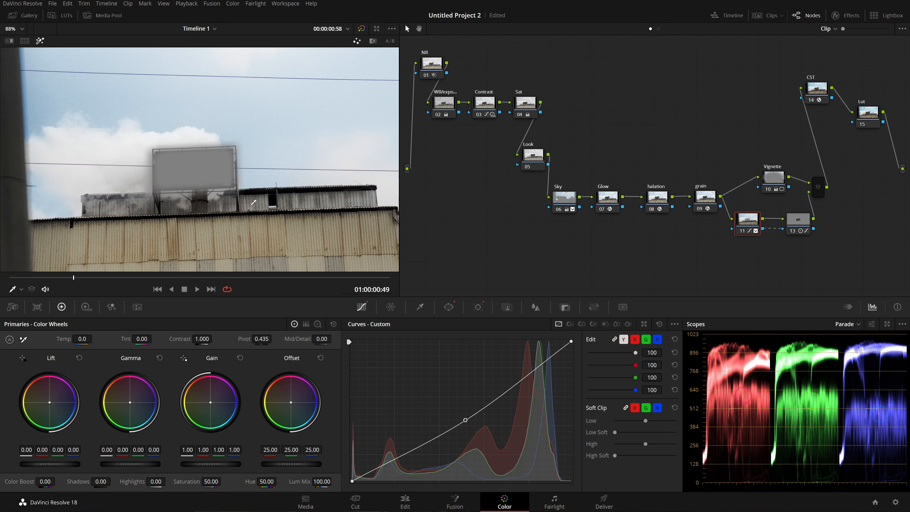
Step: Check node 13's highlighted area around the billboard and return to the normal image
click(811, 220)
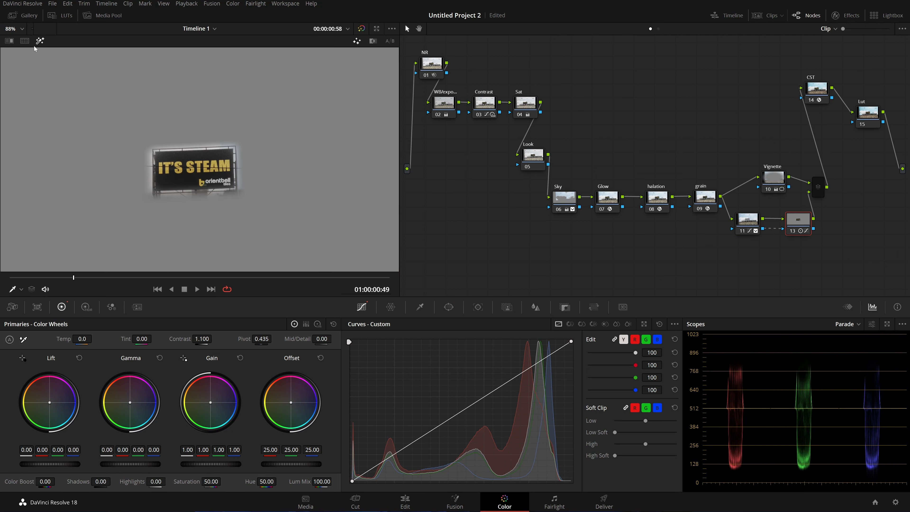
click(40, 41)
Step: Save the project and move the mixer node farther away from node 13
key(ctrl+s)
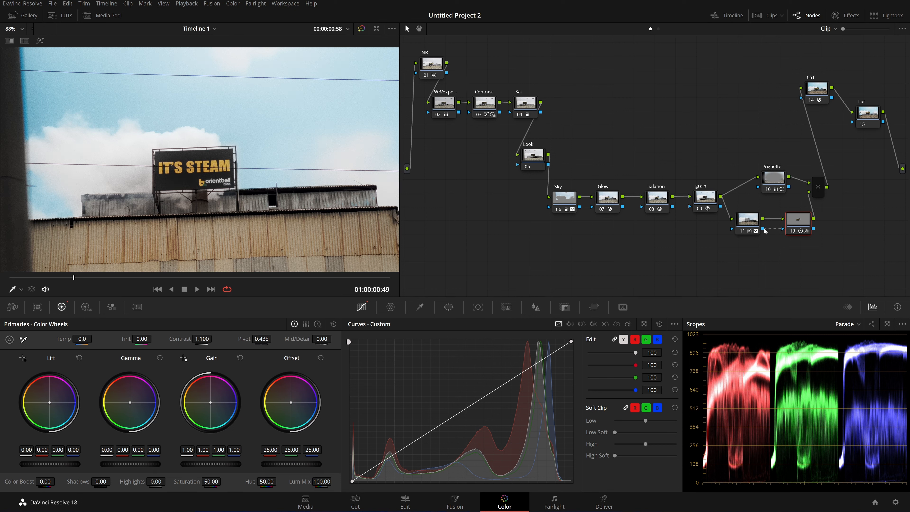
drag(798, 226, 797, 226)
drag(821, 196, 843, 202)
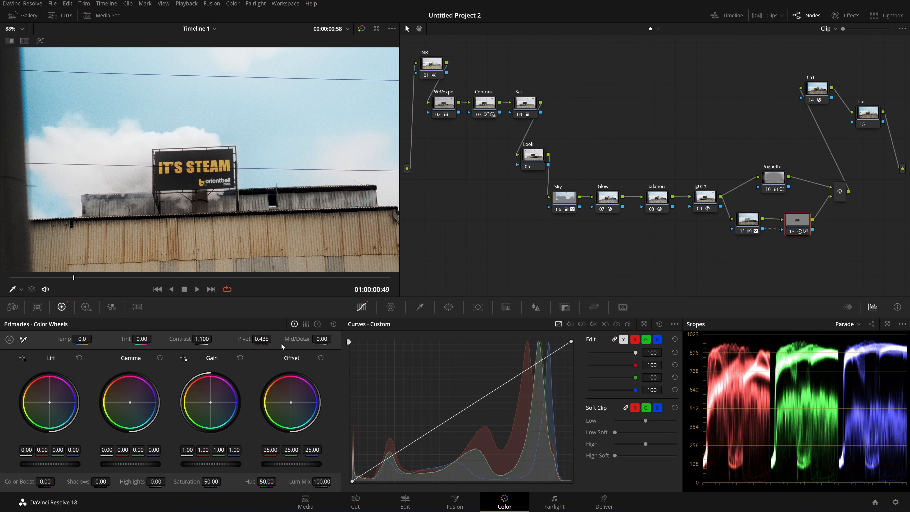
Step: Examine node 13's Hue Vs Sat curve and view the billboard lettering up close with the node disabled
click(581, 324)
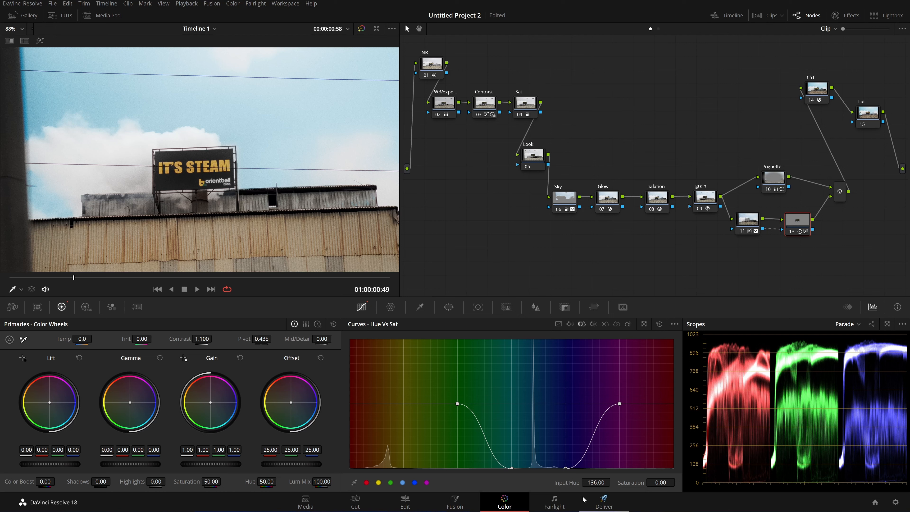
scroll(232, 217, up, 6)
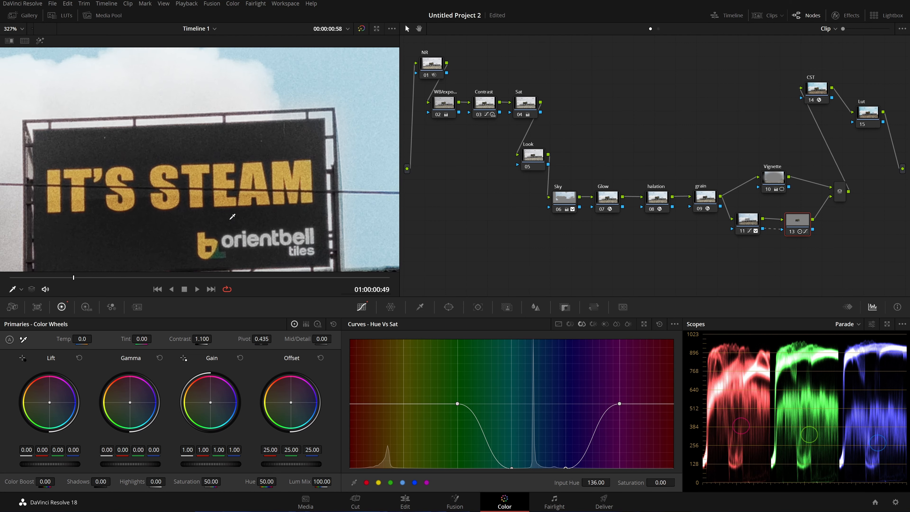
drag(232, 217, 251, 170)
scroll(229, 186, up, 1)
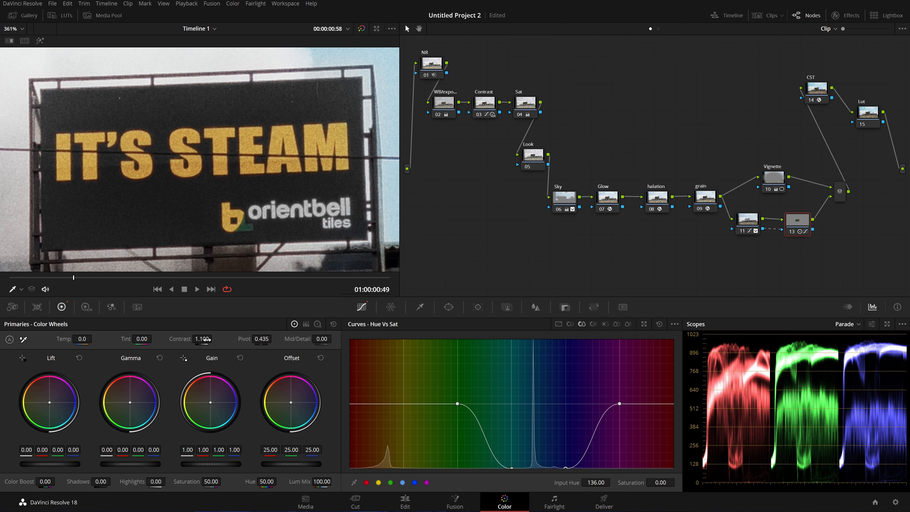
key(ctrl+d)
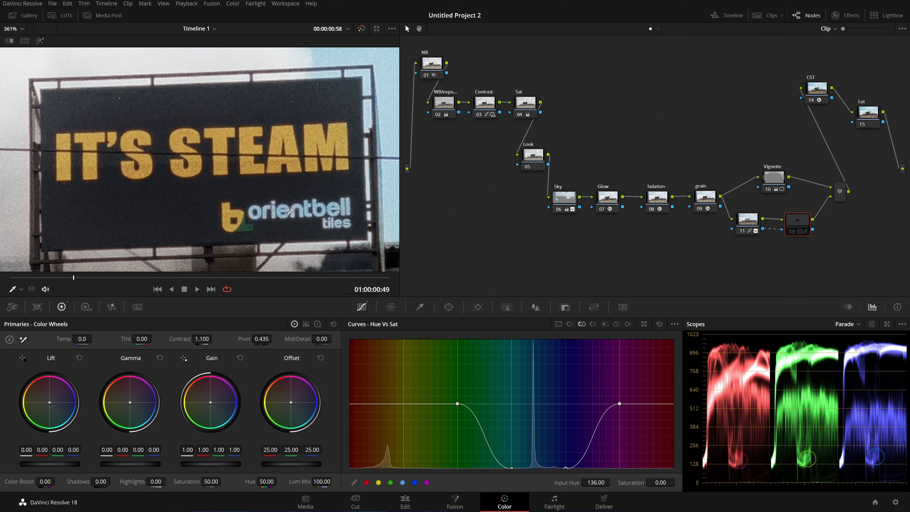
Step: Compare the highlighted areas of the Sky node and node 13, re-enabling node 13 and returning to the normal full-frame image
click(555, 197)
key(shift+h)
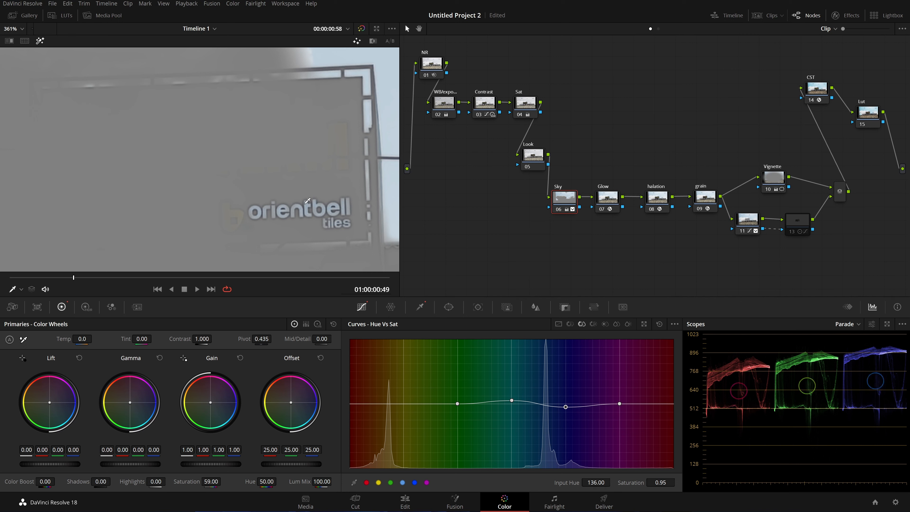
click(797, 228)
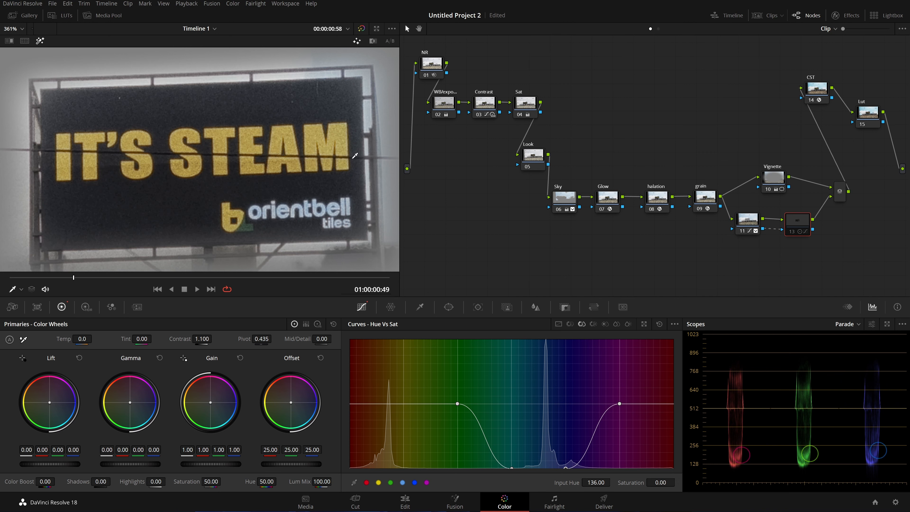
key(ctrl+d)
key(shift+h)
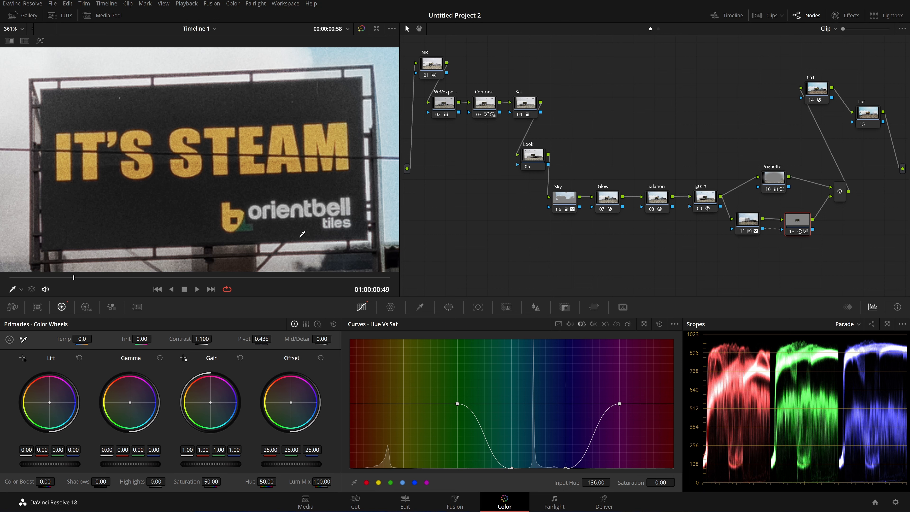
scroll(299, 203, down, 2)
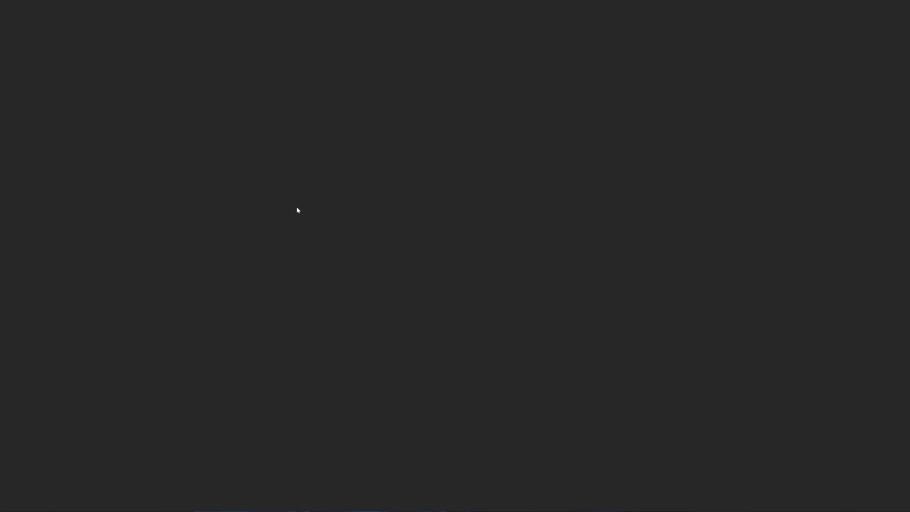
key(shift+z)
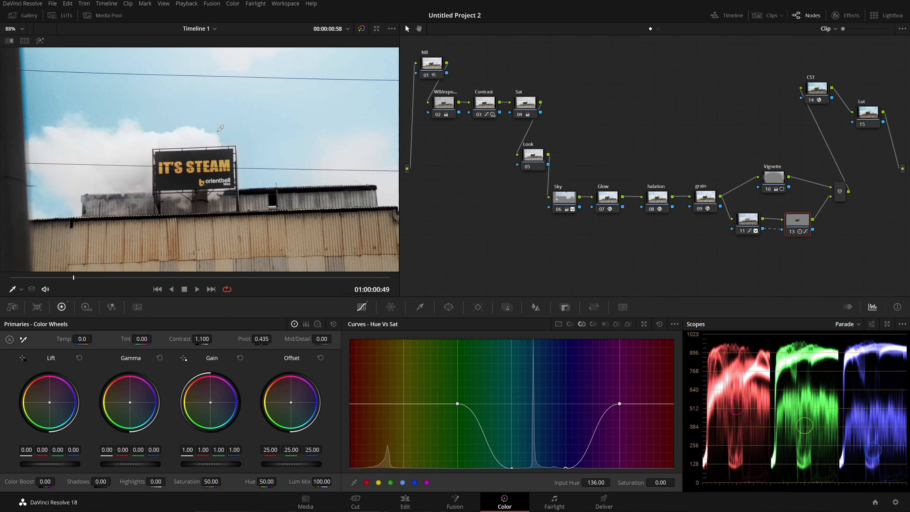
Step: Set the CST node's output gamma to Cineon Film Log
click(817, 93)
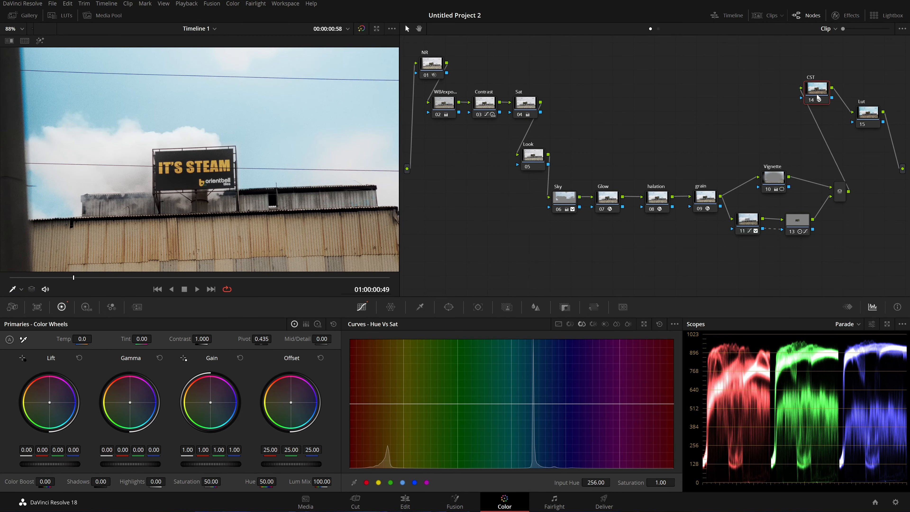
click(815, 16)
click(816, 18)
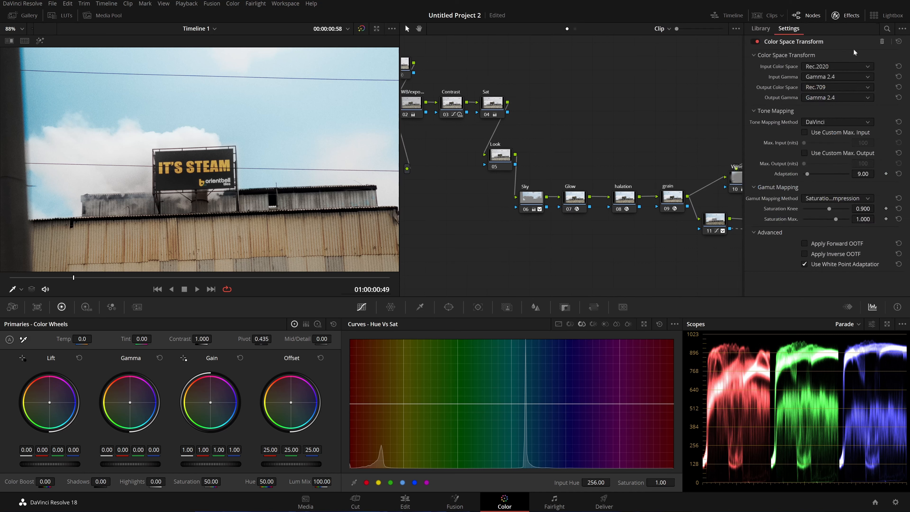
click(854, 97)
click(813, 136)
click(824, 17)
Step: Preview the Rec709 Fujifilm 3513DI D60 film look on the Lut node in an enlarged viewer, without applying it
click(863, 118)
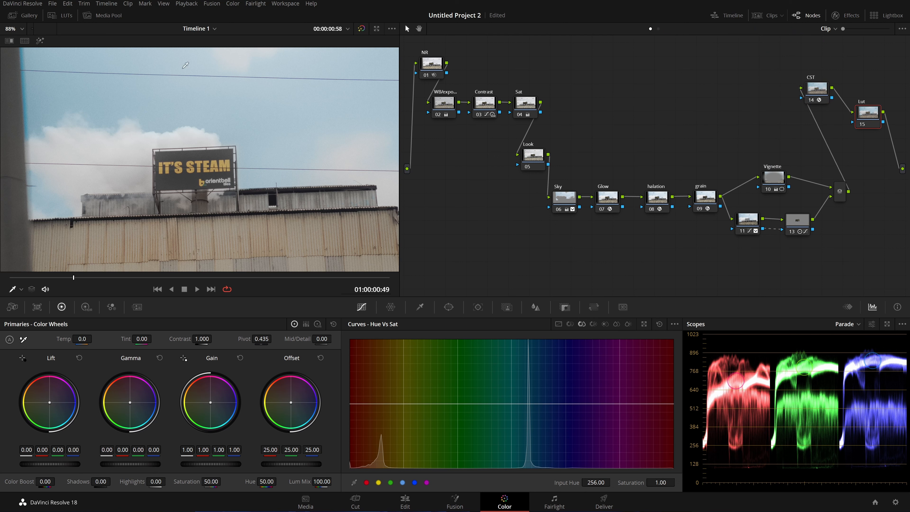
click(70, 19)
scroll(143, 244, down, 1)
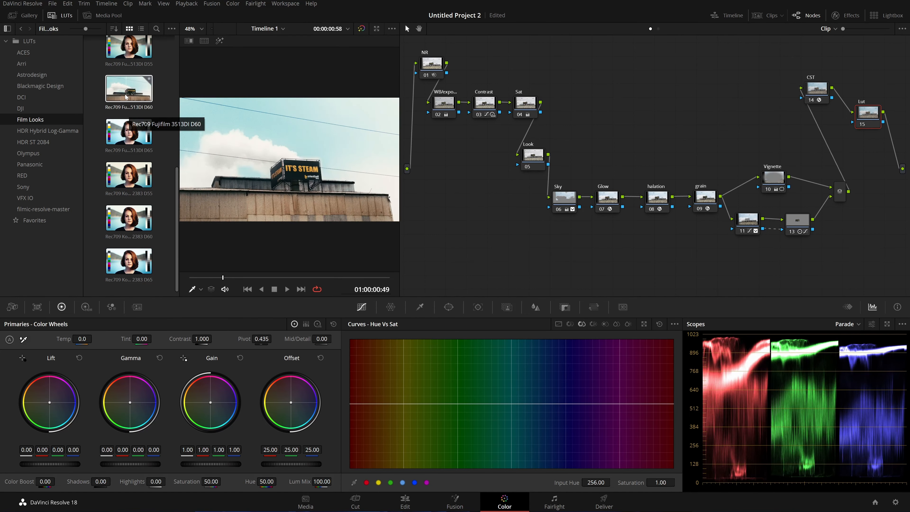
scroll(126, 100, up, 1)
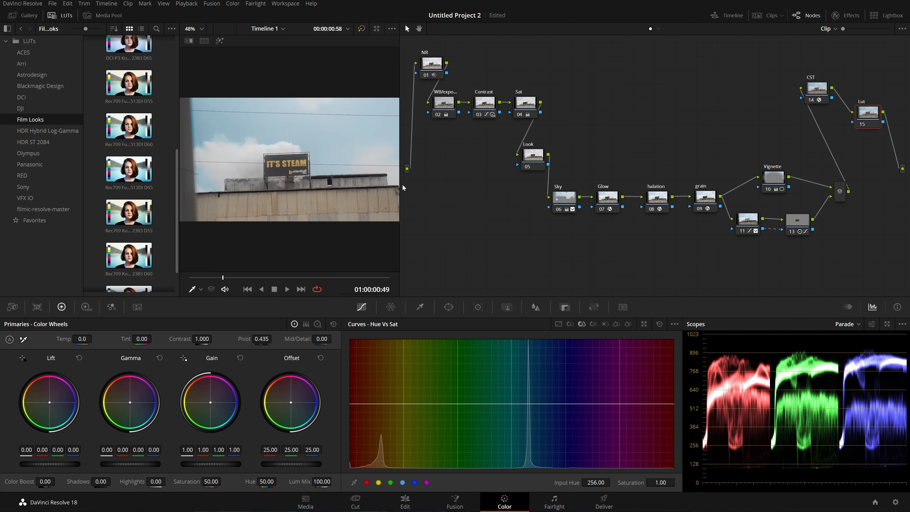
drag(400, 210, 585, 236)
scroll(129, 215, down, 1)
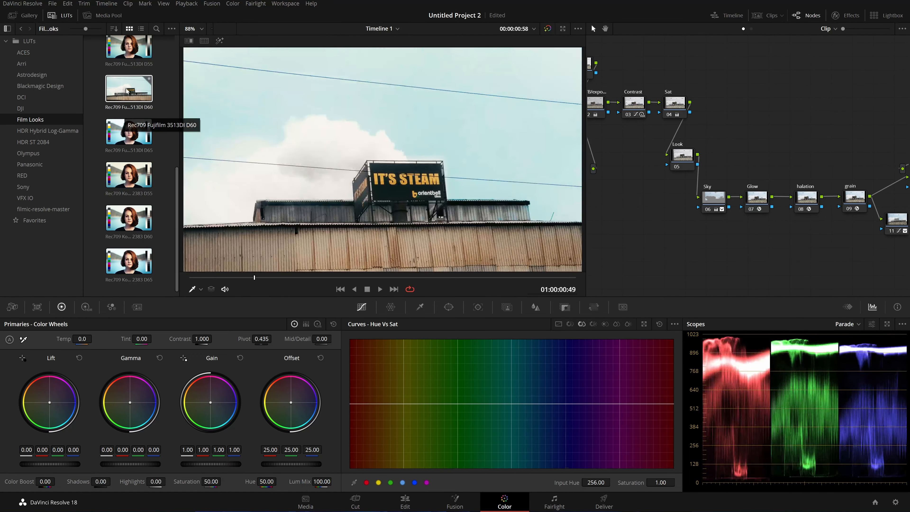
click(61, 15)
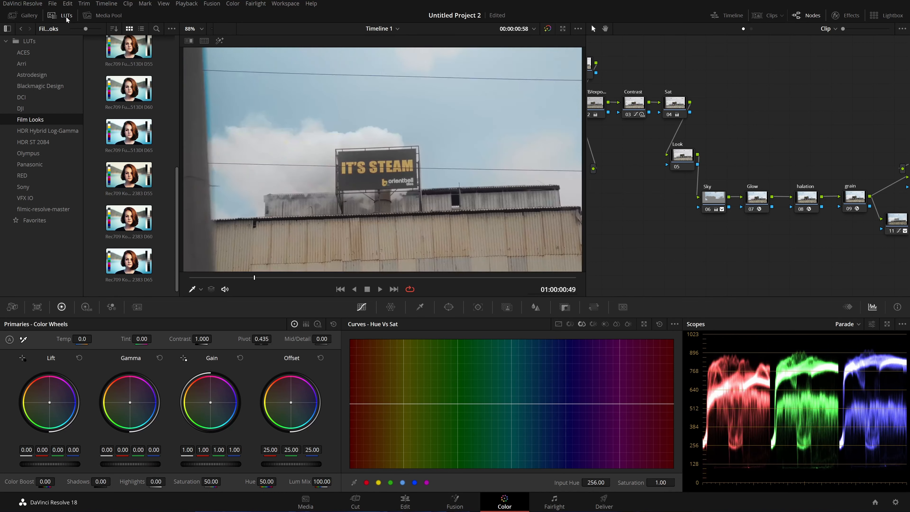
drag(586, 167, 417, 193)
Step: Set the CST node's output gamma back to Gamma 2.4
click(825, 87)
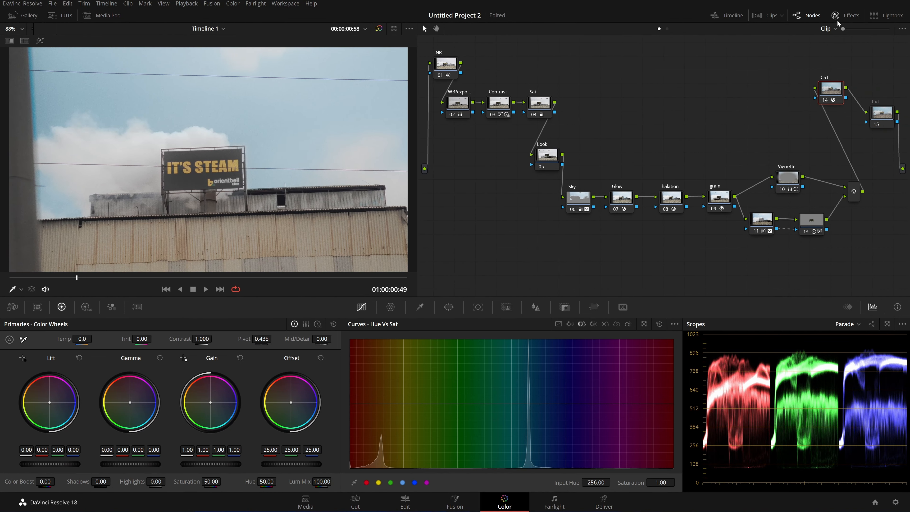
click(836, 15)
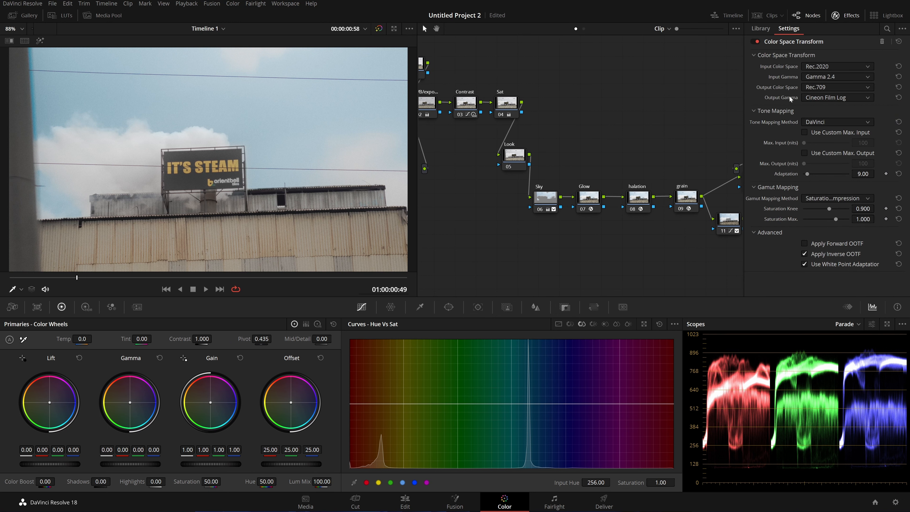
click(843, 99)
scroll(852, 144, down, 5)
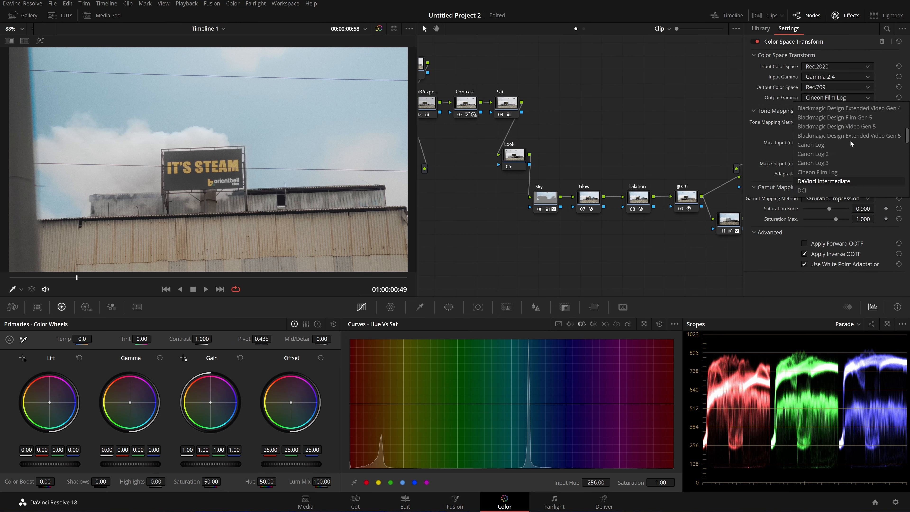
scroll(851, 144, down, 5)
scroll(851, 144, up, 8)
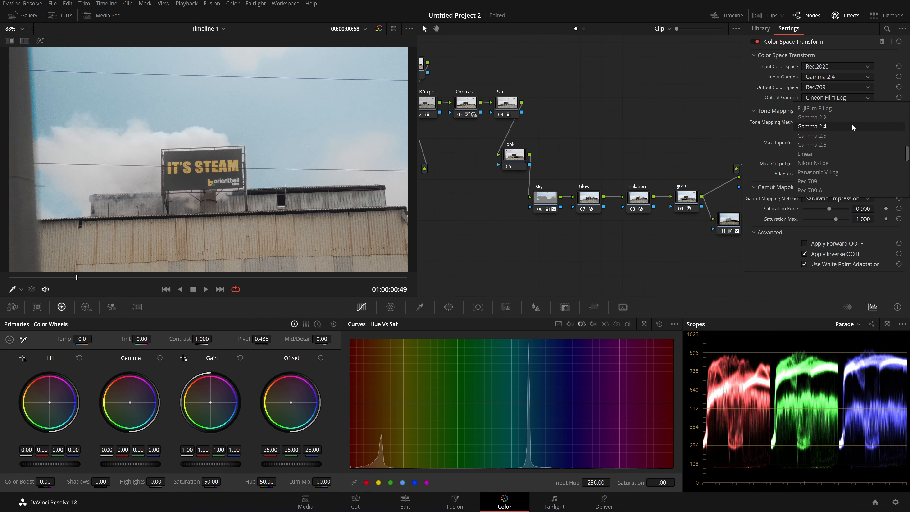
click(824, 126)
click(847, 16)
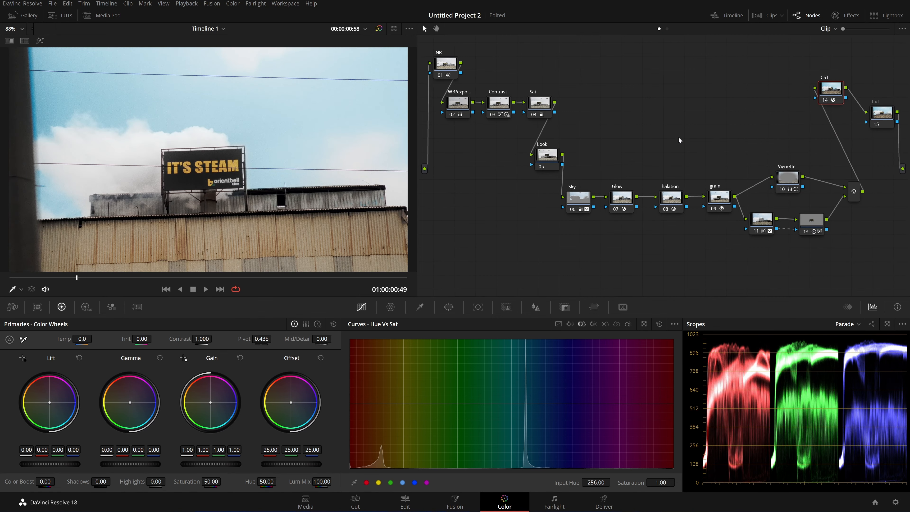
Step: Compare the billboard shot full screen with all grades off and on, and view the earlier frame at 00:00:00:42
key(ctrl+f)
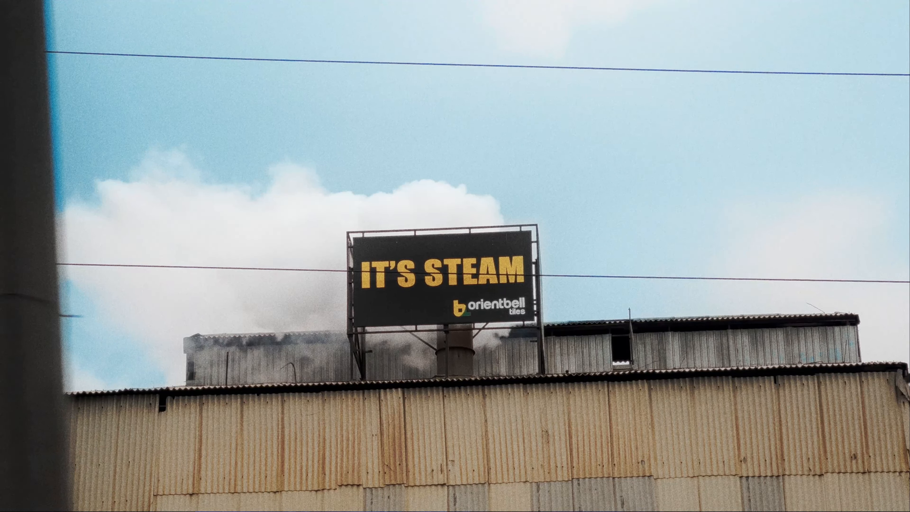
key(shift+d)
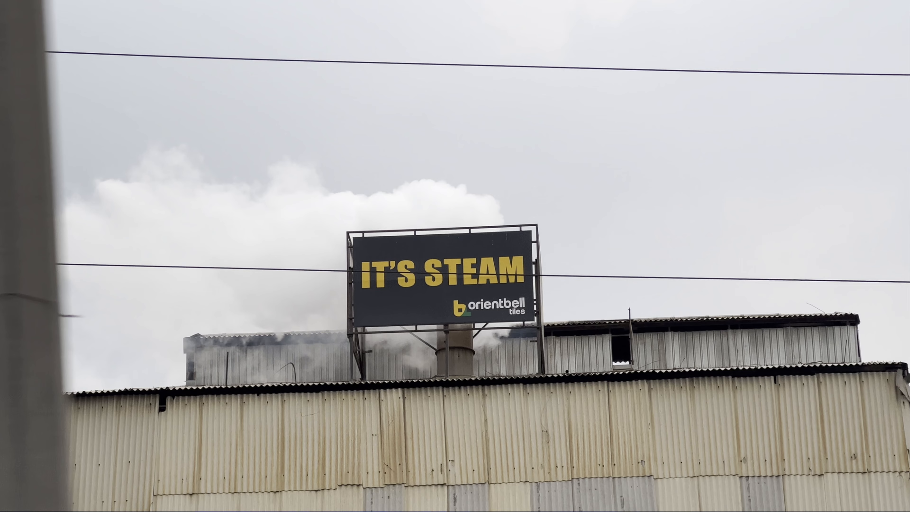
key(shift+d)
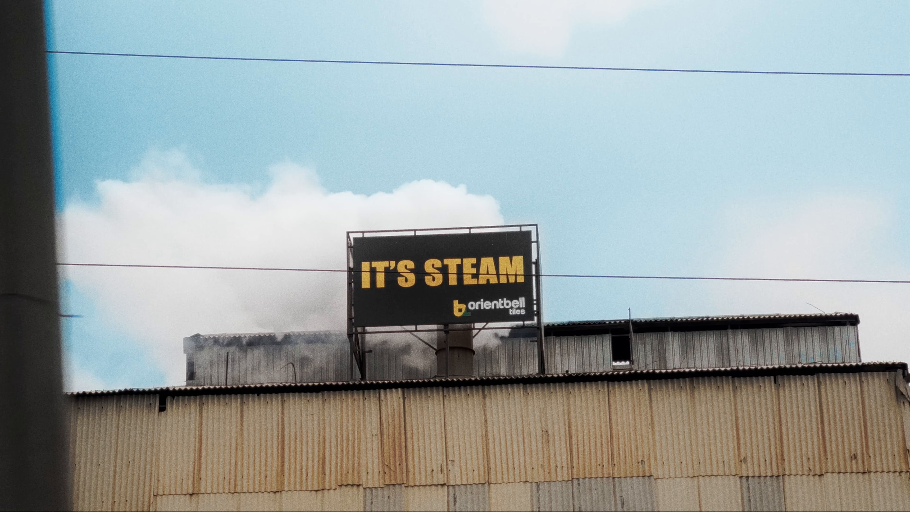
mouse_move(639, 283)
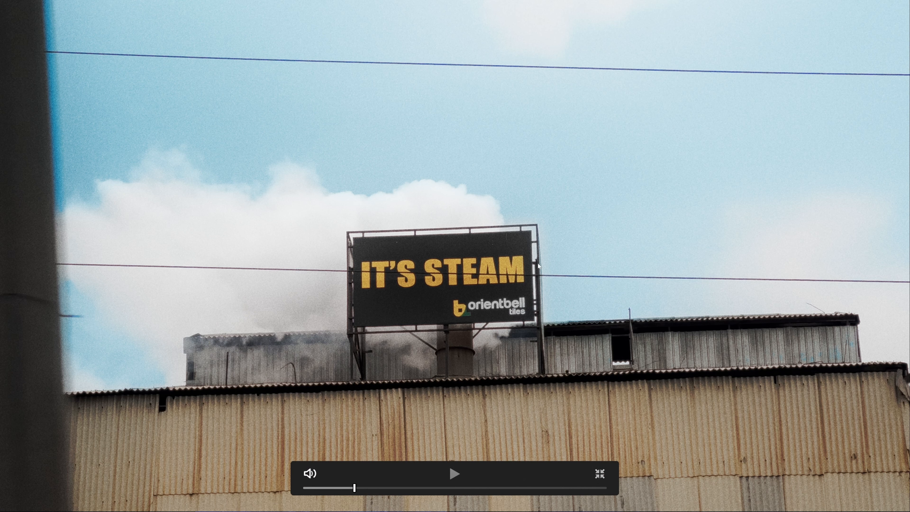
drag(354, 488, 338, 488)
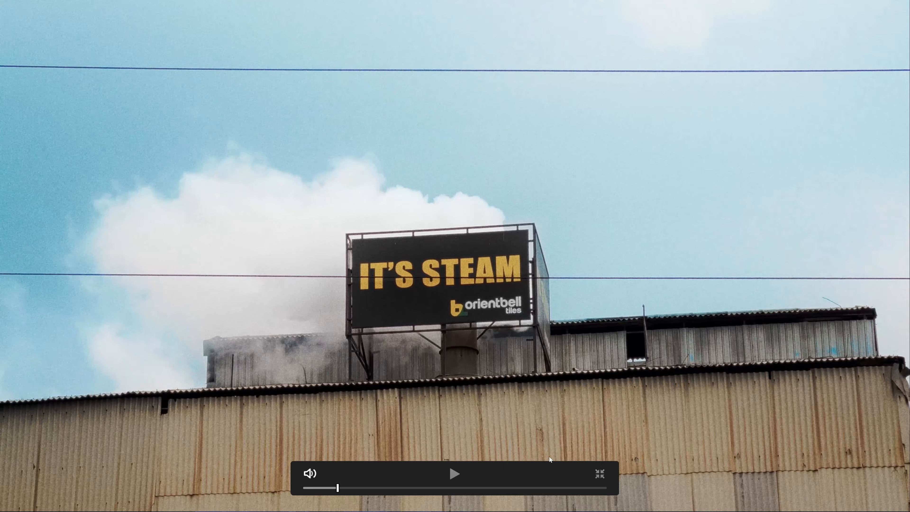
click(596, 475)
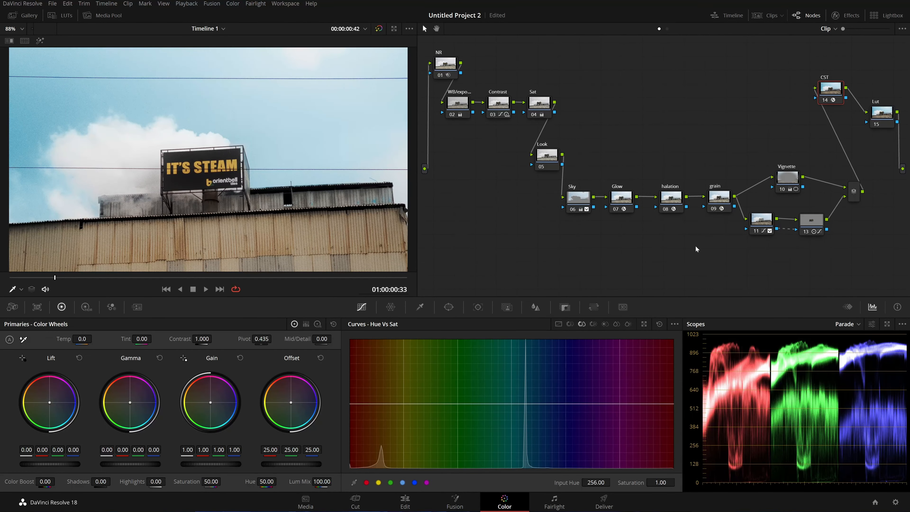